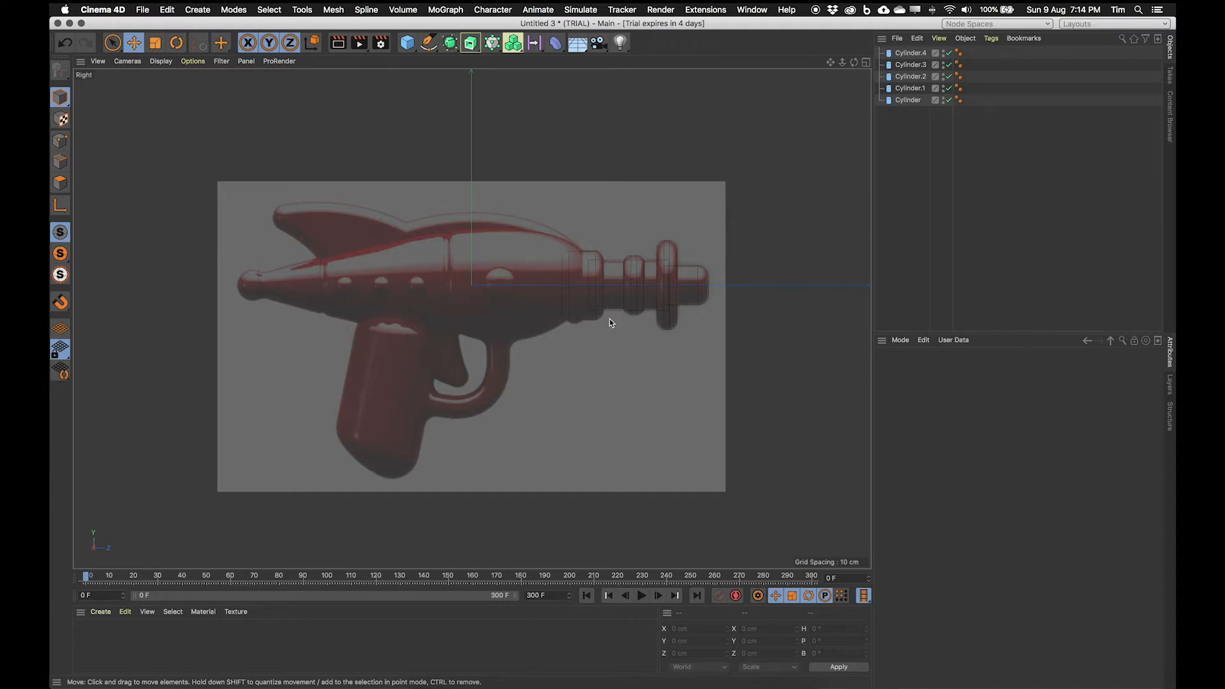
- Add a cylinder primitive and orient it along +Z
{"action": "left_click", "coordinate": [193, 9]}
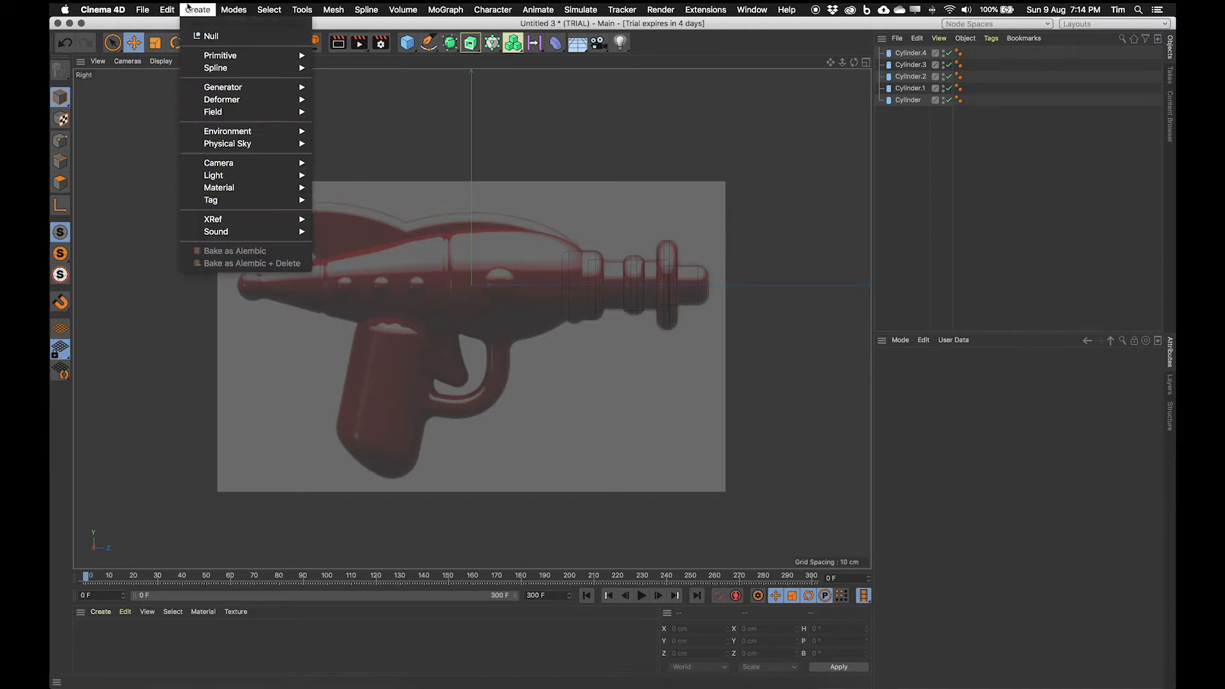
{"action": "mouse_move", "coordinate": [242, 56]}
{"action": "left_click", "coordinate": [352, 80]}
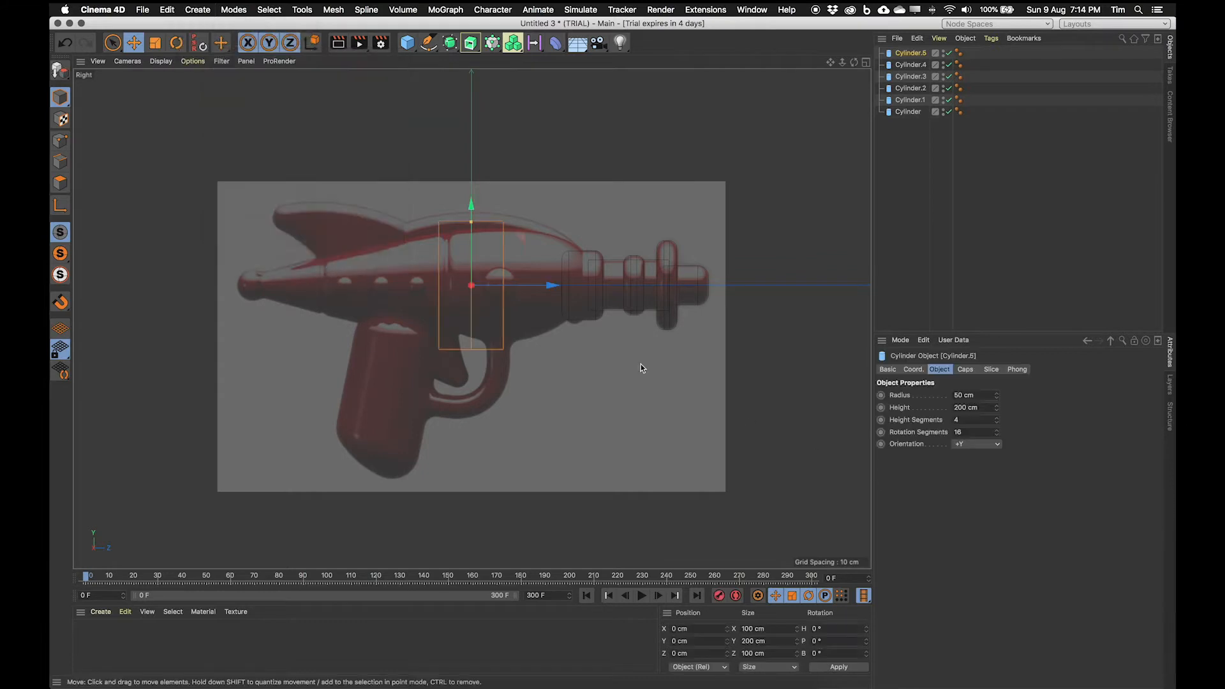
{"action": "scroll", "coordinate": [537, 327], "scroll_direction": "up", "scroll_amount": 10}
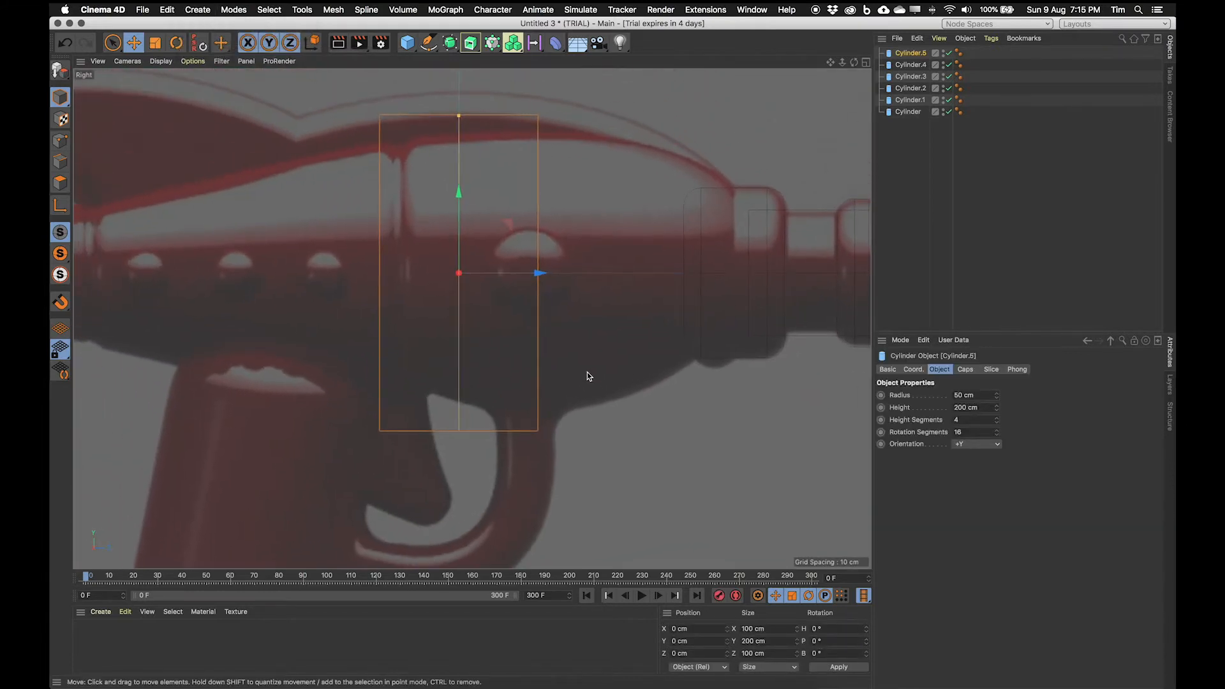
{"action": "left_click", "coordinate": [973, 444]}
{"action": "left_click", "coordinate": [970, 511]}
- Fit the new cylinder over the gun's front body section, with height 219 cm, radius 98 cm and Z position about 73 cm
{"action": "scroll", "coordinate": [636, 331], "scroll_direction": "down", "scroll_amount": 5}
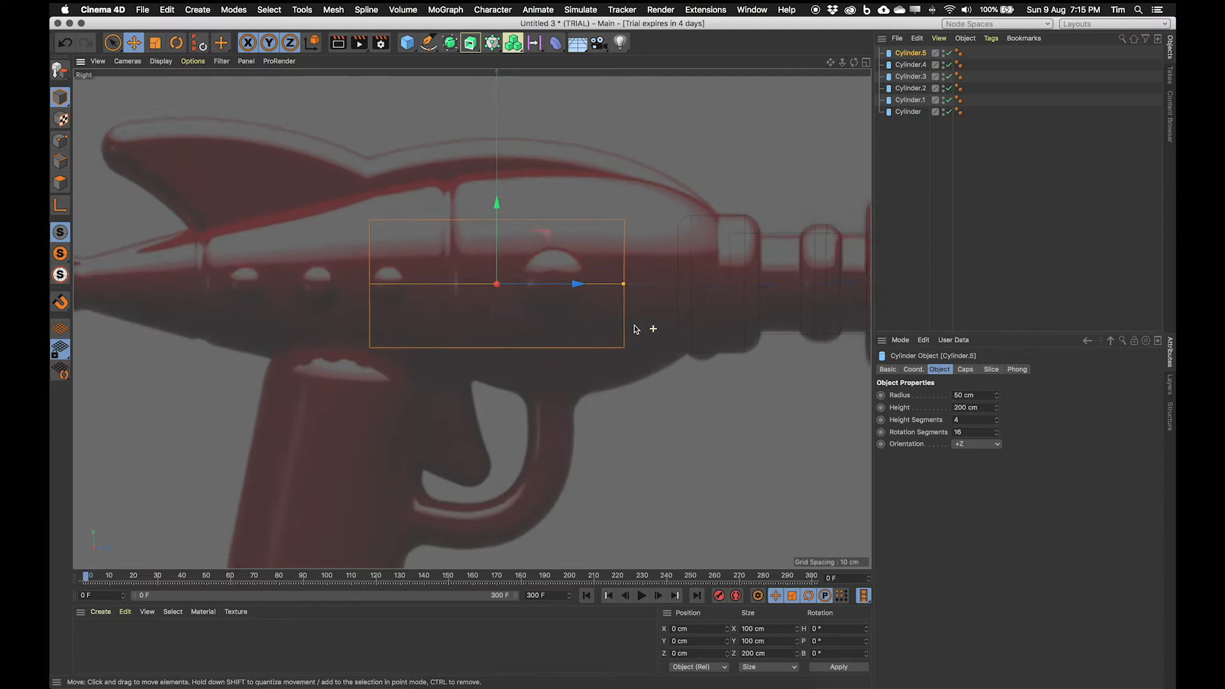
{"action": "left_click_drag", "start_coordinate": [584, 287], "coordinate": [650, 285]}
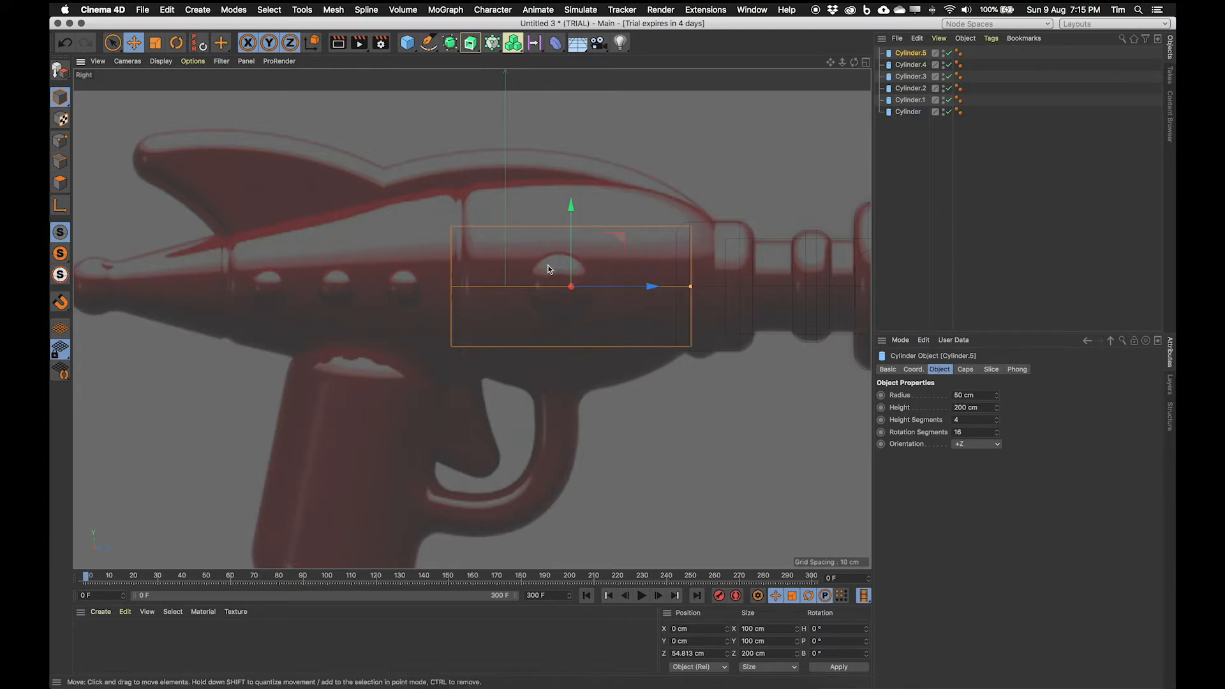
{"action": "left_click_drag", "start_coordinate": [632, 286], "coordinate": [650, 287]}
{"action": "left_click_drag", "start_coordinate": [996, 410], "coordinate": [996, 398]}
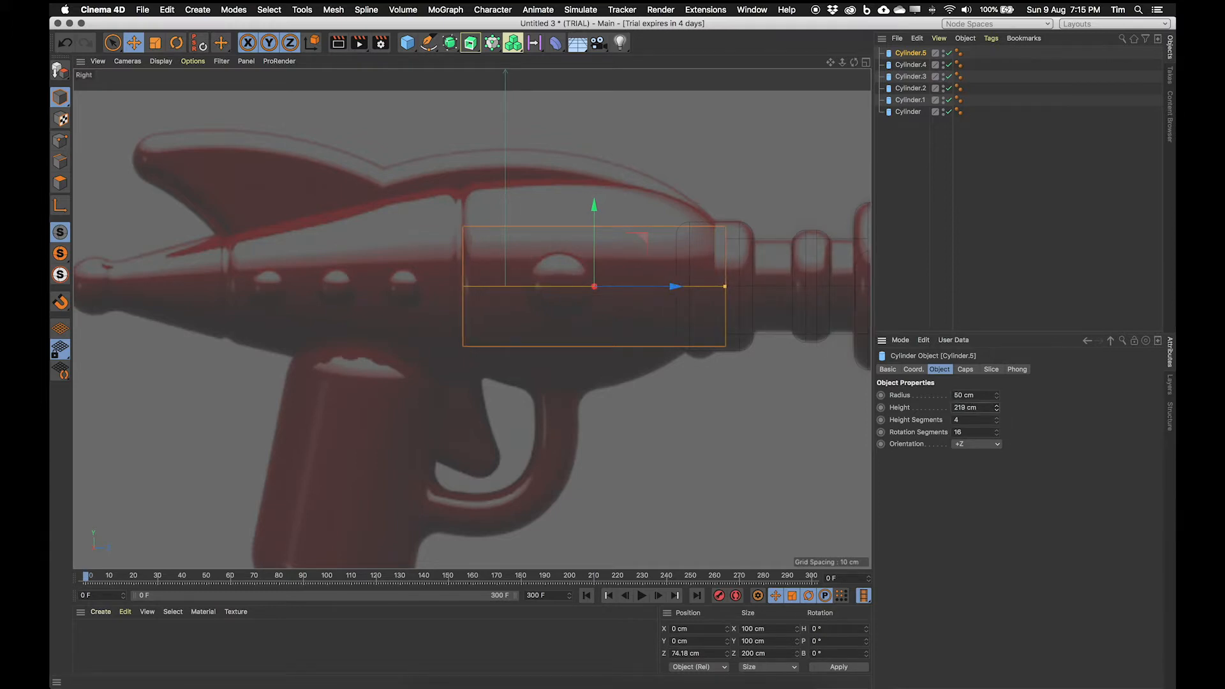
{"action": "left_click_drag", "start_coordinate": [674, 286], "coordinate": [671, 286]}
{"action": "left_click_drag", "start_coordinate": [996, 395], "coordinate": [997, 383]}
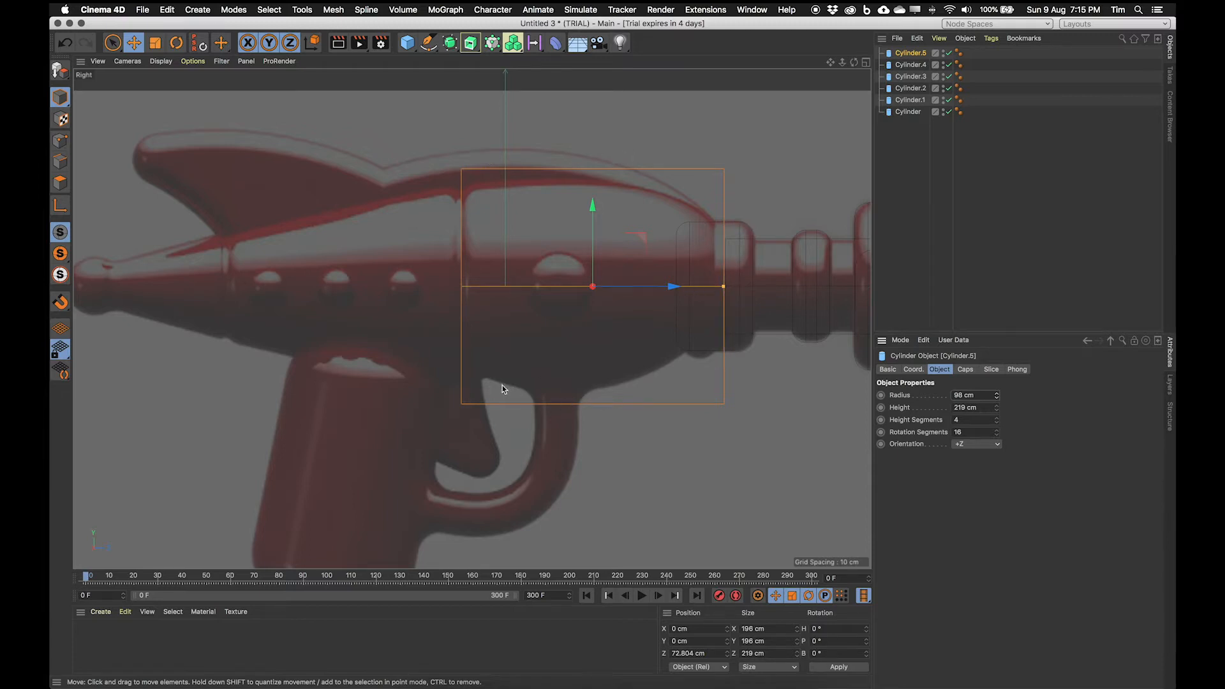
{"action": "mouse_move", "coordinate": [592, 261]}
{"action": "left_mouse_down"}
{"action": "mouse_move", "coordinate": [592, 235]}
{"action": "mouse_move", "coordinate": [593, 247]}
{"action": "left_mouse_up"}
{"action": "key", "text": "super+z"}
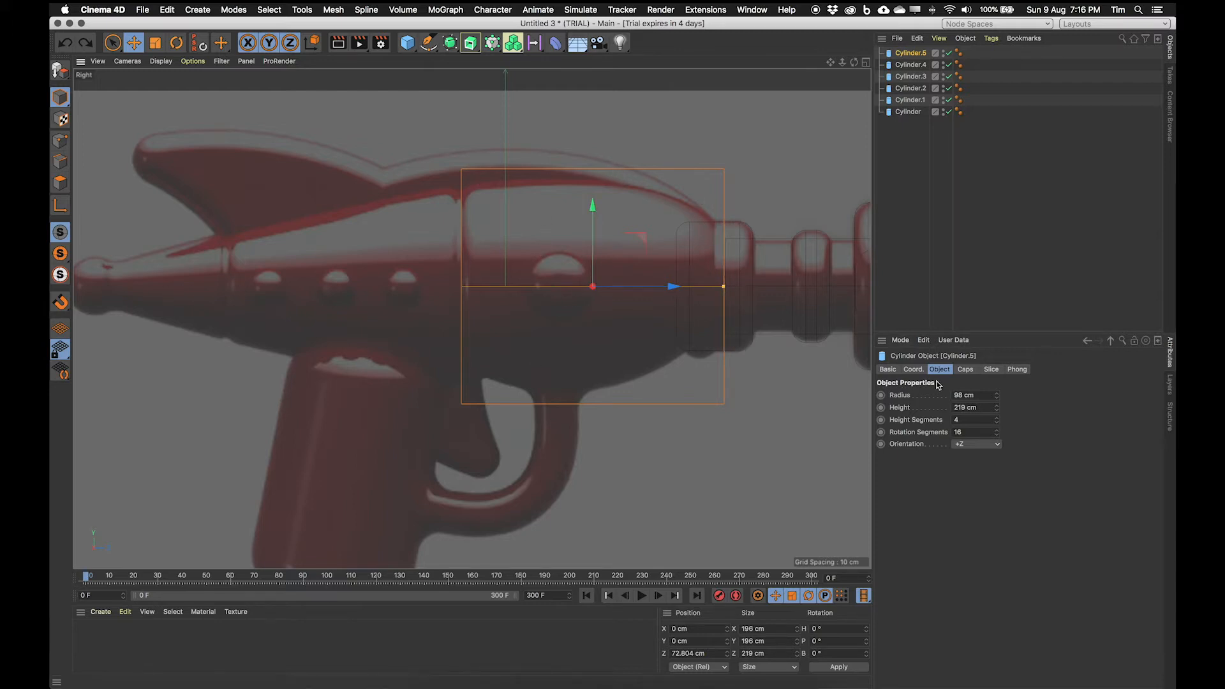
- Enable the fillet on the body cylinder's caps with a radius of 6 cm
{"action": "left_click", "coordinate": [965, 370]}
{"action": "left_click", "coordinate": [923, 422]}
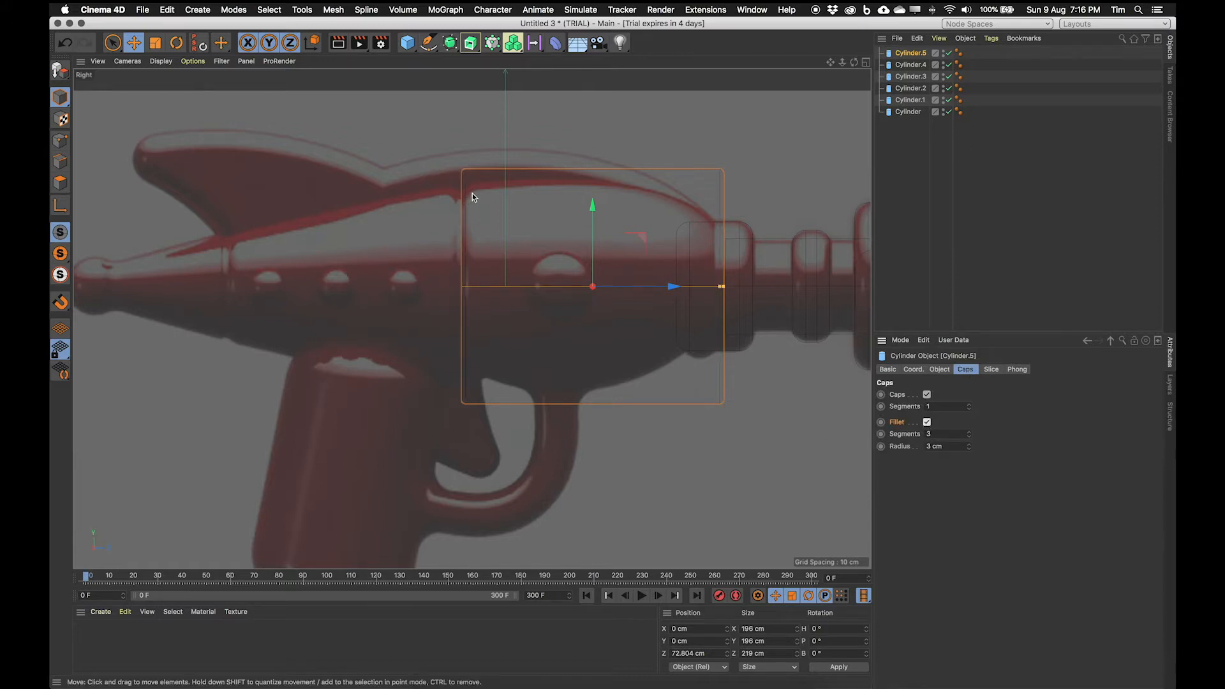
{"action": "left_click_drag", "start_coordinate": [969, 446], "coordinate": [968, 440]}
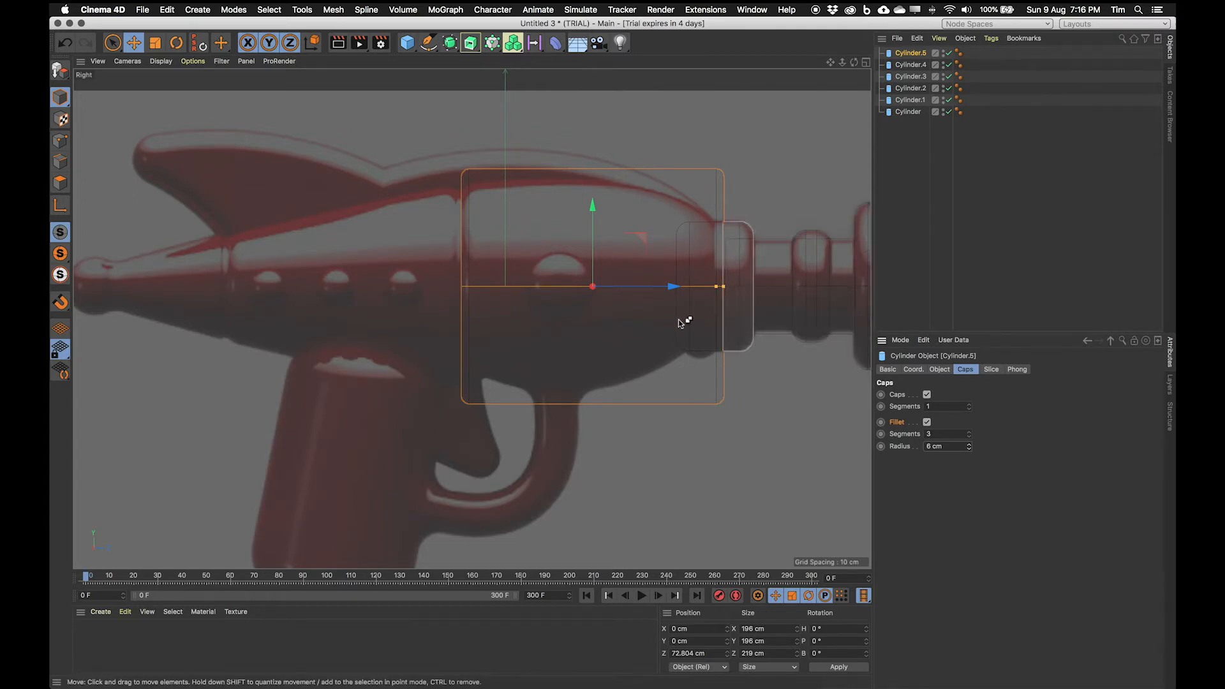
- Duplicate the body cylinder along Z over the middle body section and set the copy's height to 188 cm
{"action": "left_click_drag", "start_coordinate": [669, 298], "coordinate": [418, 309], "text": "ctrl"}
{"action": "left_click", "coordinate": [939, 369]}
{"action": "left_click_drag", "start_coordinate": [995, 407], "coordinate": [996, 427]}
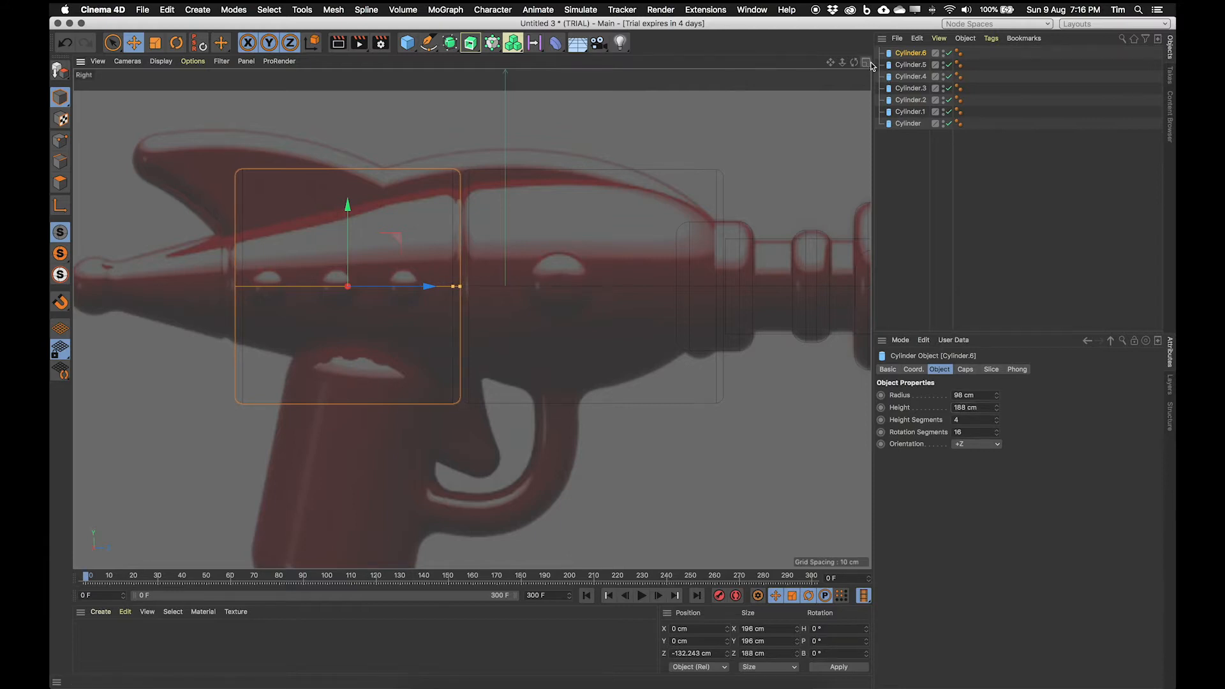
- Close the gap between the two body cylinders by moving the copy forward to about Z -130 cm
{"action": "middle_click", "coordinate": [855, 133]}
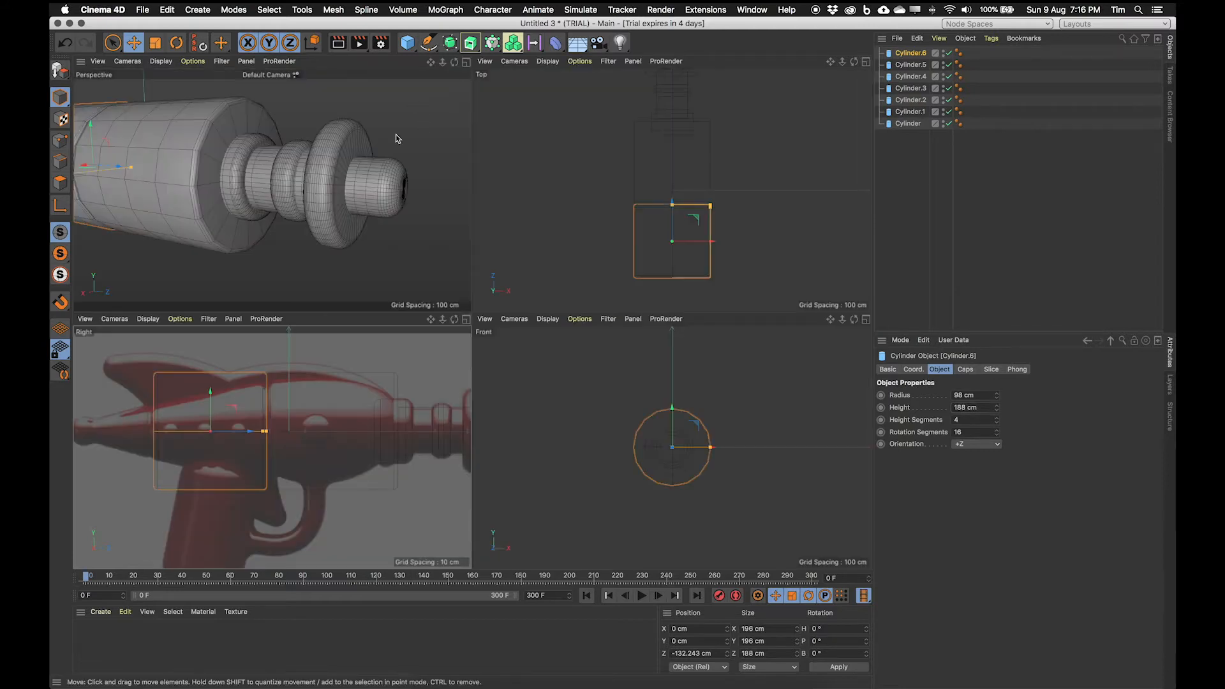
{"action": "left_click_drag", "start_coordinate": [386, 178], "coordinate": [190, 171], "text": "alt"}
{"action": "scroll", "coordinate": [259, 171], "scroll_direction": "up", "scroll_amount": 6}
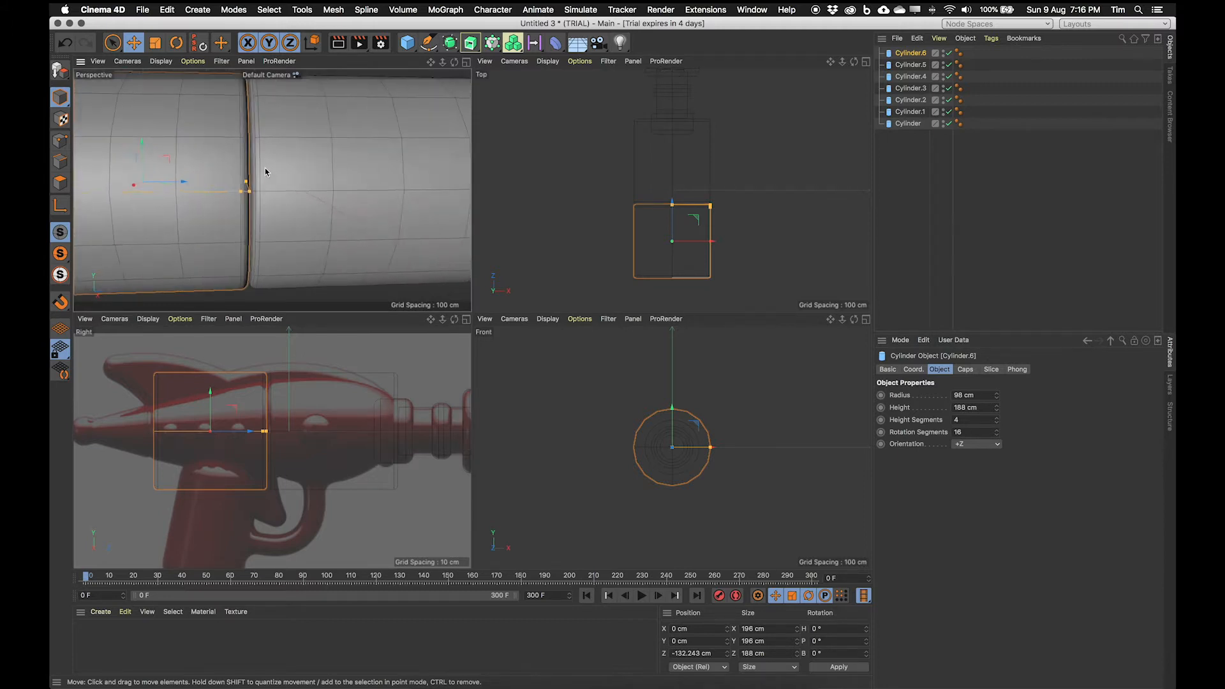
{"action": "scroll", "coordinate": [263, 171], "scroll_direction": "up", "scroll_amount": 1}
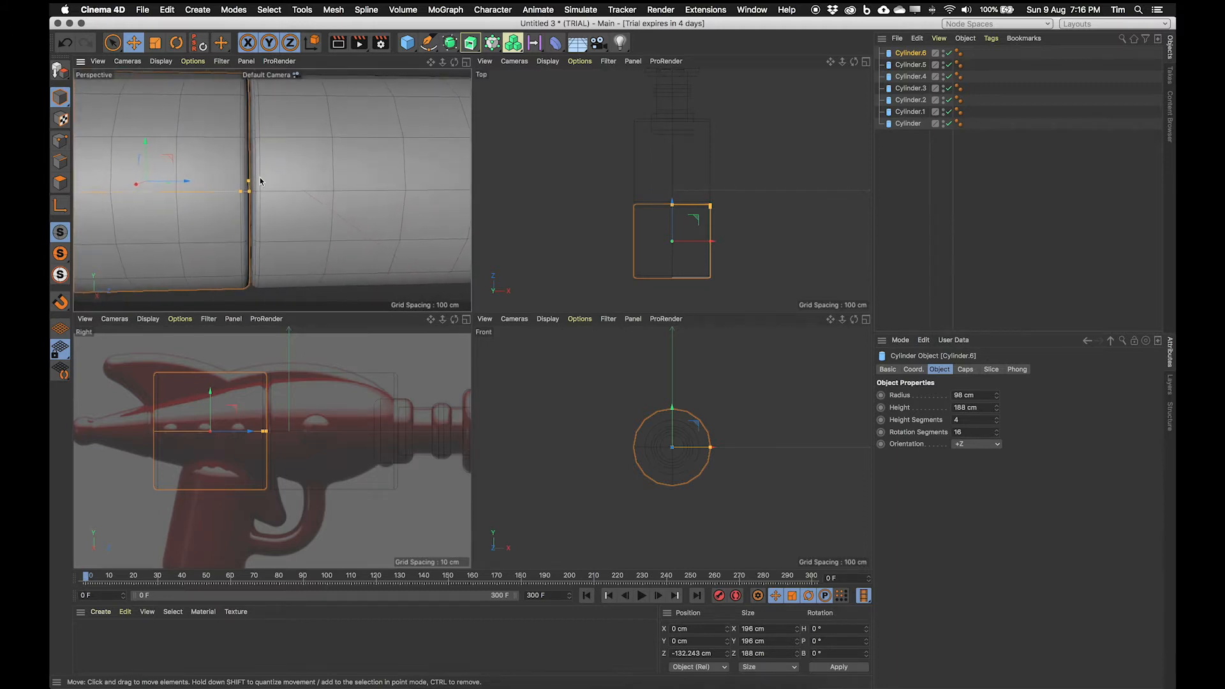
{"action": "left_click_drag", "start_coordinate": [181, 185], "coordinate": [185, 185]}
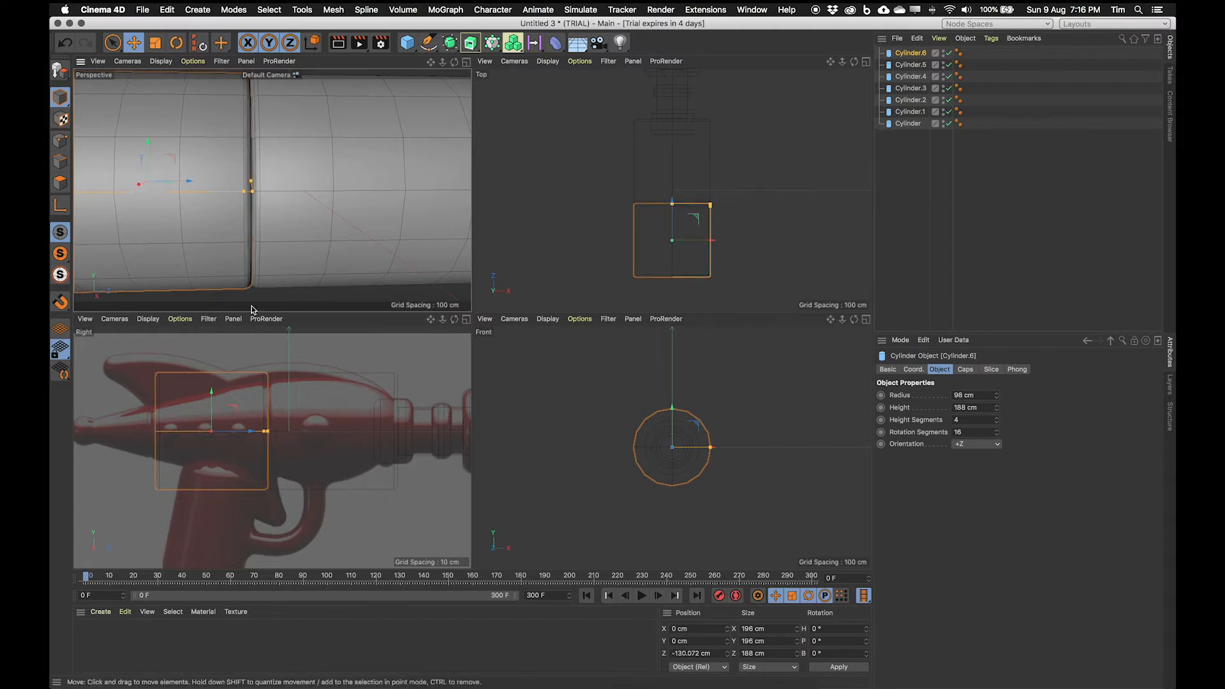
- Duplicate the middle cylinder back over the tapered tail section at about Z -282 cm and set its height to 116 cm
{"action": "scroll", "coordinate": [304, 441], "scroll_direction": "up", "scroll_amount": 4}
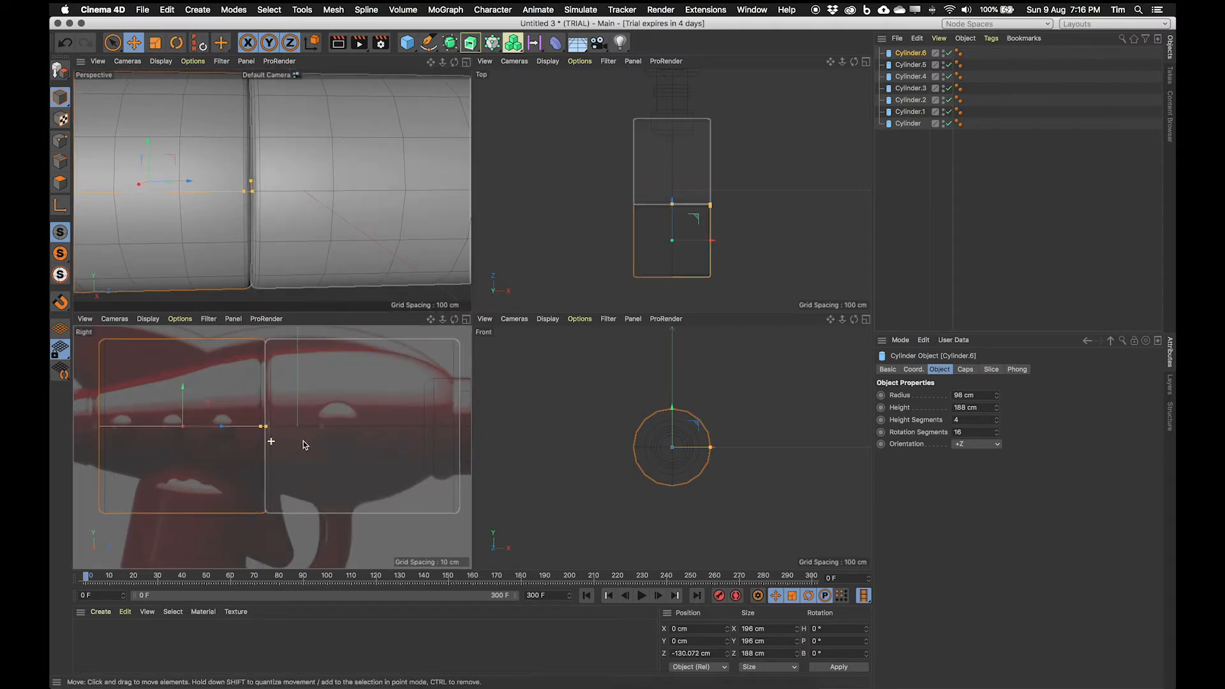
{"action": "scroll", "coordinate": [332, 447], "scroll_direction": "down", "scroll_amount": 2}
{"action": "mouse_move", "coordinate": [370, 459]}
{"action": "middle_mouse_down", "text": "alt"}
{"action": "mouse_move", "coordinate": [353, 466]}
{"action": "mouse_move", "coordinate": [373, 449]}
{"action": "middle_mouse_up", "text": "alt"}
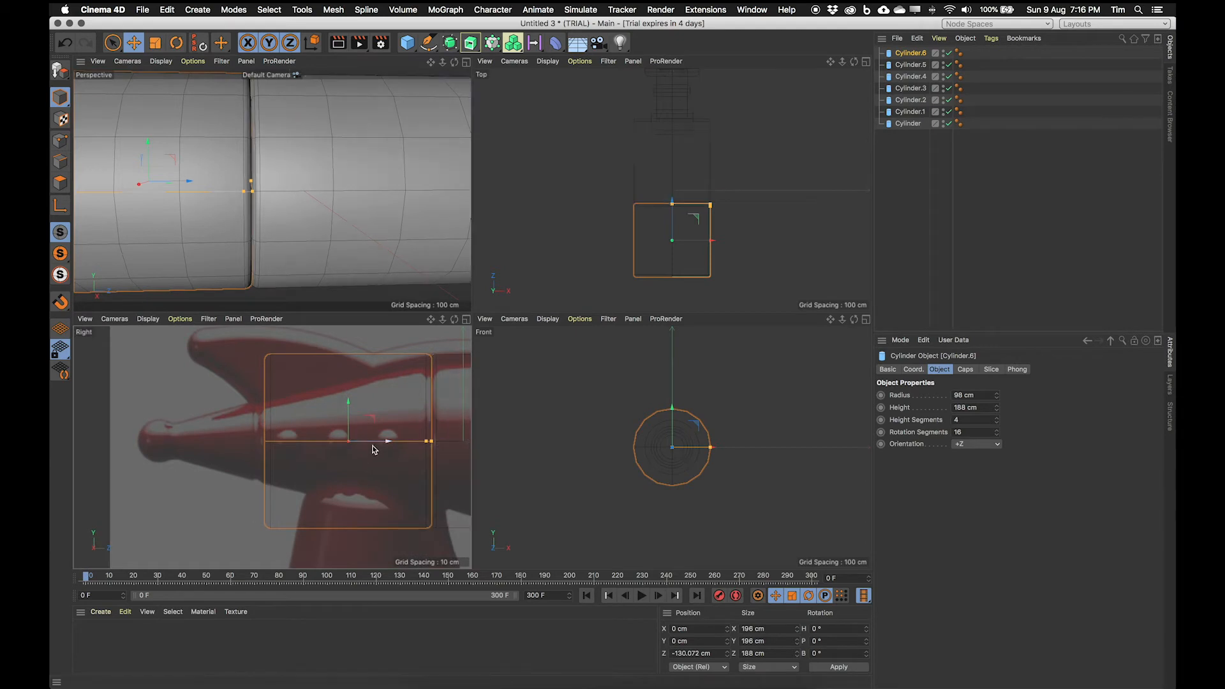
{"action": "left_click_drag", "start_coordinate": [373, 448], "coordinate": [246, 452], "text": "ctrl"}
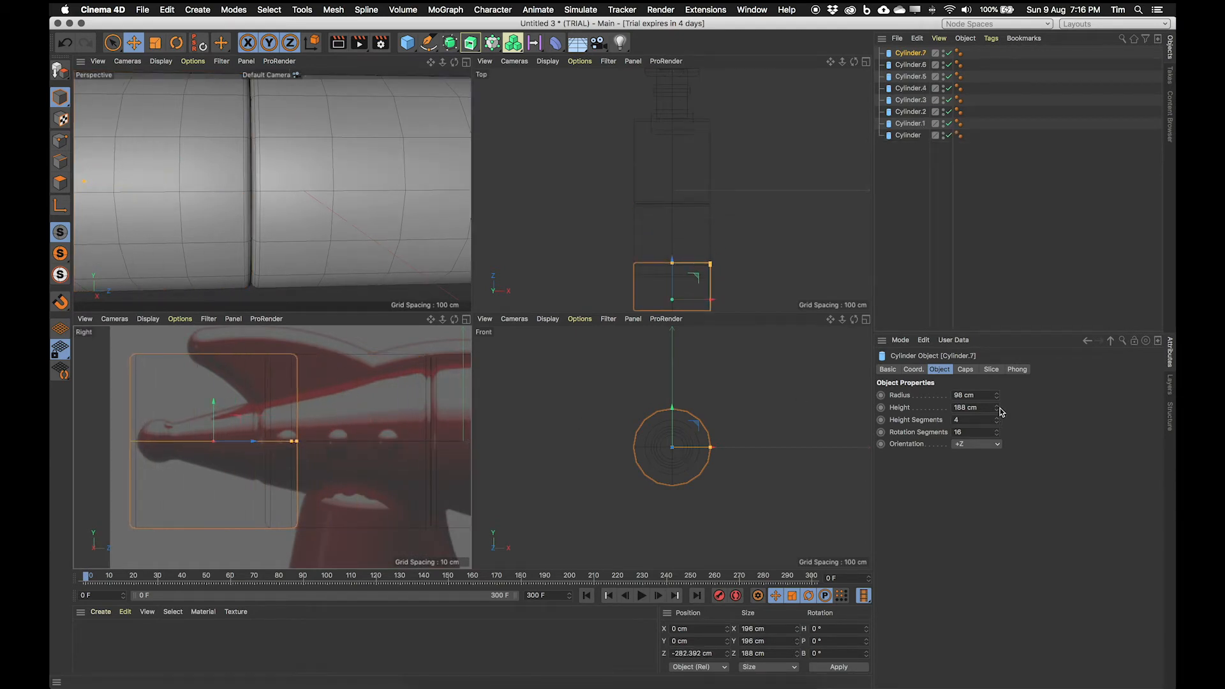
{"action": "left_click_drag", "start_coordinate": [996, 408], "coordinate": [996, 447]}
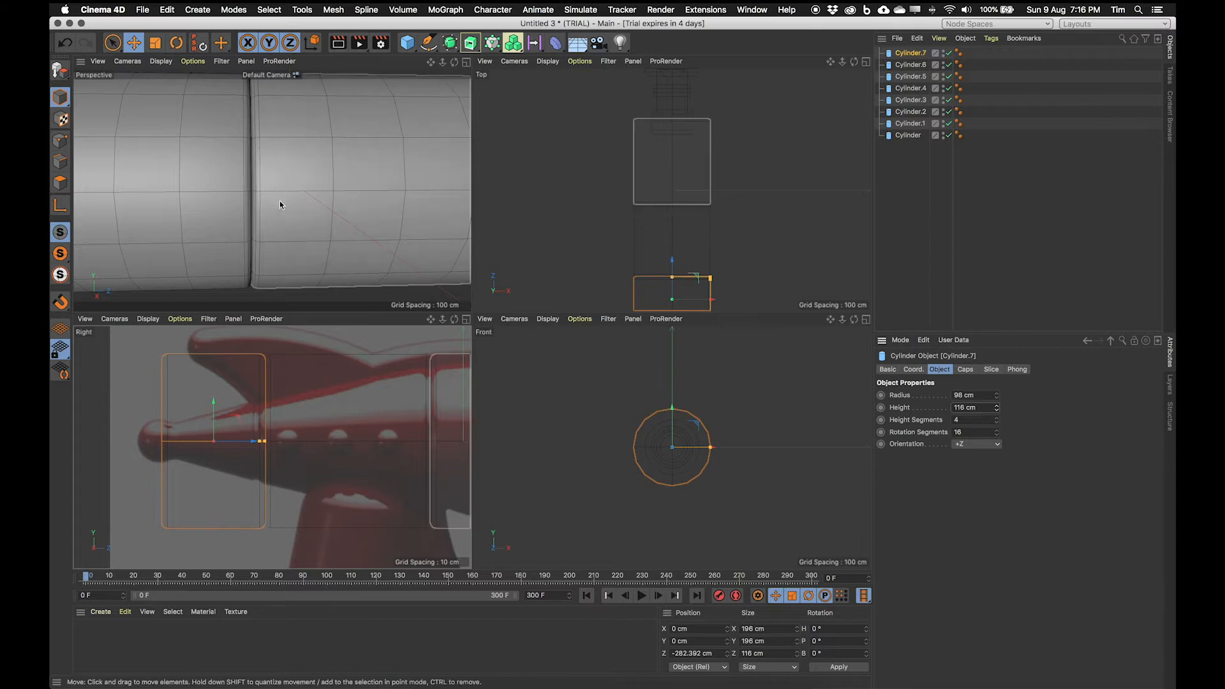
{"action": "scroll", "coordinate": [312, 190], "scroll_direction": "down", "scroll_amount": 5}
{"action": "left_click_drag", "start_coordinate": [283, 193], "coordinate": [332, 249], "text": "alt"}
{"action": "left_click", "coordinate": [363, 247]}
{"action": "scroll", "coordinate": [307, 257], "scroll_direction": "up", "scroll_amount": 3}
{"action": "scroll", "coordinate": [331, 247], "scroll_direction": "up", "scroll_amount": 3}
{"action": "left_click", "coordinate": [354, 234]}
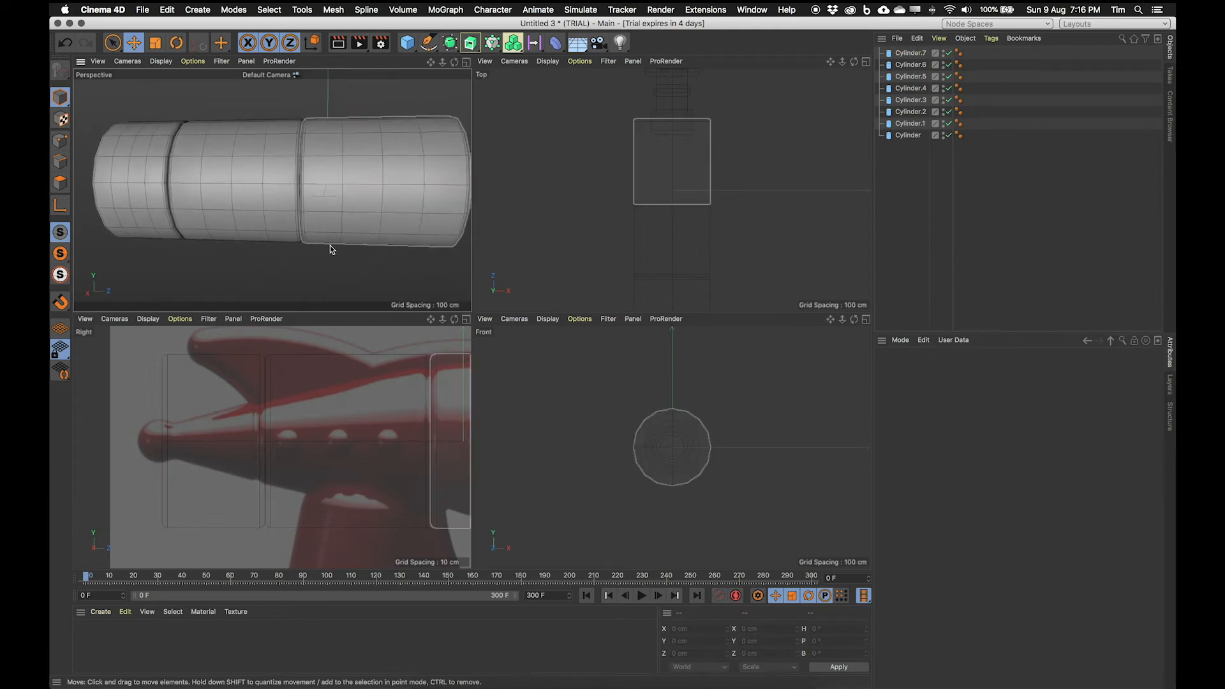
{"action": "left_click", "coordinate": [411, 250]}
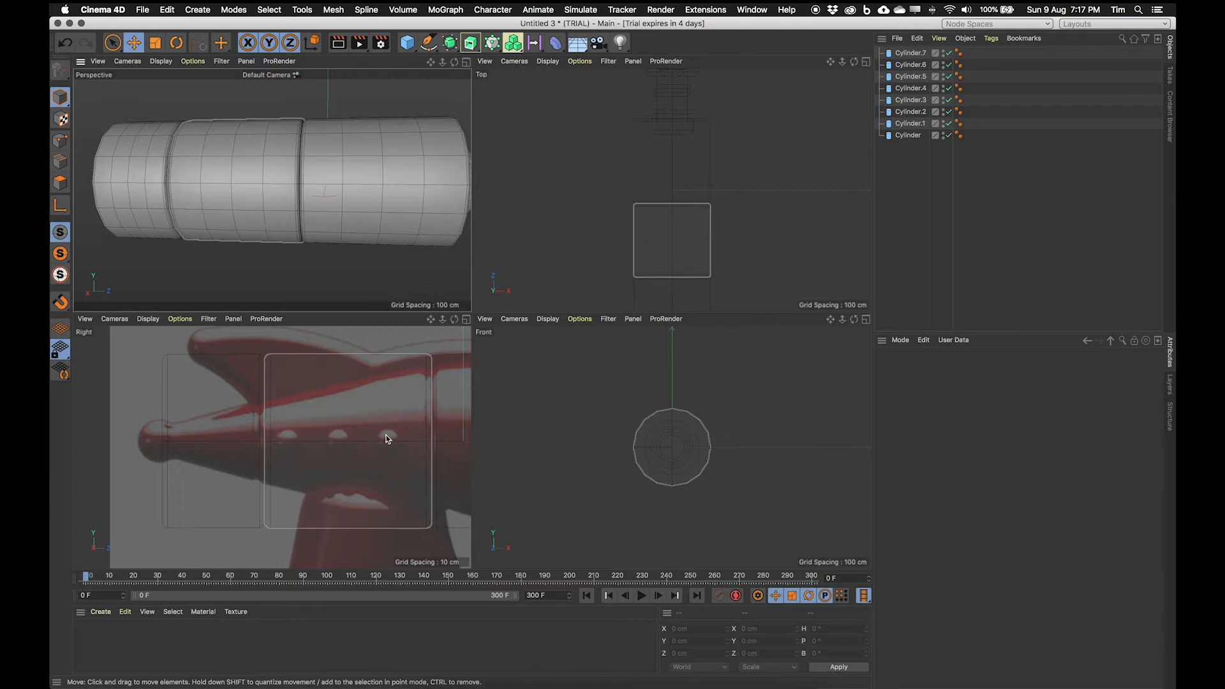
{"action": "left_click", "coordinate": [448, 156]}
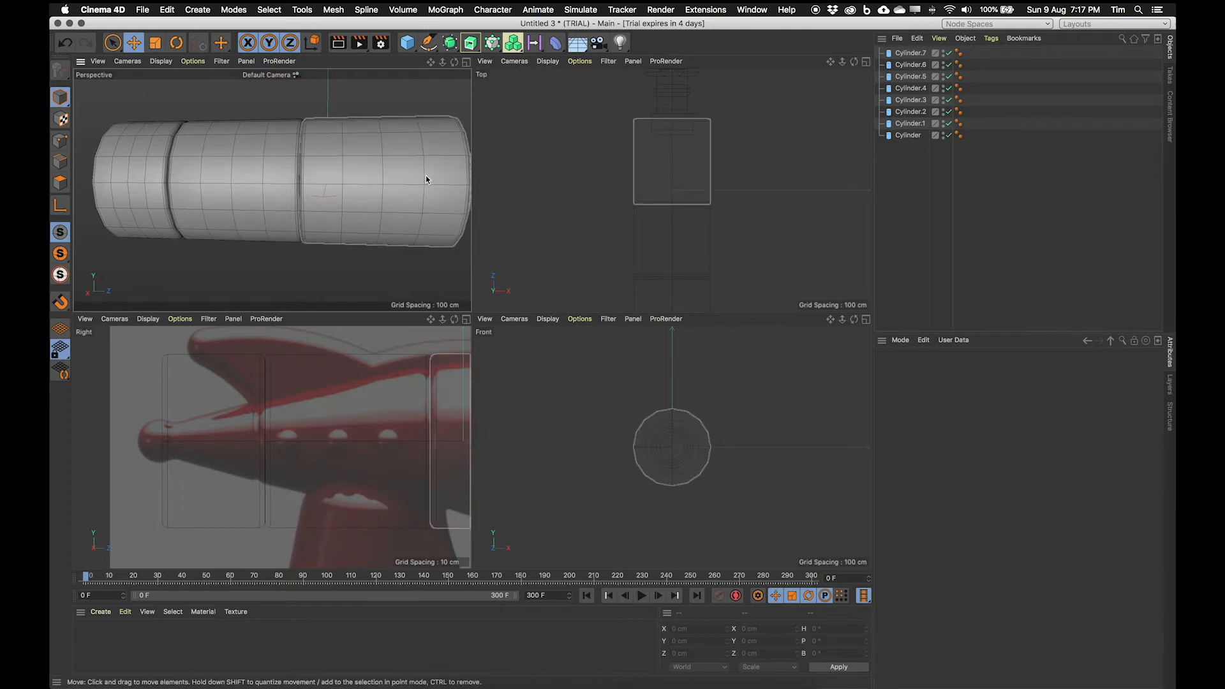
{"action": "left_click", "coordinate": [315, 83]}
- Add a Bend deformer as a child of the rearmost cylinder and fit it to its parent
{"action": "left_click", "coordinate": [910, 53]}
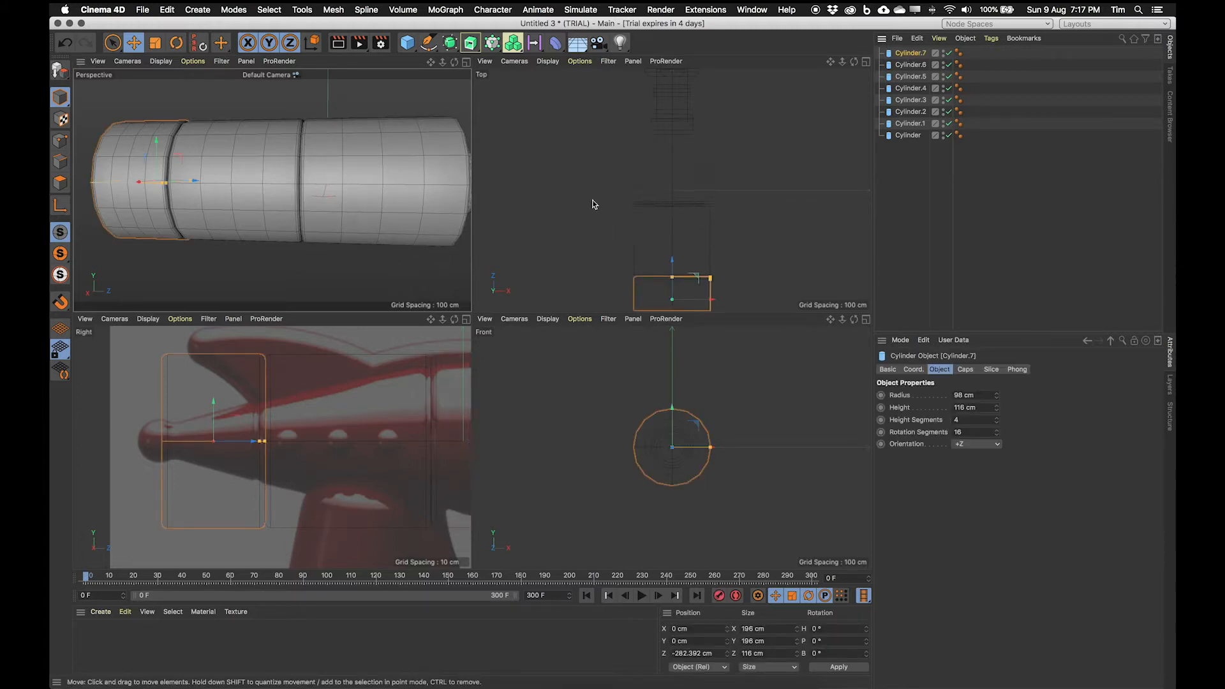
{"action": "left_click", "coordinate": [196, 9]}
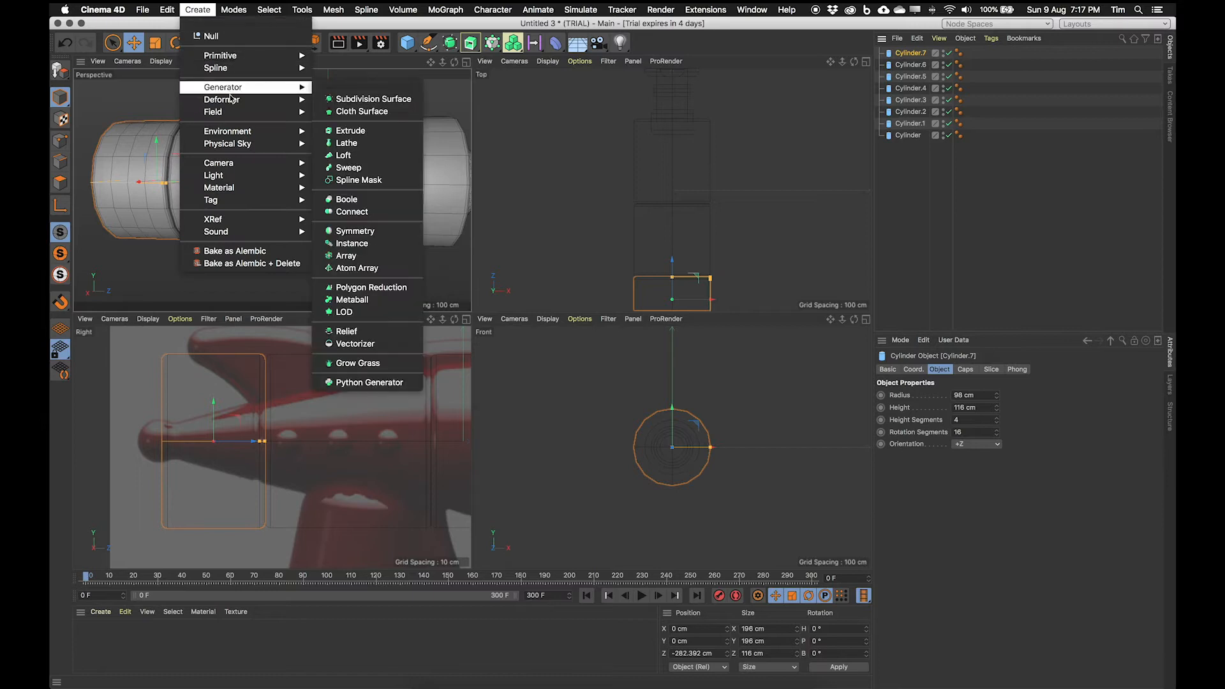
{"action": "mouse_move", "coordinate": [268, 99]}
{"action": "left_click", "coordinate": [385, 111]}
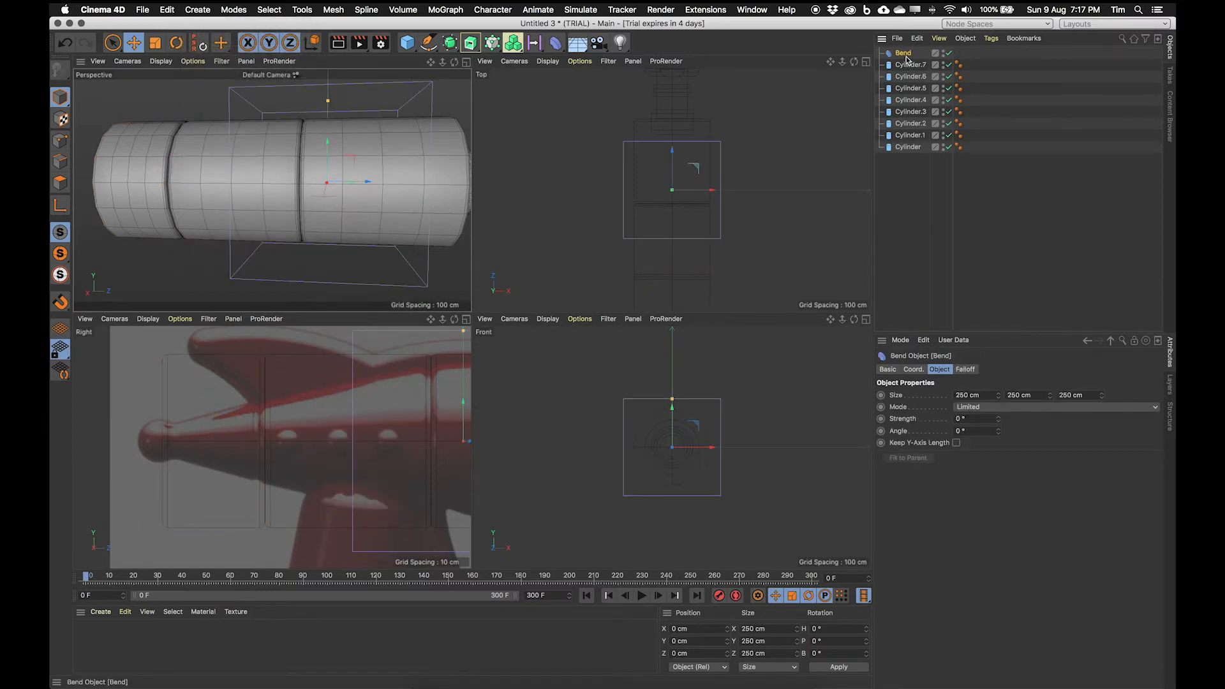
{"action": "left_click_drag", "start_coordinate": [905, 52], "coordinate": [911, 65]}
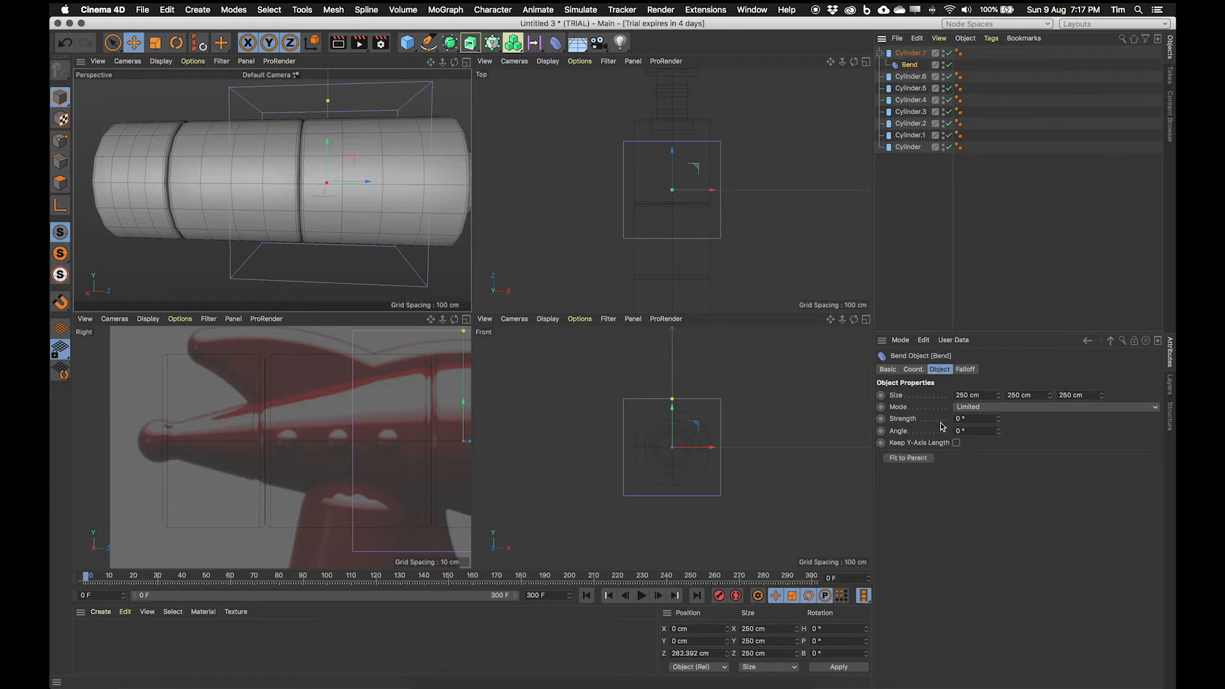
{"action": "left_click", "coordinate": [905, 459]}
- Try bending the rearmost cylinder, undo the bend and delete the Bend deformer
{"action": "left_click_drag", "start_coordinate": [998, 419], "coordinate": [963, 419]}
{"action": "key", "text": "super+z"}
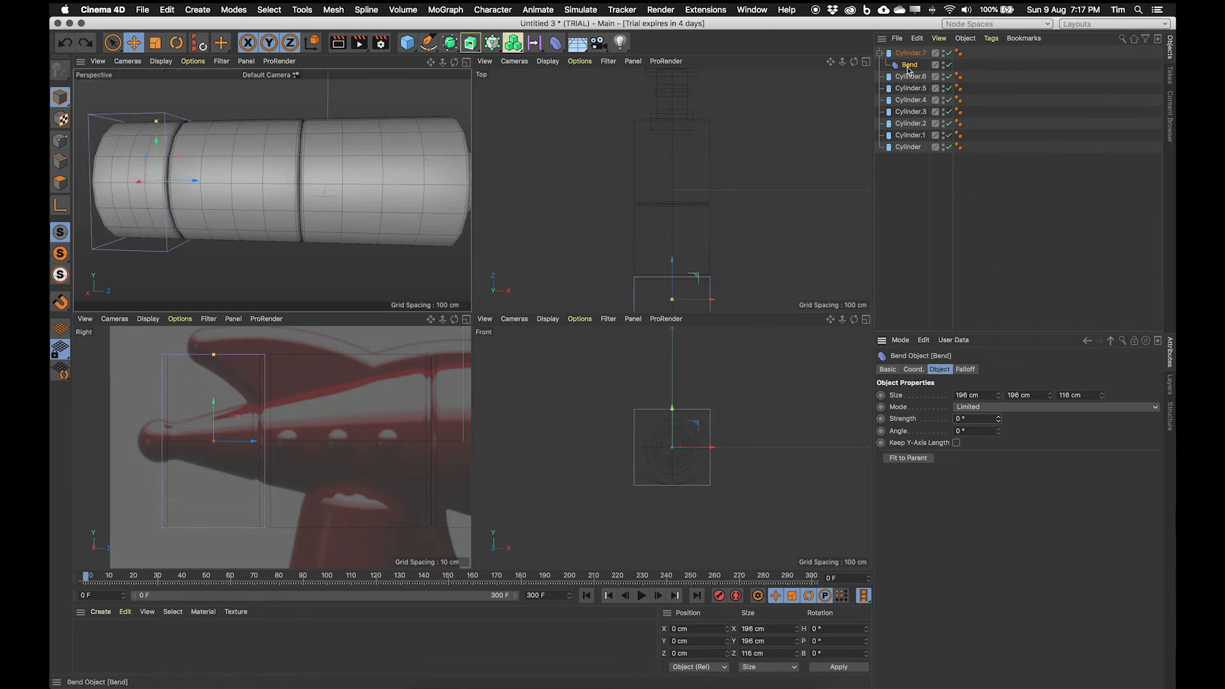
{"action": "key", "text": "Delete"}
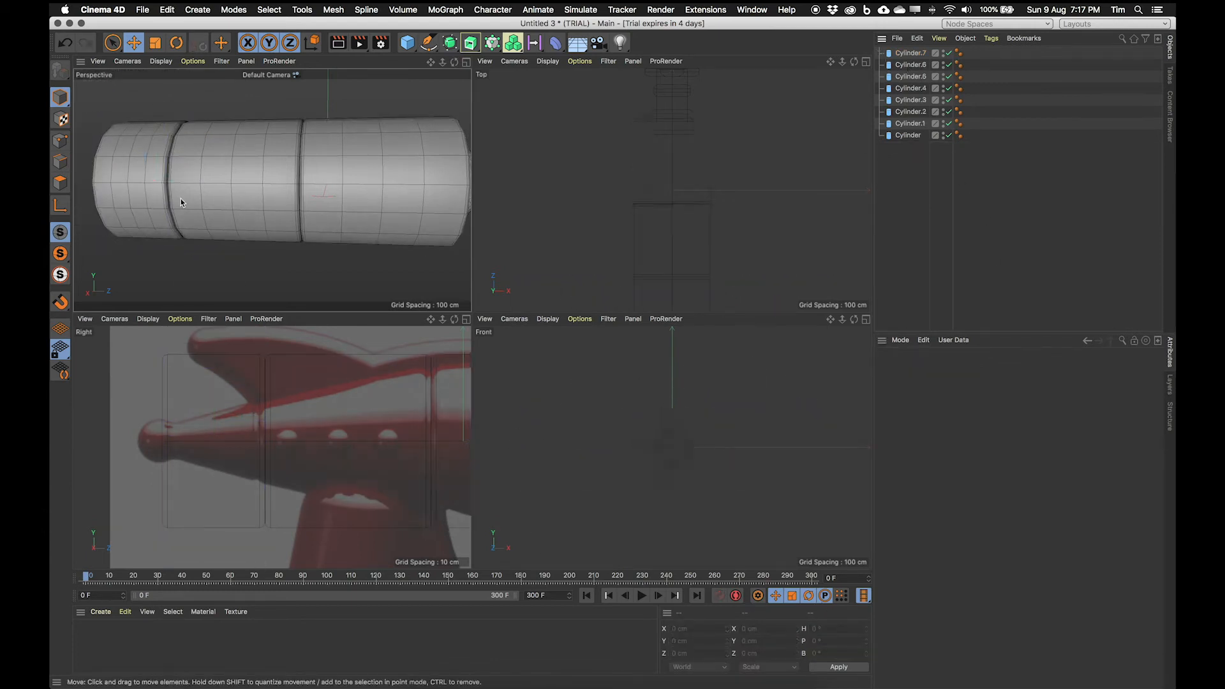
- Group the three large body cylinders under one null and expand the group in the object hierarchy
{"action": "left_click", "coordinate": [348, 197]}
{"action": "left_click", "coordinate": [296, 222], "text": "shift"}
{"action": "left_click", "coordinate": [112, 196], "text": "shift"}
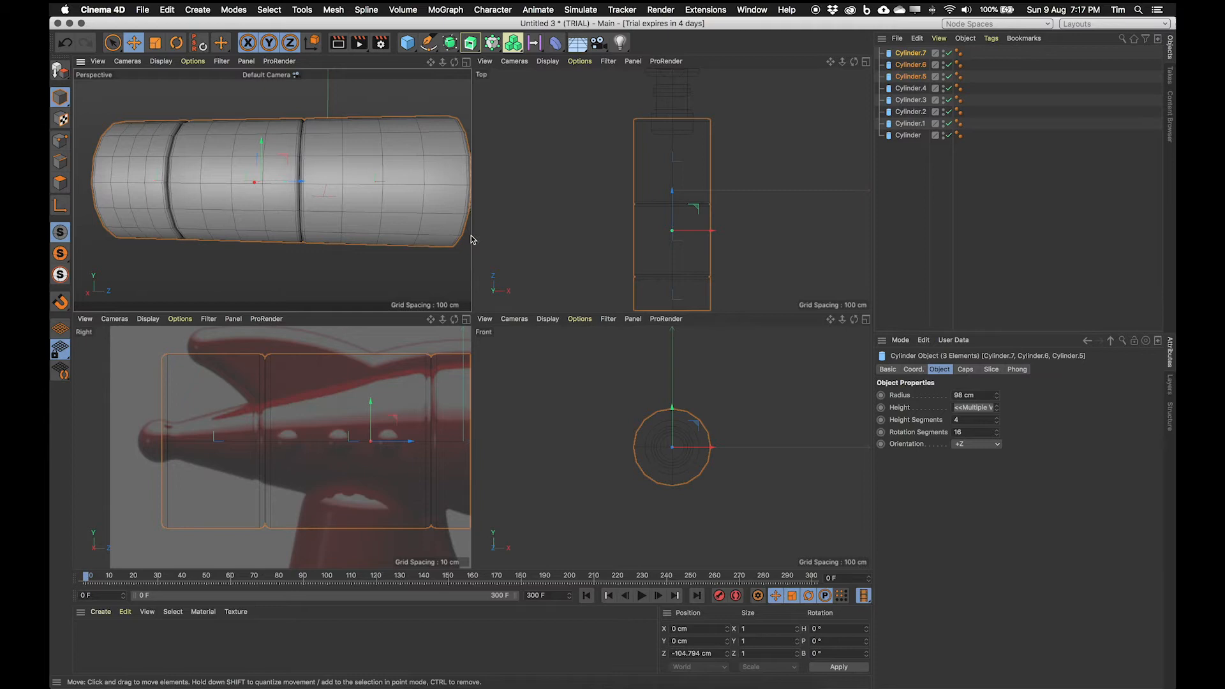
{"action": "key", "text": "alt+g"}
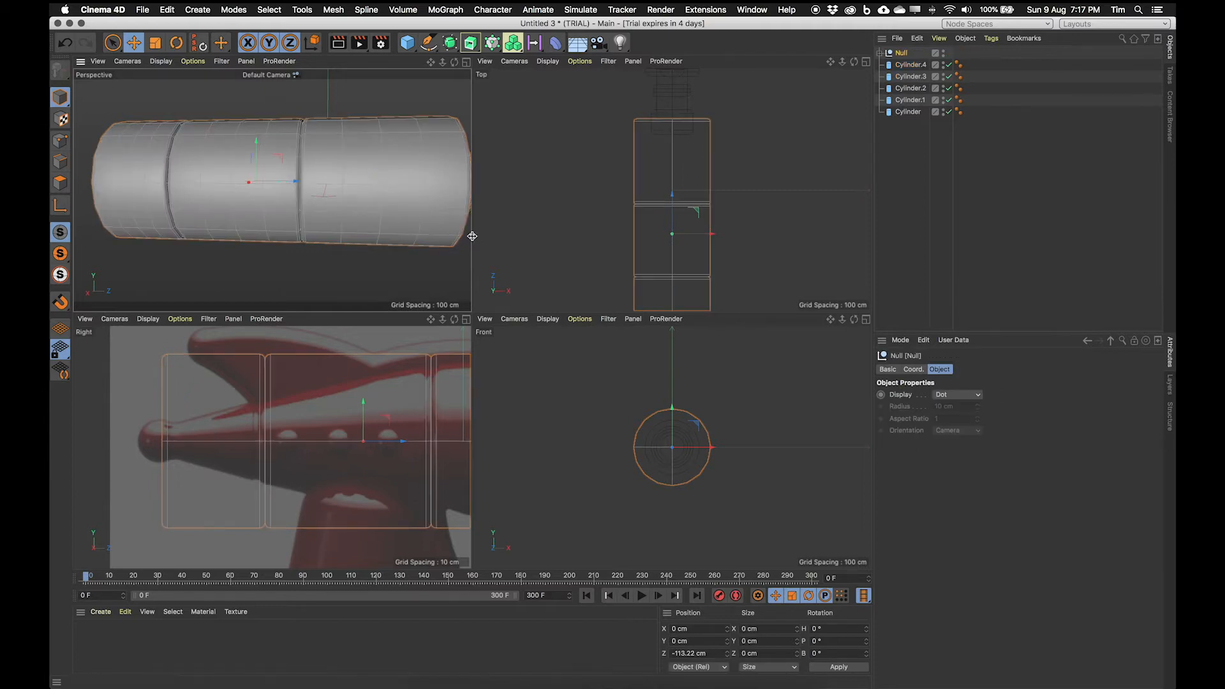
{"action": "left_click", "coordinate": [880, 53]}
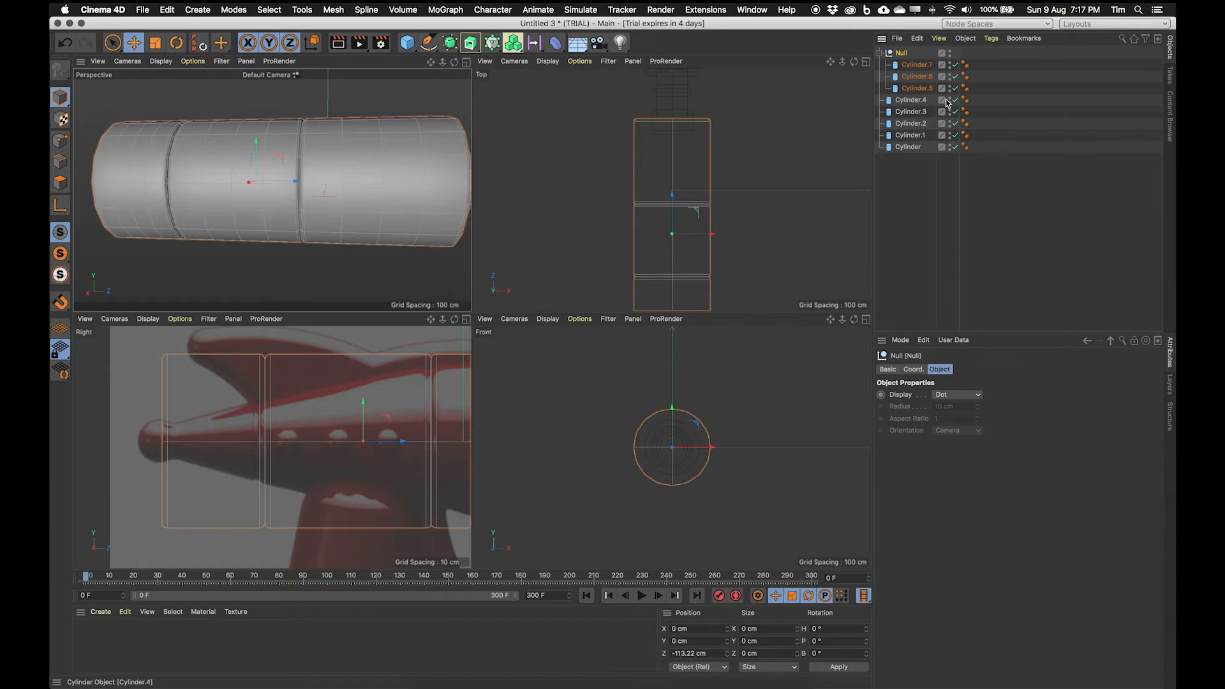
- Add an FFD deformer inside the null with the three body cylinders and fit it to its parent
{"action": "left_click", "coordinate": [199, 9]}
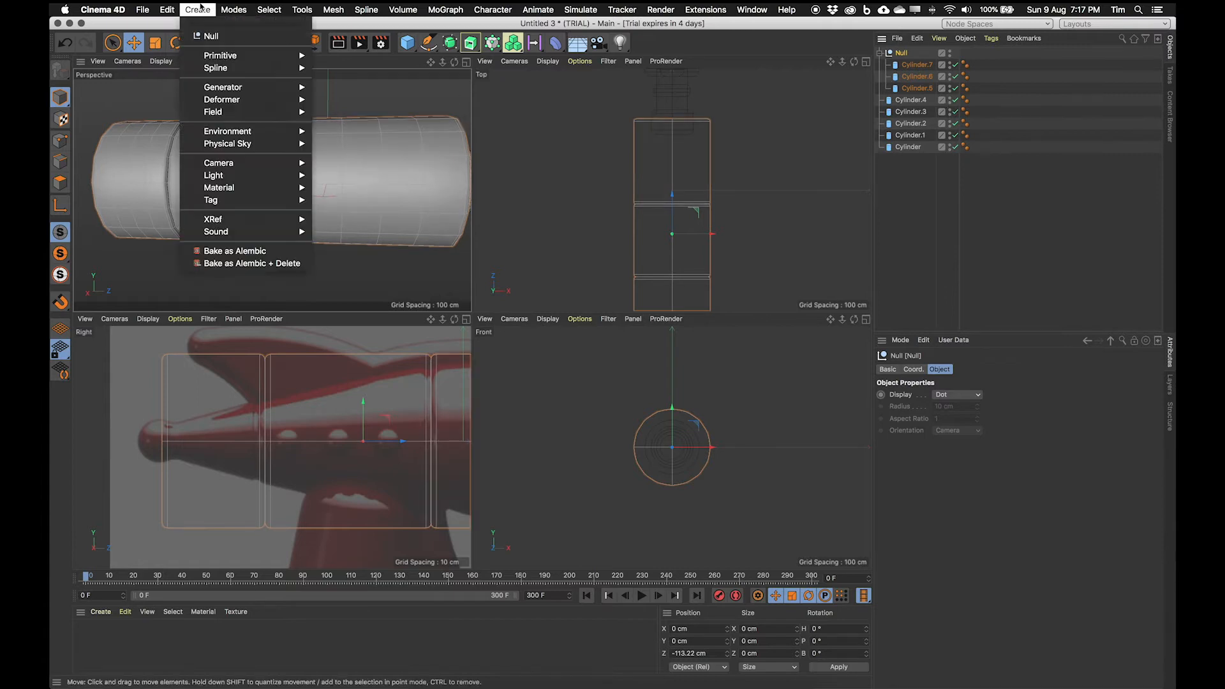
{"action": "mouse_move", "coordinate": [223, 100]}
{"action": "left_click", "coordinate": [345, 180]}
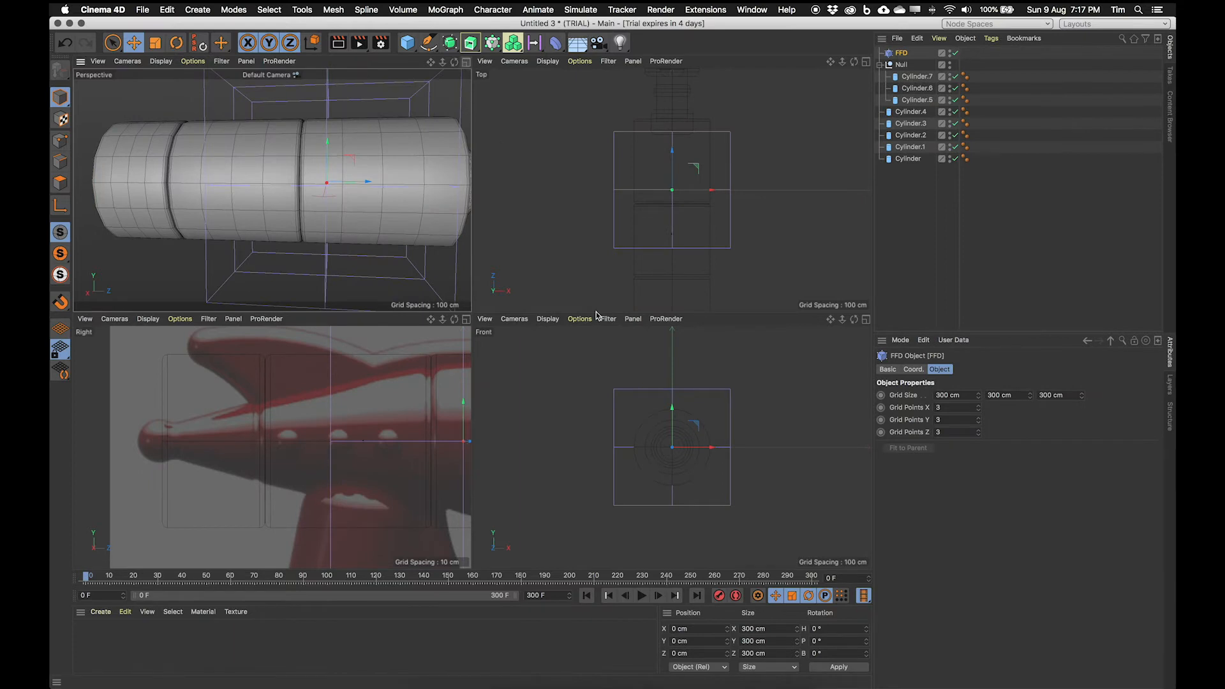
{"action": "key", "text": "F1"}
{"action": "scroll", "coordinate": [497, 243], "scroll_direction": "down", "scroll_amount": 5}
{"action": "left_click_drag", "start_coordinate": [474, 249], "coordinate": [475, 300], "text": "alt"}
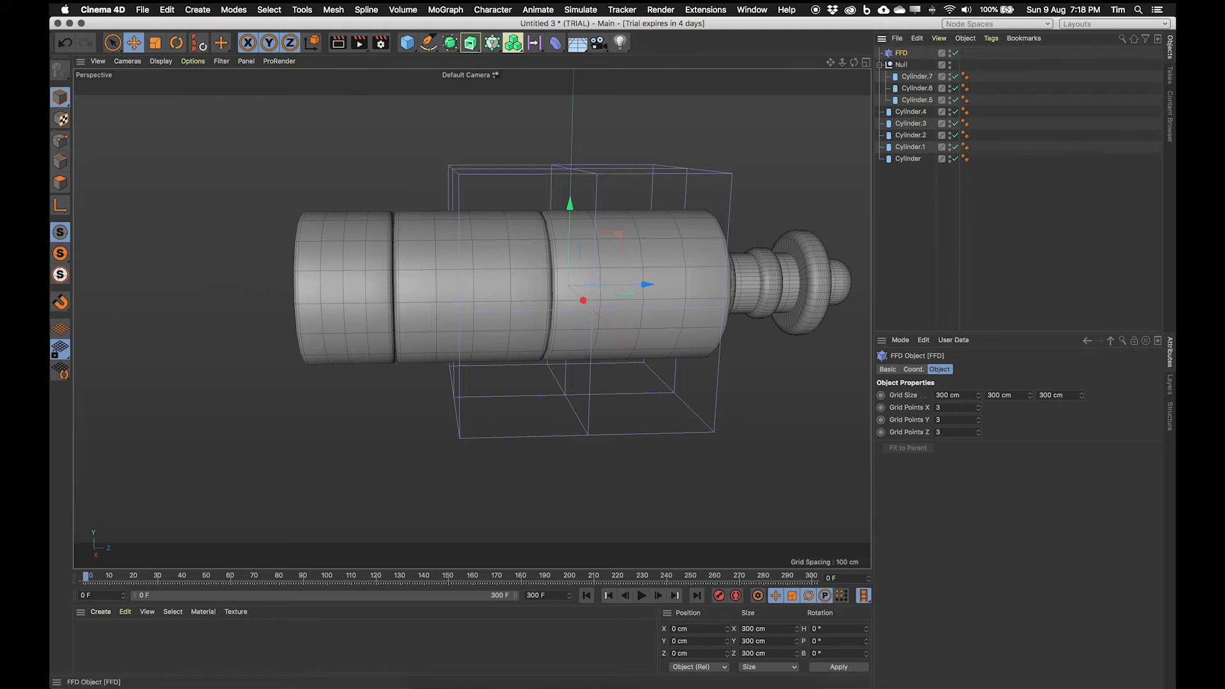
{"action": "left_click_drag", "start_coordinate": [903, 64], "coordinate": [901, 68]}
{"action": "left_click", "coordinate": [918, 450]}
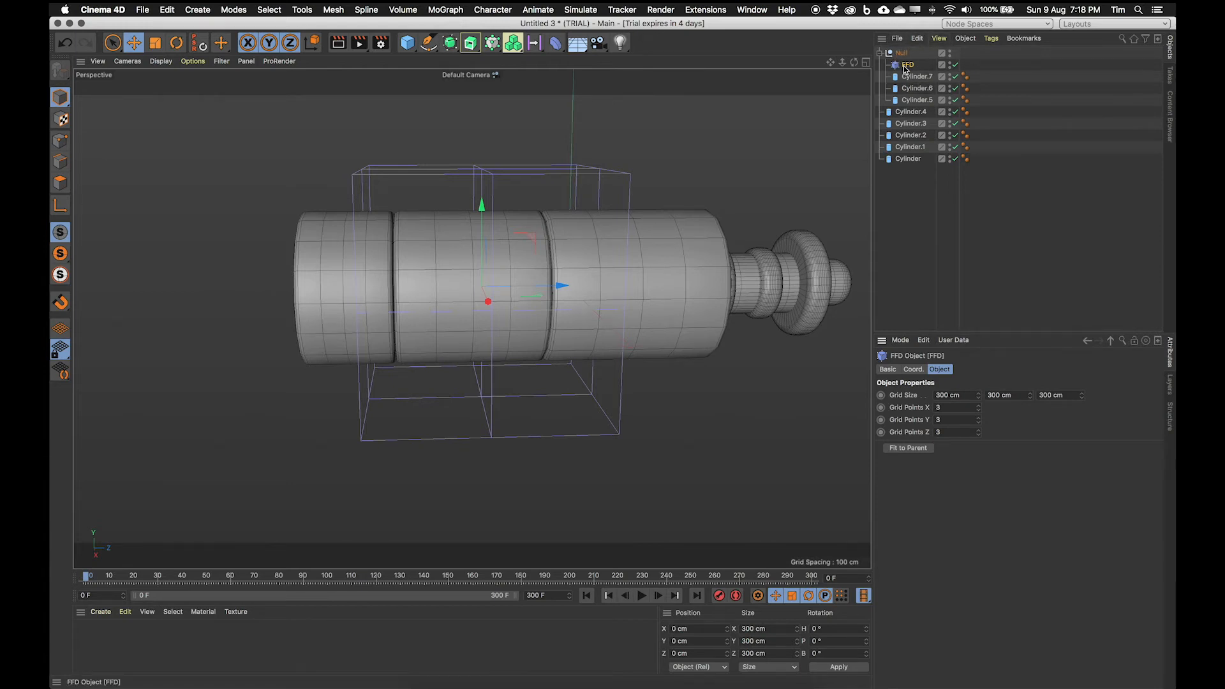
- Set the FFD deformer's grid size to 202 × 202 × 534 cm so it encloses the three body cylinders
{"action": "left_click", "coordinate": [912, 78]}
{"action": "left_click", "coordinate": [916, 100]}
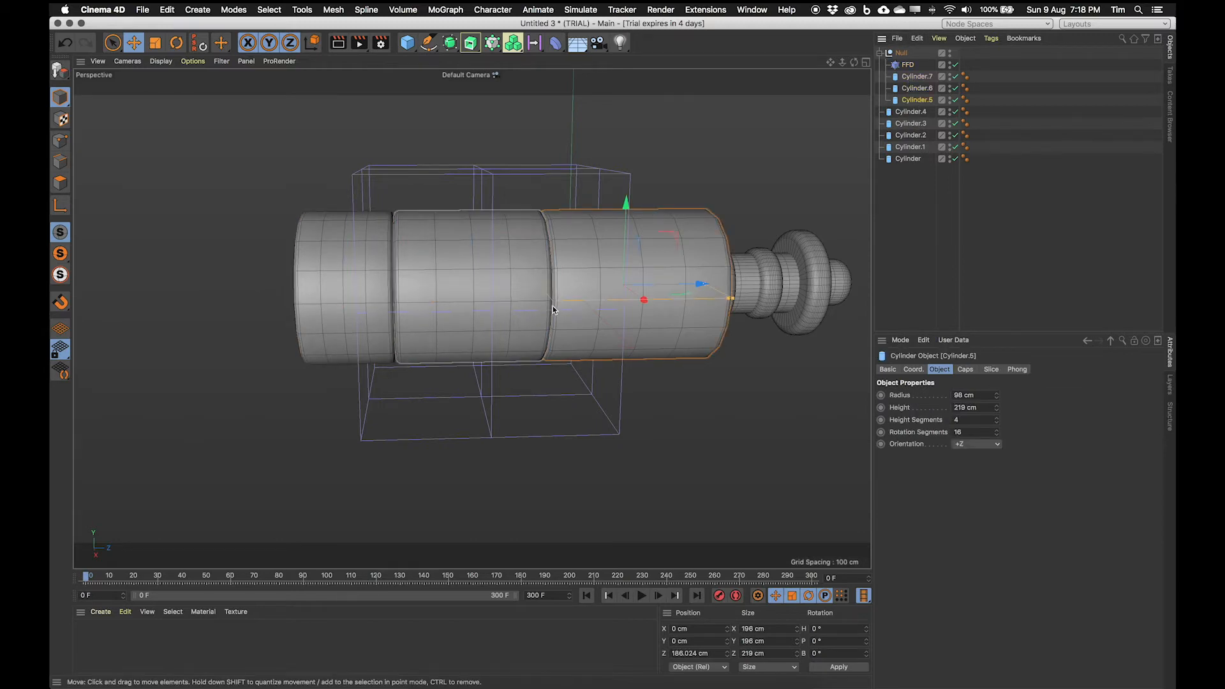
{"action": "left_click_drag", "start_coordinate": [549, 275], "coordinate": [518, 271], "text": "alt"}
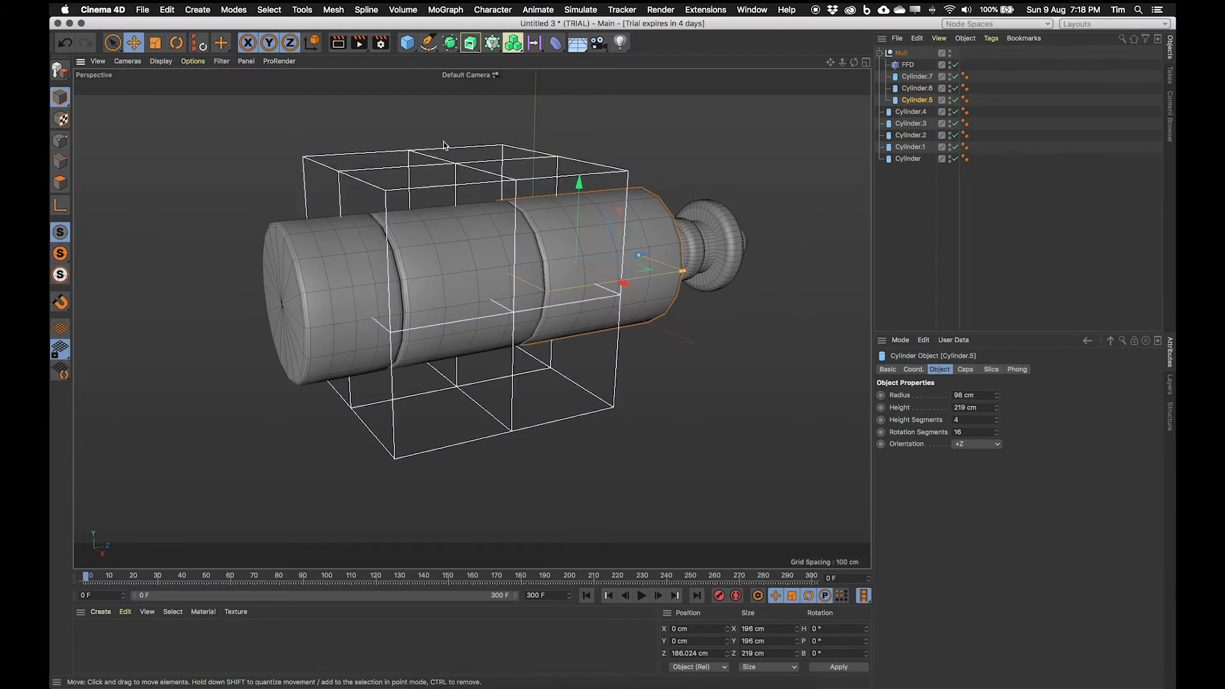
{"action": "left_click", "coordinate": [918, 67]}
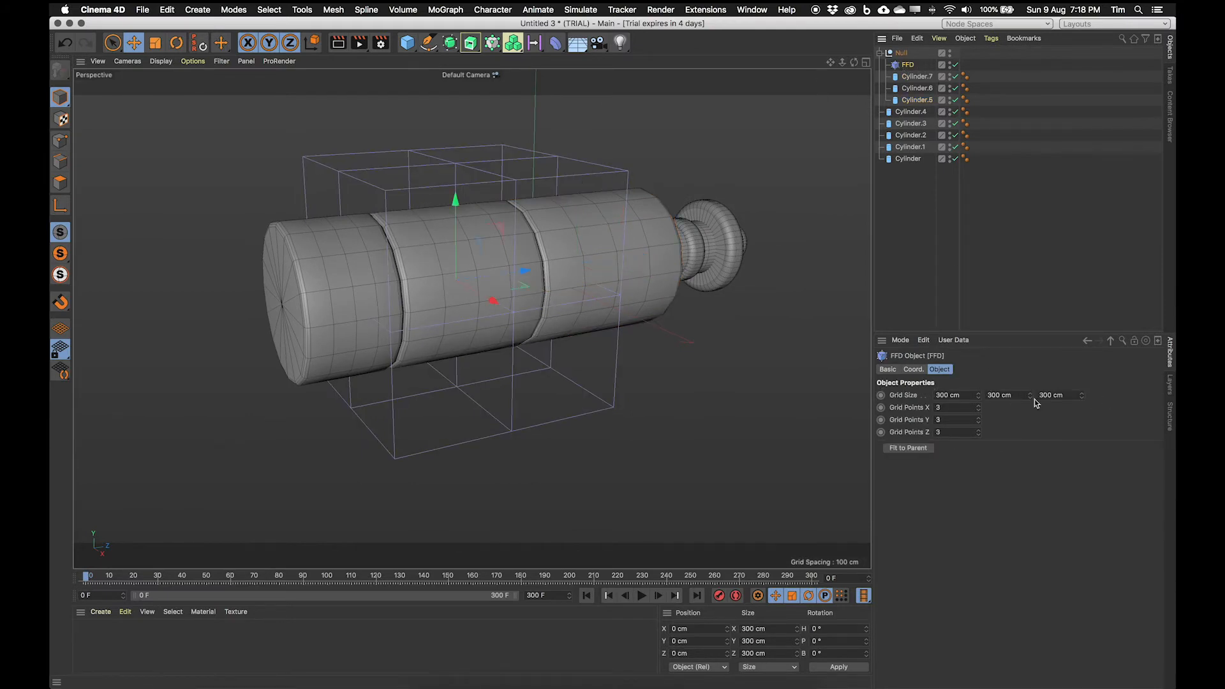
{"action": "left_click_drag", "start_coordinate": [978, 395], "coordinate": [974, 424]}
{"action": "left_click_drag", "start_coordinate": [376, 260], "coordinate": [389, 234], "text": "alt"}
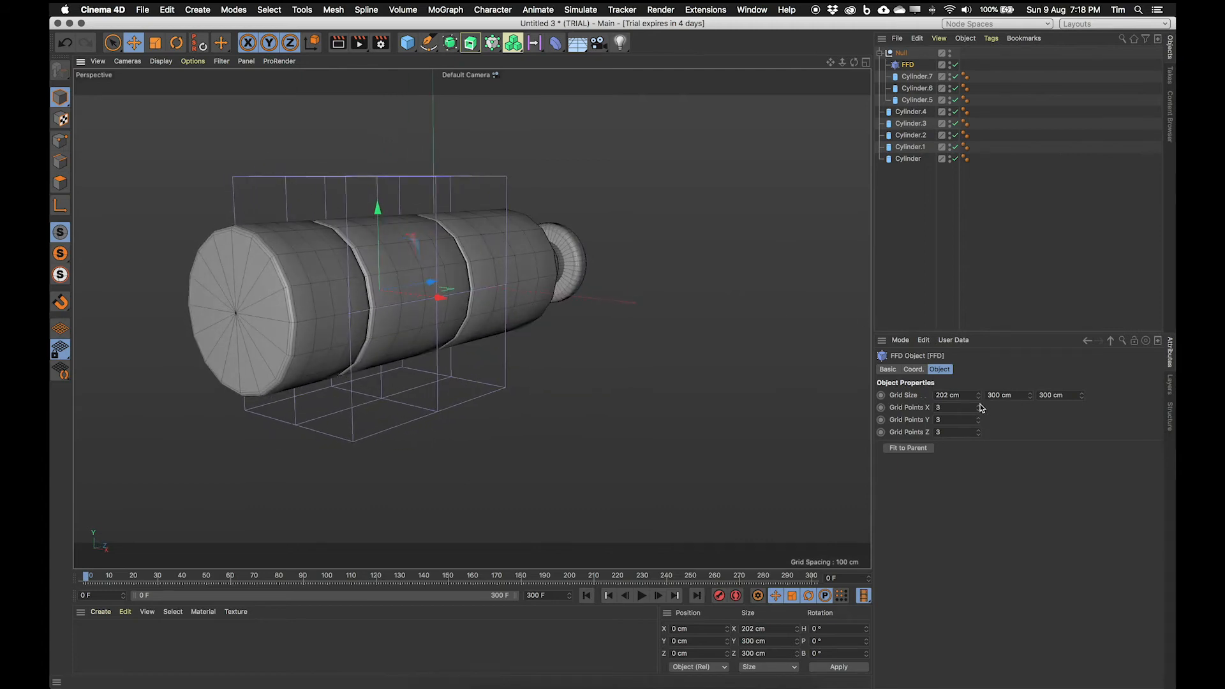
{"action": "mouse_move", "coordinate": [1028, 395]}
{"action": "left_mouse_down"}
{"action": "mouse_move", "coordinate": [1029, 378]}
{"action": "mouse_move", "coordinate": [1029, 402]}
{"action": "mouse_move", "coordinate": [1029, 388]}
{"action": "left_mouse_up"}
{"action": "left_click_drag", "start_coordinate": [344, 214], "coordinate": [523, 242], "text": "alt"}
{"action": "left_click_drag", "start_coordinate": [1081, 395], "coordinate": [1141, 395]}
{"action": "left_click_drag", "start_coordinate": [470, 317], "coordinate": [558, 350], "text": "alt"}
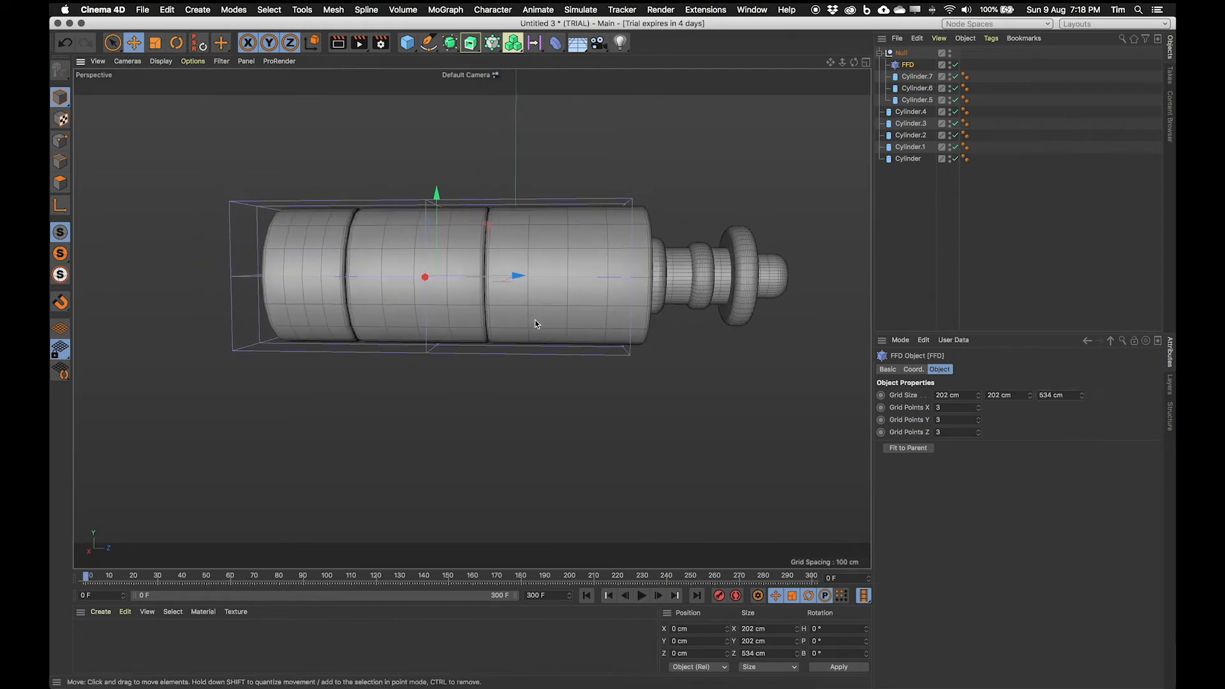
- Move the FFD cage along Z to about 31.8 cm to centre it on the three body cylinders
{"action": "left_click_drag", "start_coordinate": [514, 274], "coordinate": [454, 295]}
{"action": "left_click_drag", "start_coordinate": [477, 273], "coordinate": [446, 169]}
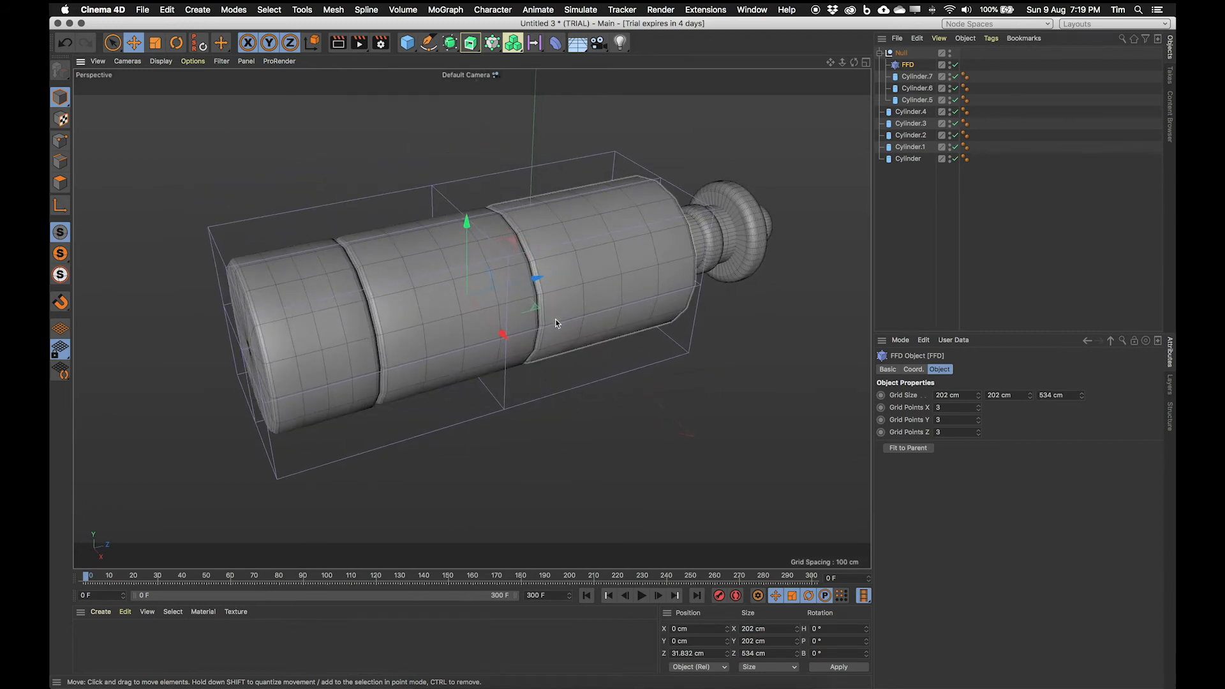
{"action": "left_click_drag", "start_coordinate": [542, 319], "coordinate": [482, 298], "text": "alt"}
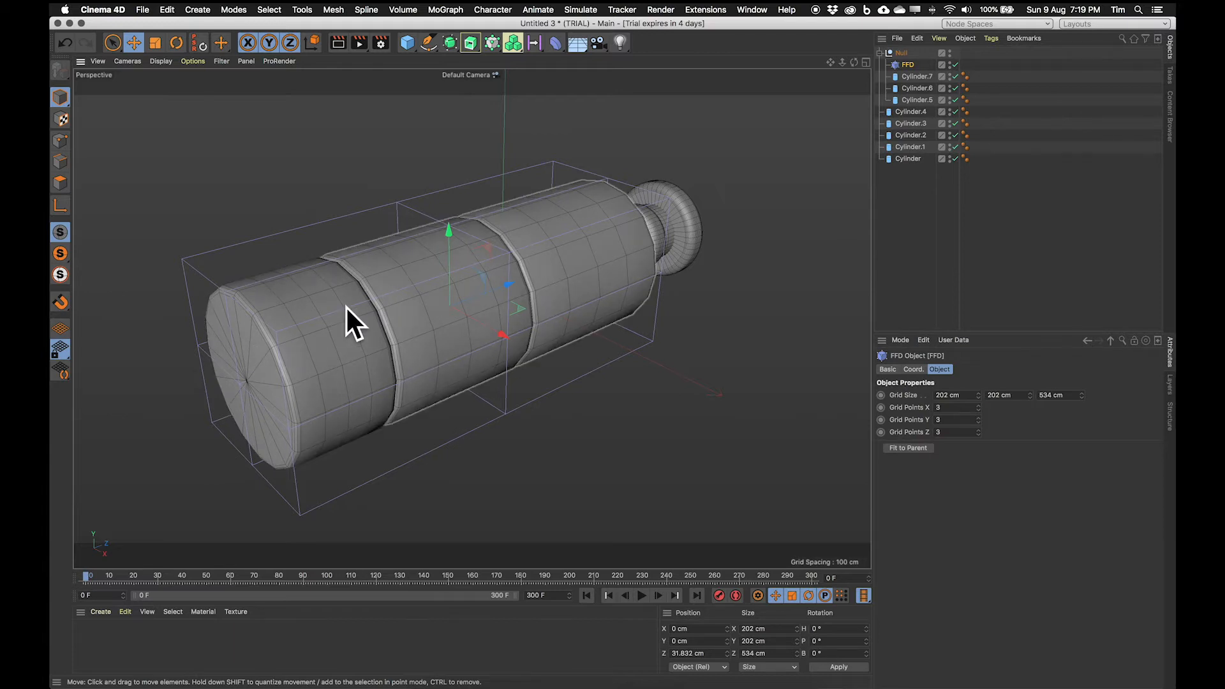
- Try moving the rearmost cylinder inside the FFD cage and undo the move
{"action": "left_click", "coordinate": [308, 331]}
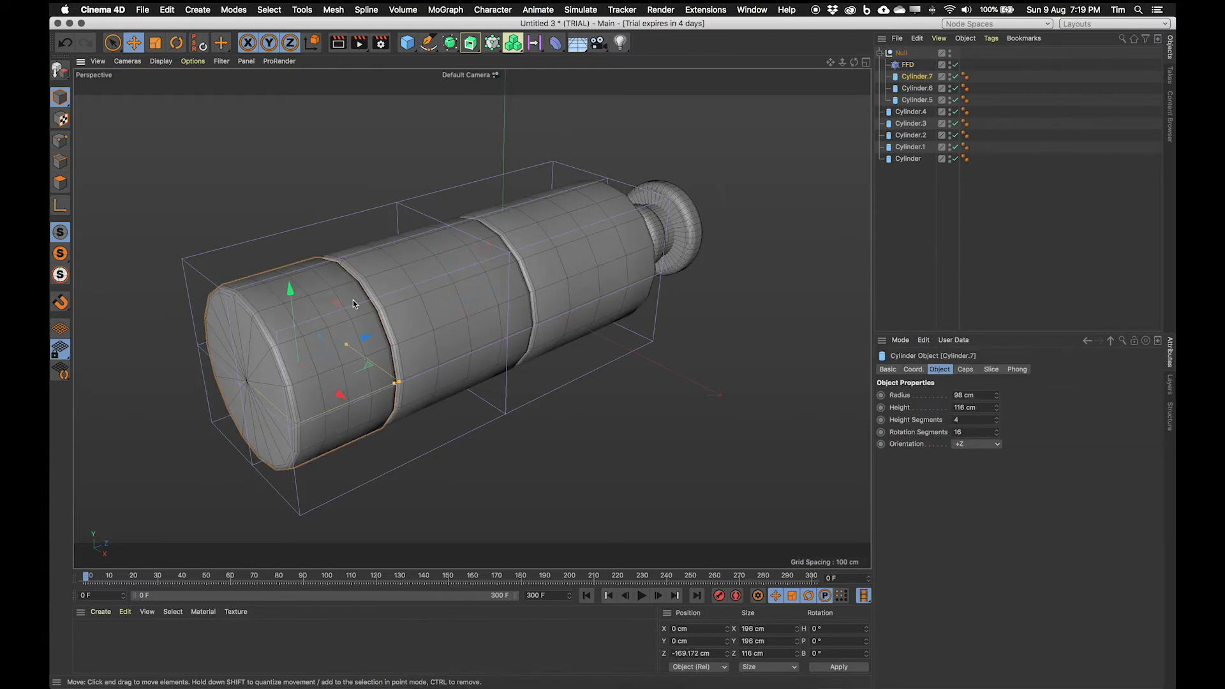
{"action": "left_click_drag", "start_coordinate": [332, 360], "coordinate": [347, 268]}
{"action": "key", "text": "super+z"}
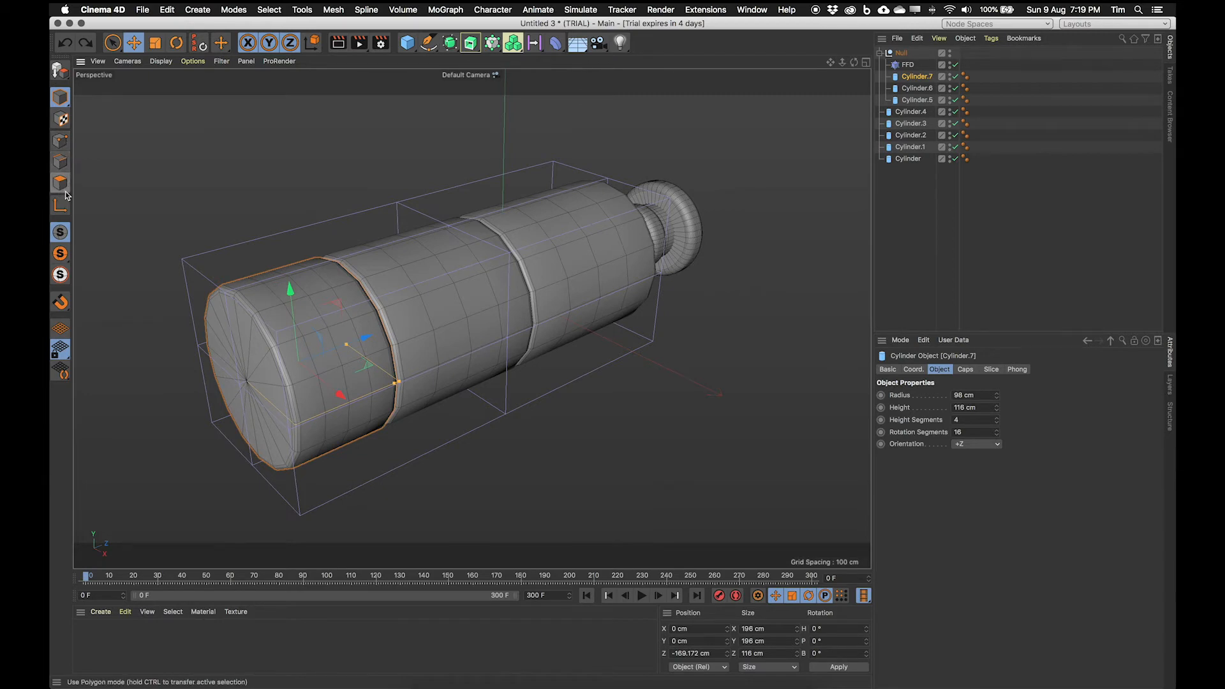
- Select the FFD deformer and switch to point editing
{"action": "left_click", "coordinate": [60, 97]}
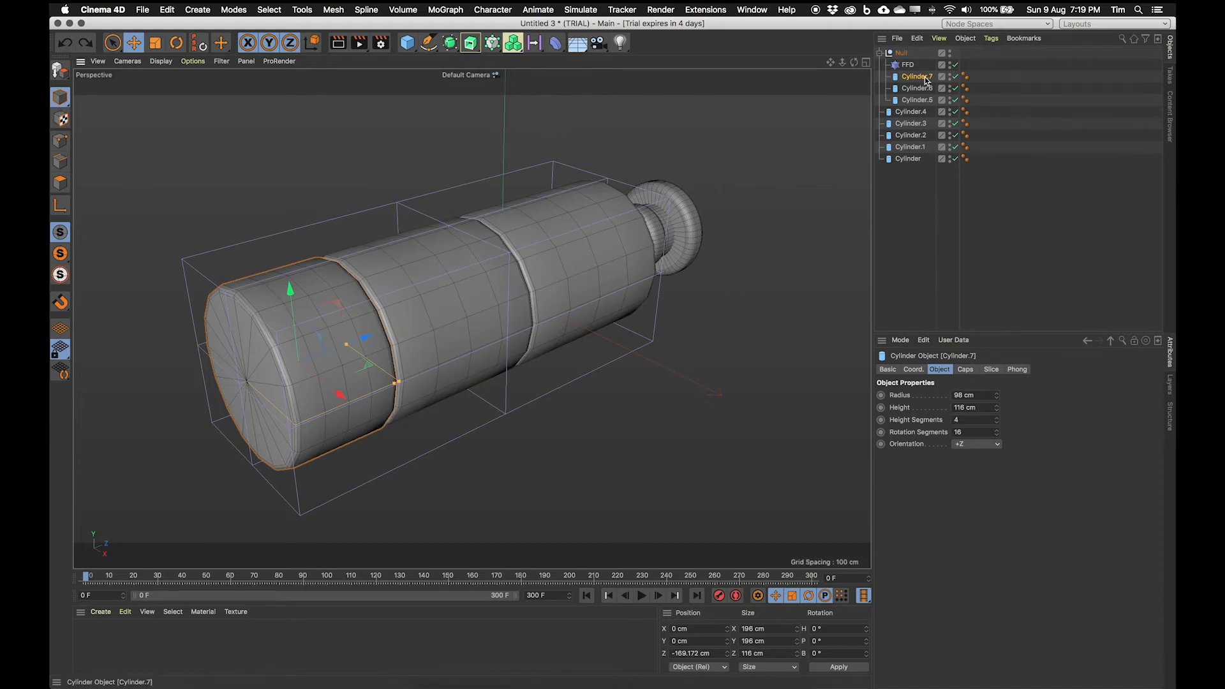
{"action": "left_click", "coordinate": [908, 64]}
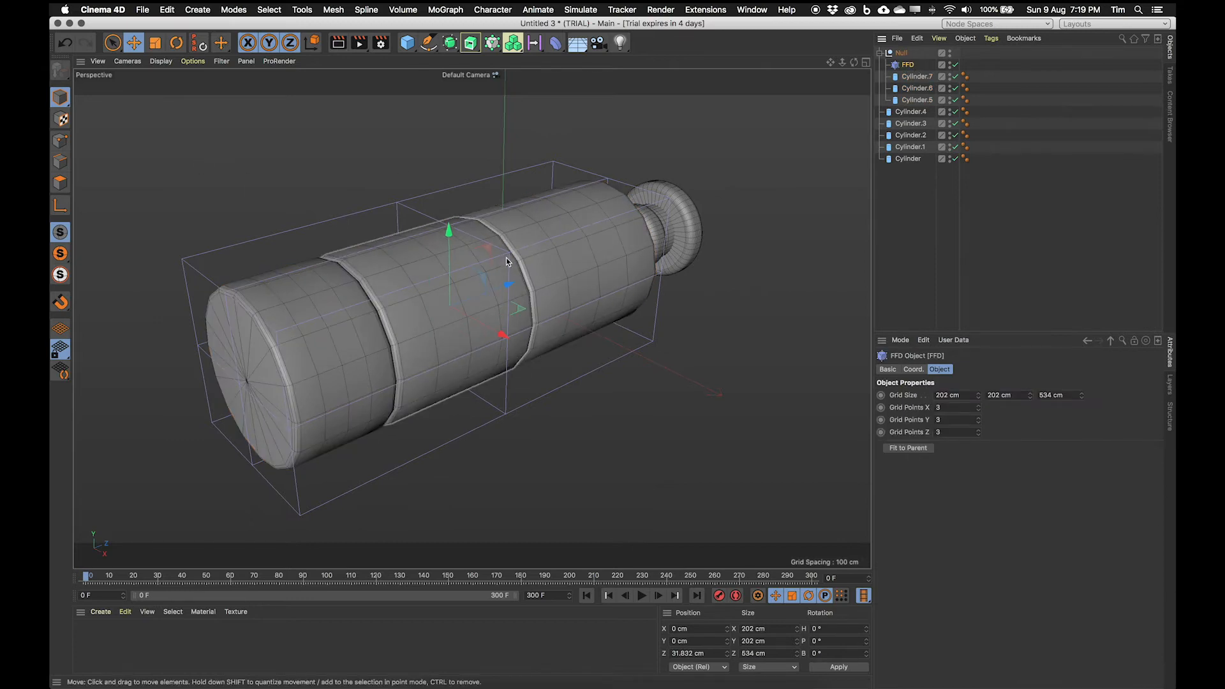
{"action": "left_click", "coordinate": [61, 141]}
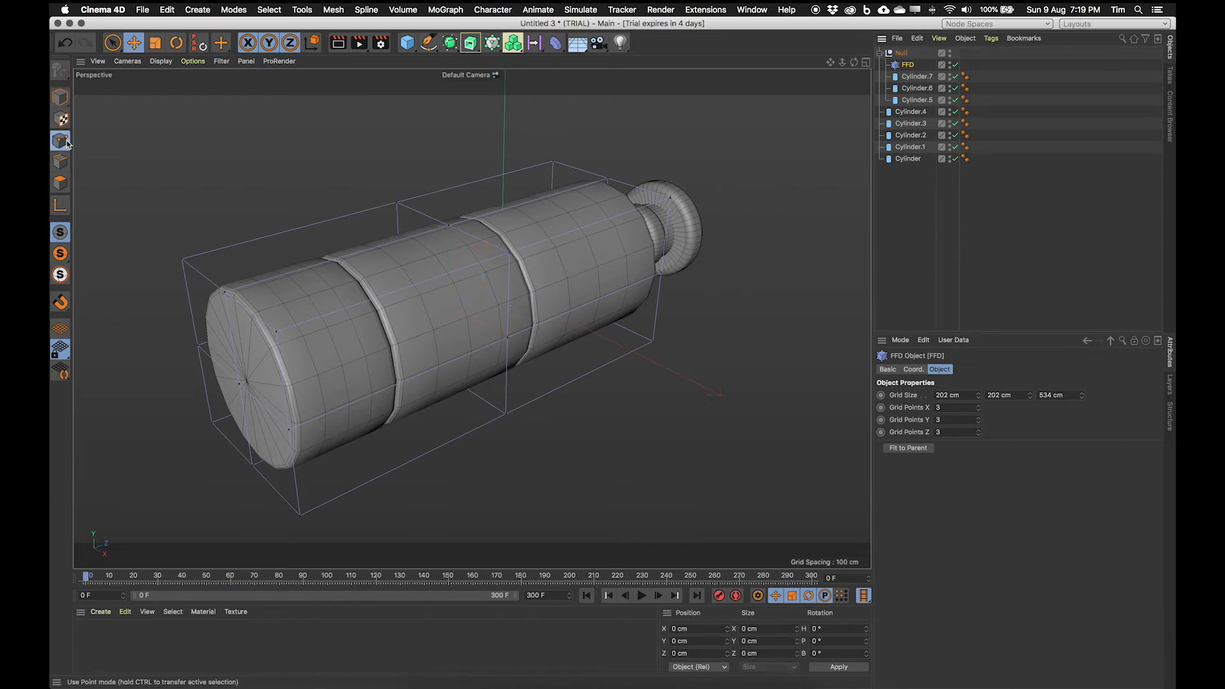
- Try pulling a middle and a rear corner point of the FFD cage outward, undoing each move
{"action": "left_click", "coordinate": [508, 256]}
{"action": "left_click_drag", "start_coordinate": [549, 226], "coordinate": [715, 129]}
{"action": "key", "text": "super+z"}
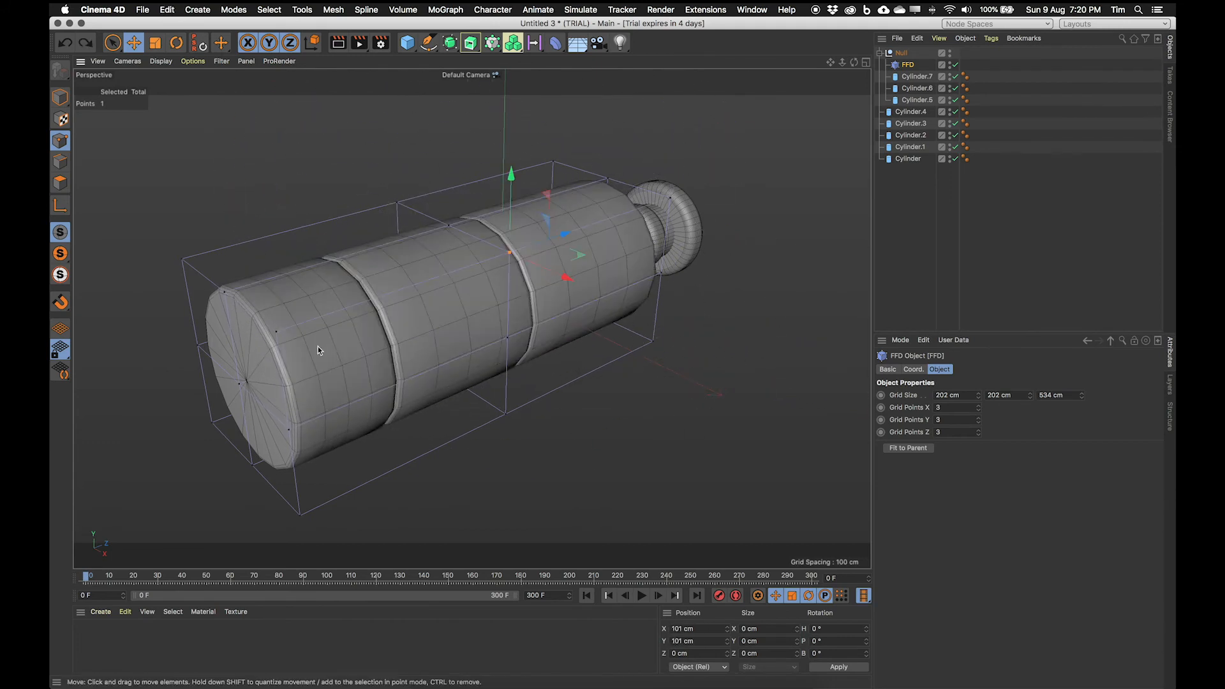
{"action": "left_click_drag", "start_coordinate": [277, 336], "coordinate": [397, 284]}
{"action": "key", "text": "super+z"}
- Set the FFD deformer's grid points along Z to 4
{"action": "left_click_drag", "start_coordinate": [497, 329], "coordinate": [271, 246], "text": "alt"}
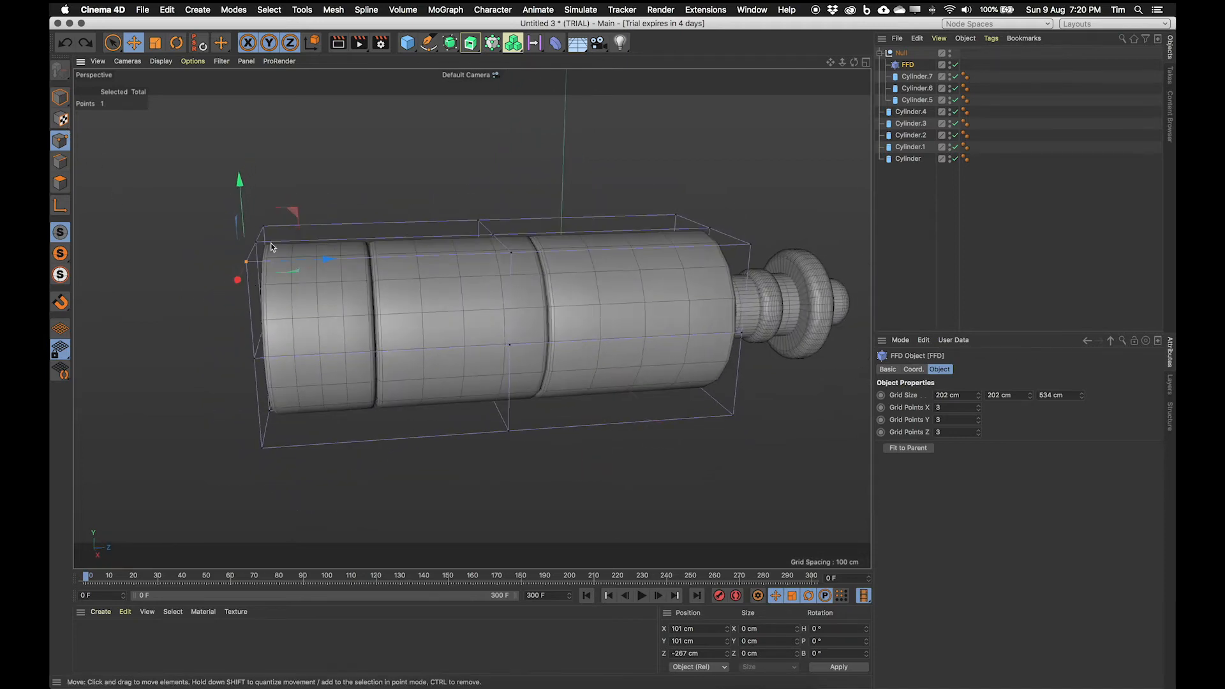
{"action": "left_click_drag", "start_coordinate": [377, 433], "coordinate": [442, 225], "text": "alt"}
{"action": "left_click_drag", "start_coordinate": [511, 300], "coordinate": [678, 240], "text": "alt"}
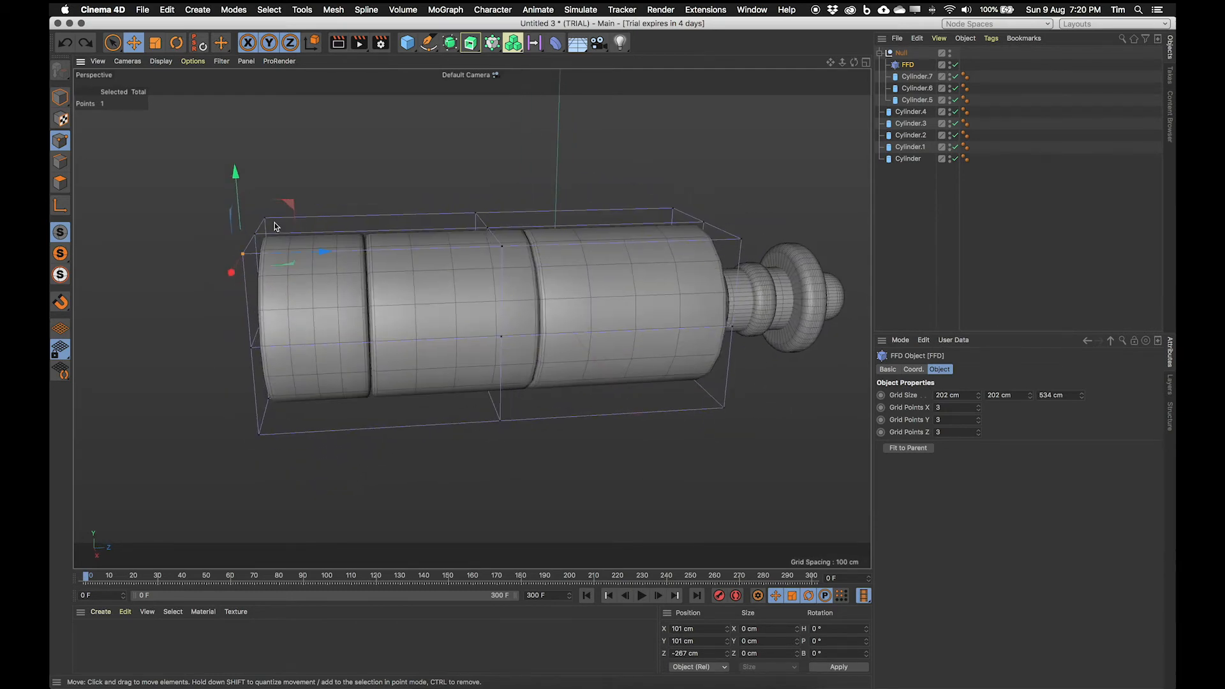
{"action": "left_click_drag", "start_coordinate": [296, 397], "coordinate": [363, 369], "text": "alt"}
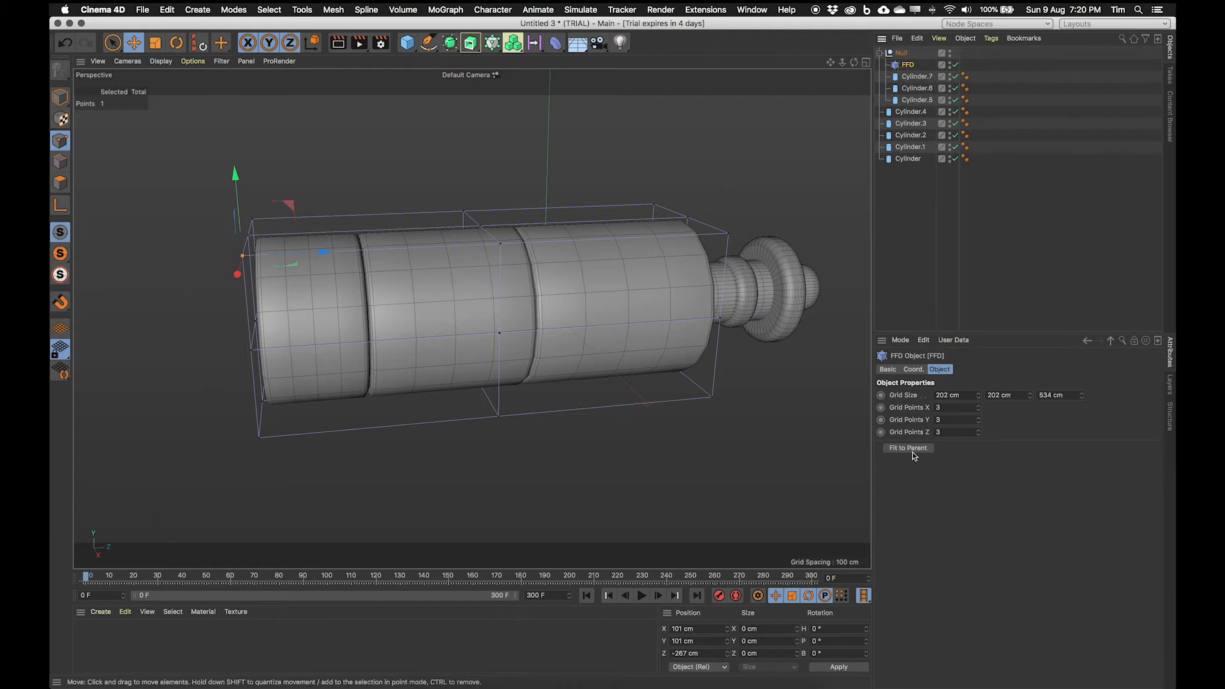
{"action": "left_click", "coordinate": [979, 431]}
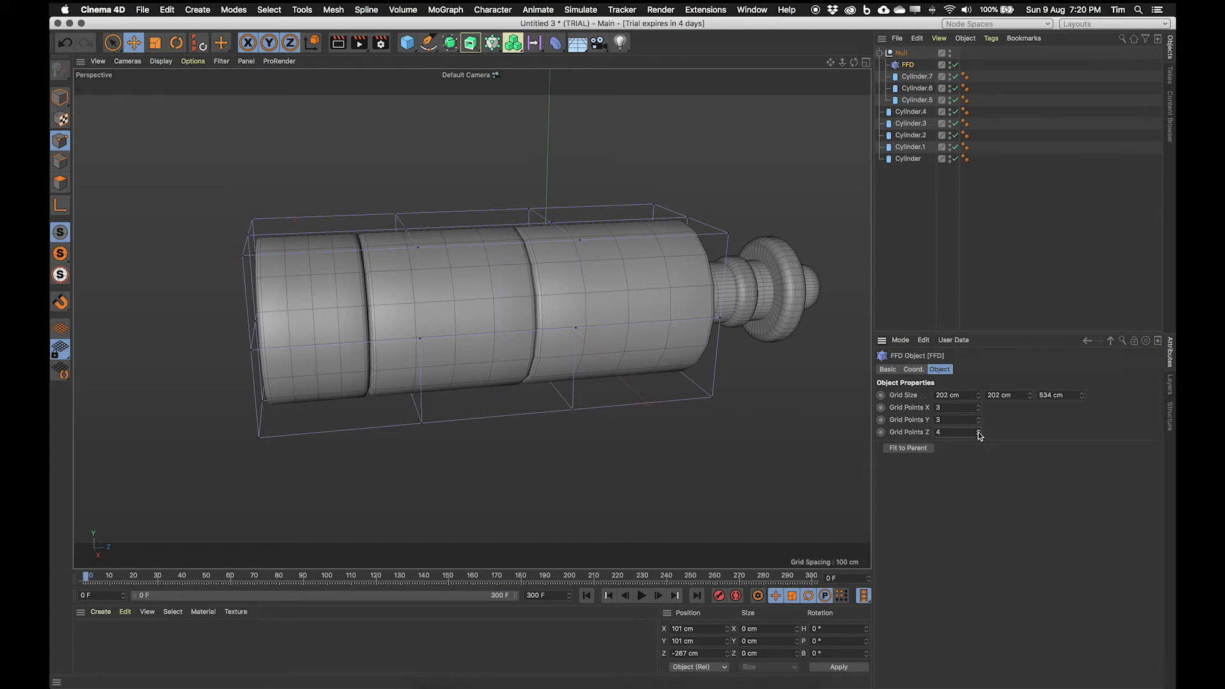
- Examine how the FFD cage points line up with the three body cylinders from the side and rear
{"action": "left_click_drag", "start_coordinate": [577, 360], "coordinate": [548, 293], "text": "alt"}
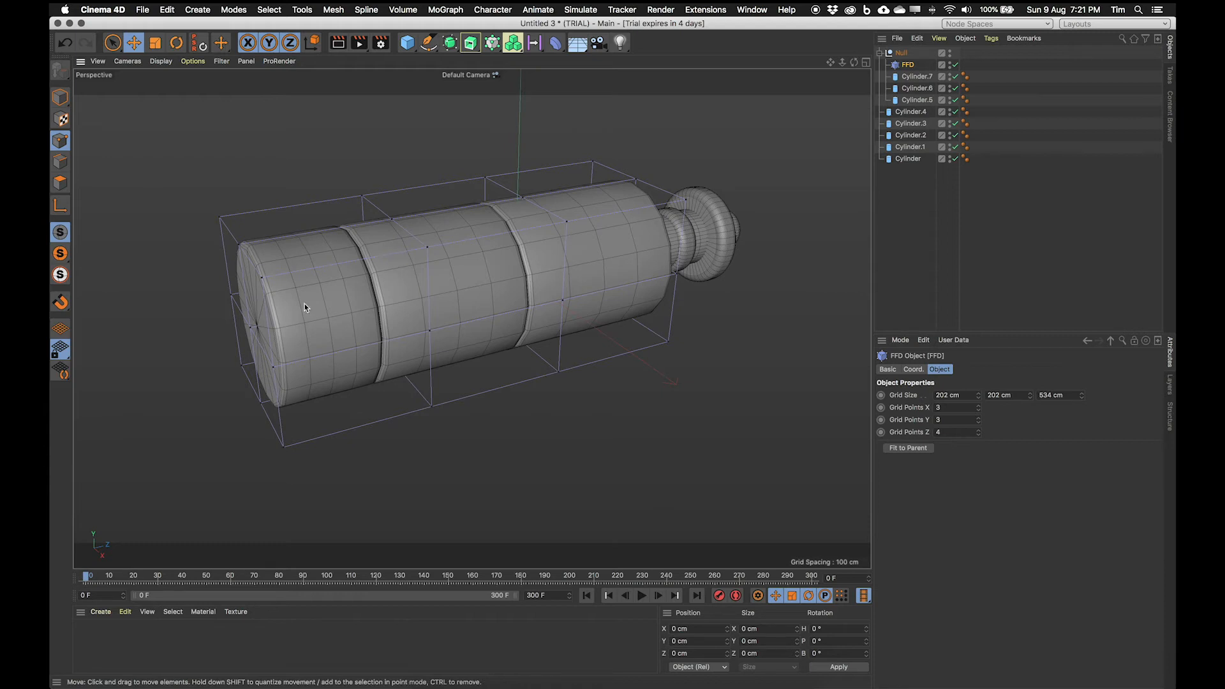
{"action": "left_click_drag", "start_coordinate": [385, 386], "coordinate": [408, 348], "text": "alt"}
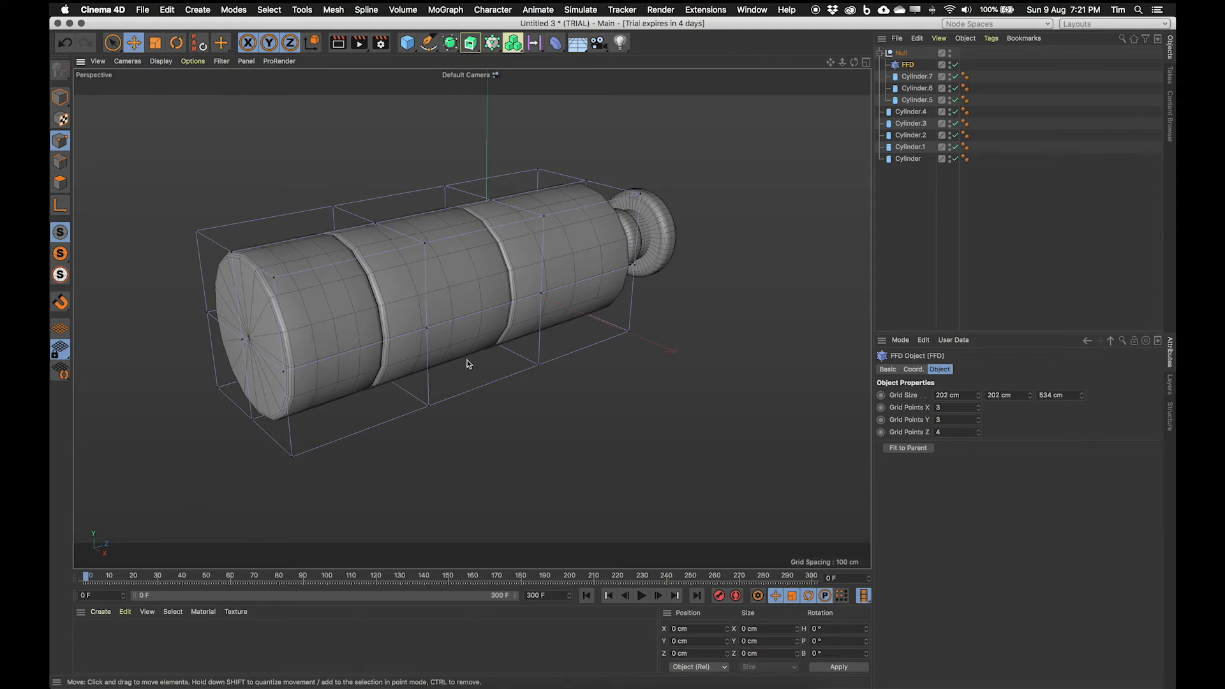
{"action": "left_click_drag", "start_coordinate": [482, 385], "coordinate": [588, 310], "text": "alt"}
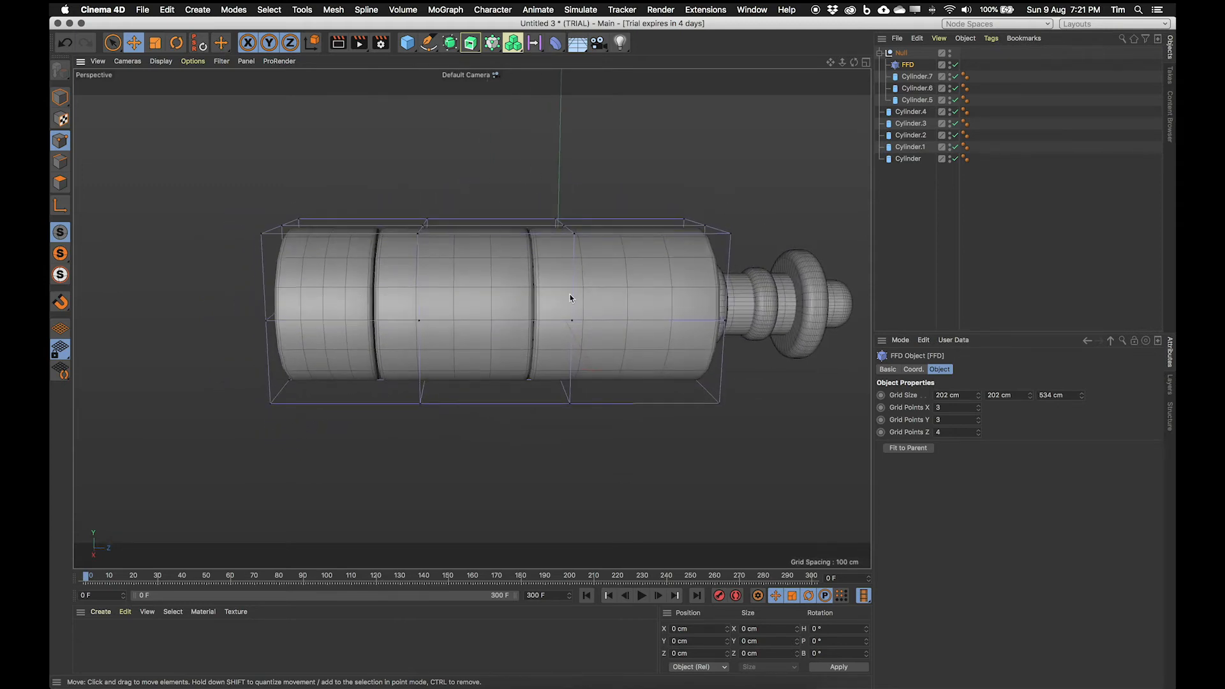
{"action": "left_click_drag", "start_coordinate": [559, 293], "coordinate": [505, 294], "text": "alt"}
{"action": "left_click_drag", "start_coordinate": [573, 308], "coordinate": [479, 312], "text": "alt"}
{"action": "left_click_drag", "start_coordinate": [305, 195], "coordinate": [266, 244], "text": "alt"}
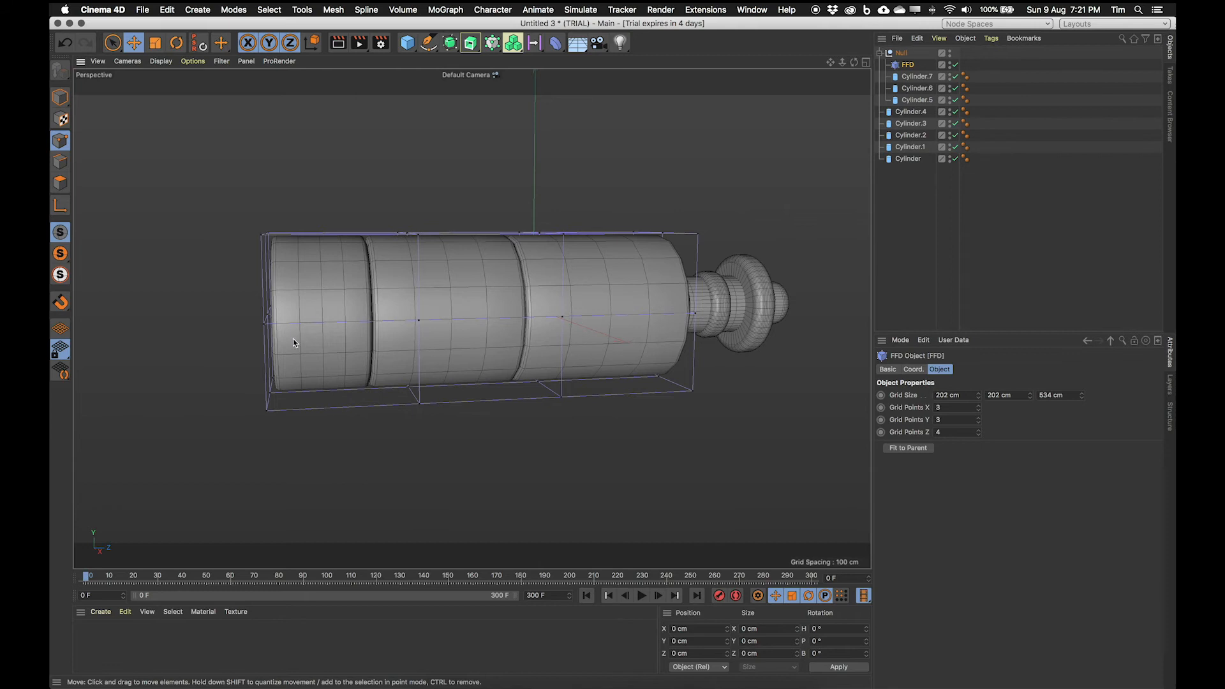
{"action": "left_click_drag", "start_coordinate": [293, 343], "coordinate": [316, 310], "text": "alt"}
{"action": "left_click_drag", "start_coordinate": [250, 354], "coordinate": [379, 294], "text": "alt"}
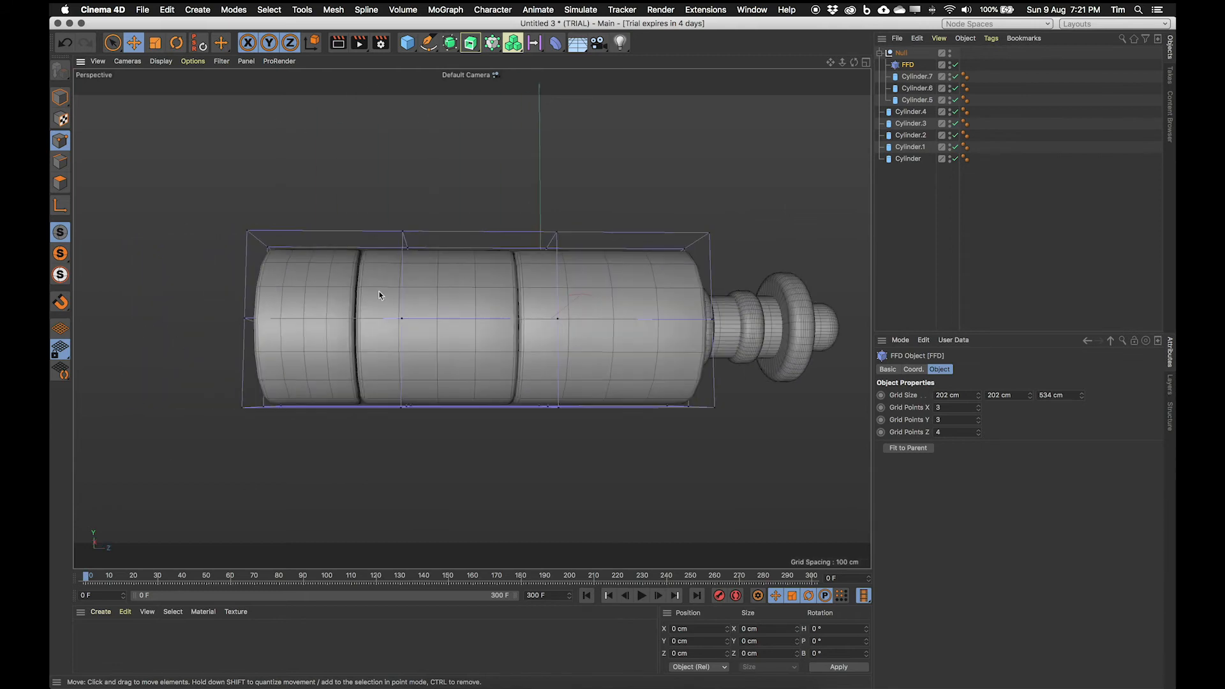
{"action": "left_click_drag", "start_coordinate": [592, 349], "coordinate": [152, 299], "text": "alt"}
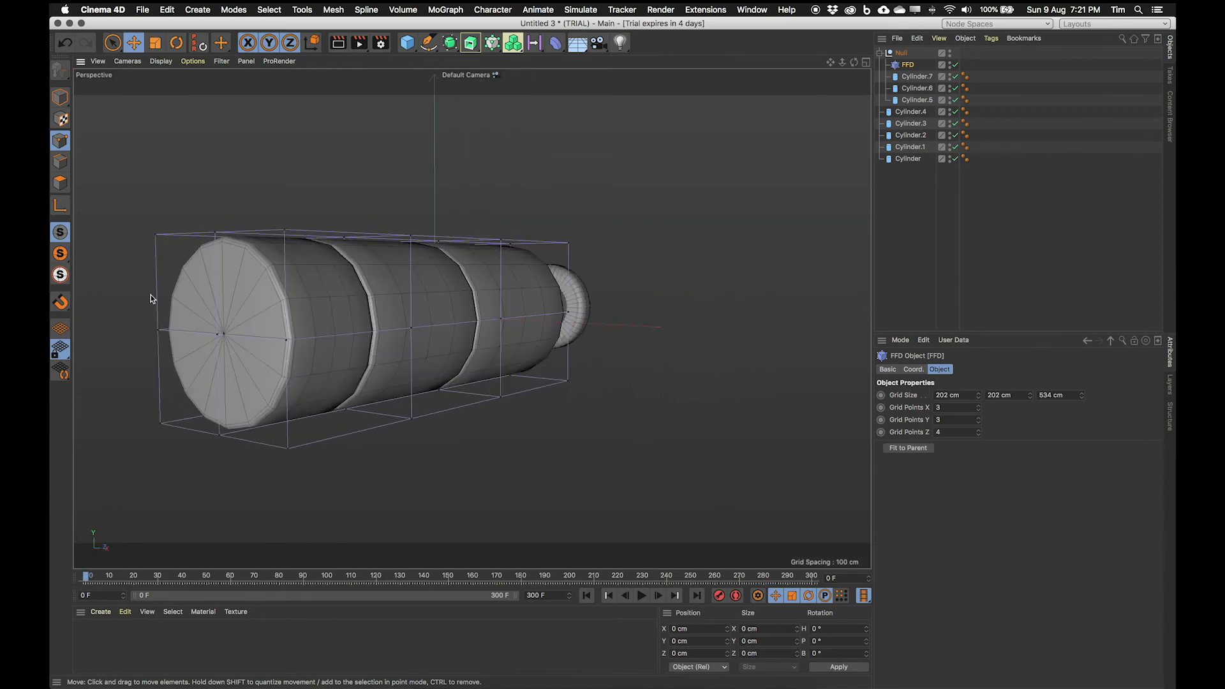
- Select the upper, side and lower FFD points around the rear end face individually
{"action": "left_click", "coordinate": [155, 235]}
{"action": "left_click", "coordinate": [157, 330], "text": "shift"}
{"action": "left_click", "coordinate": [159, 423], "text": "shift"}
{"action": "left_click", "coordinate": [219, 435], "text": "shift"}
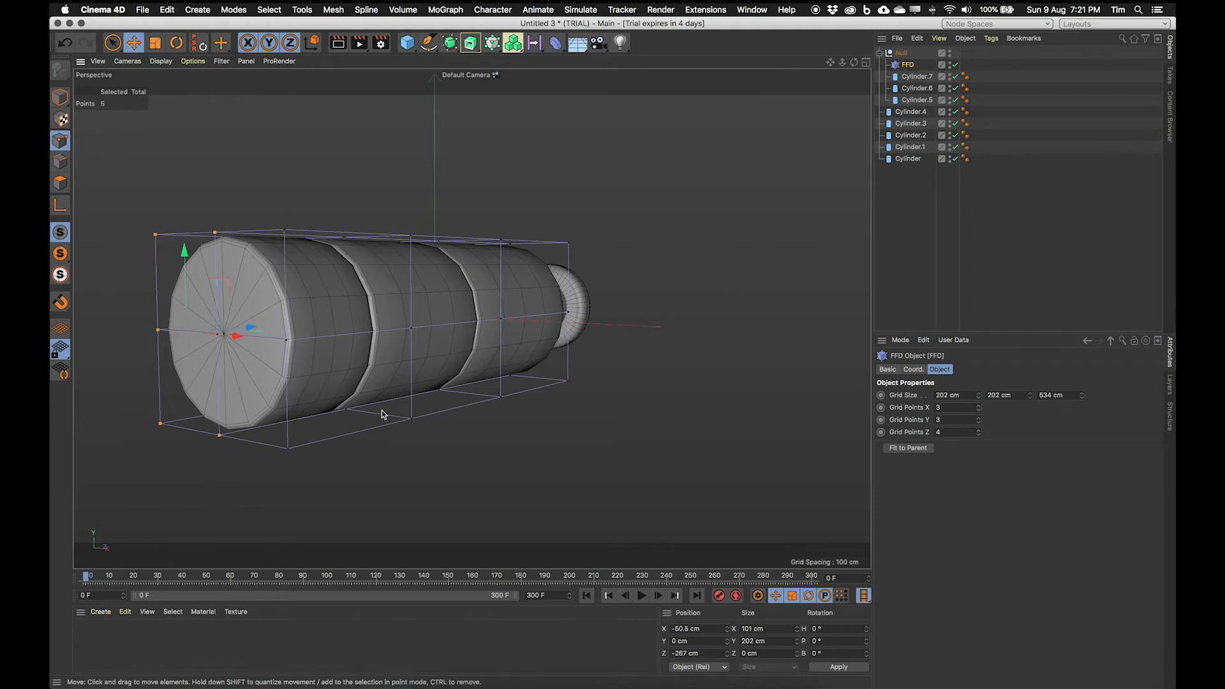
- Select all nine FFD points of the rear end face with Lasso Selection
{"action": "left_click", "coordinate": [112, 43]}
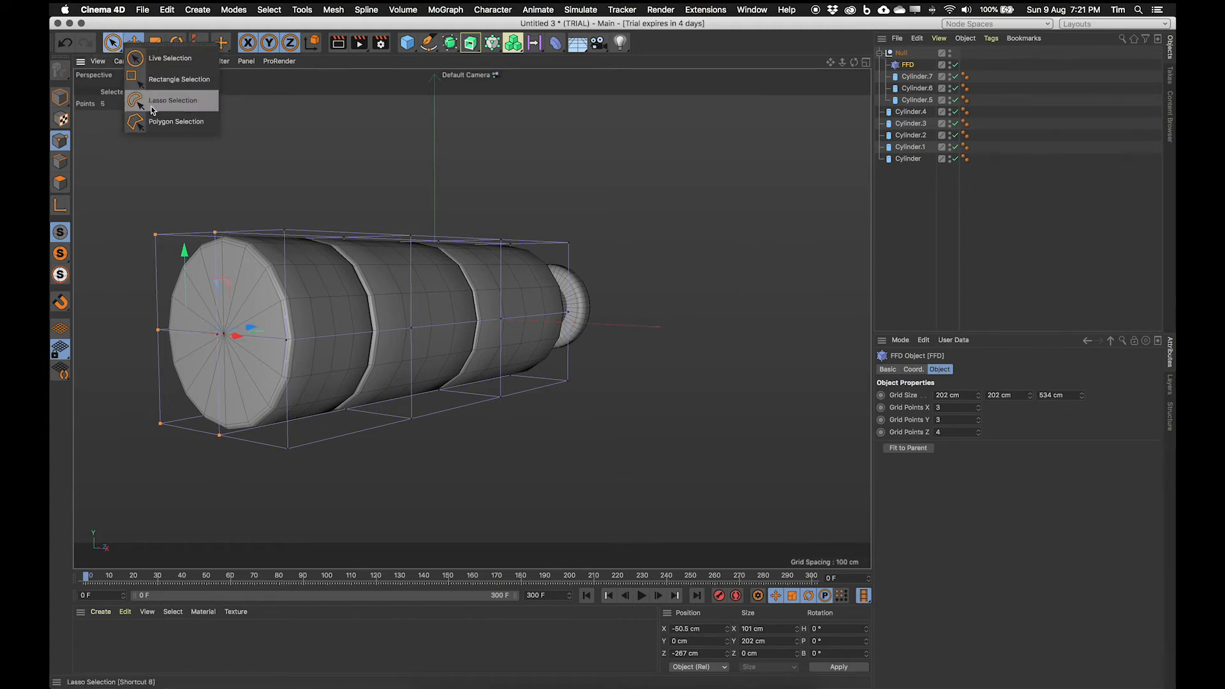
{"action": "left_click", "coordinate": [160, 102]}
{"action": "left_click", "coordinate": [111, 45]}
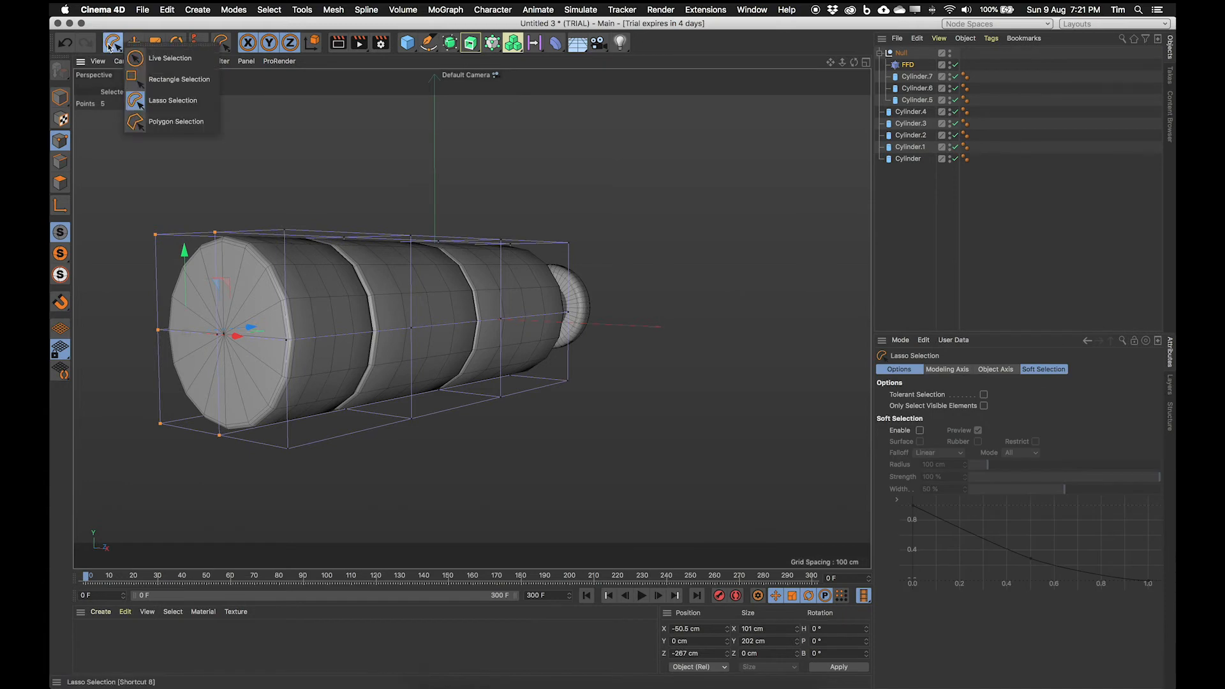
{"action": "left_click", "coordinate": [164, 100]}
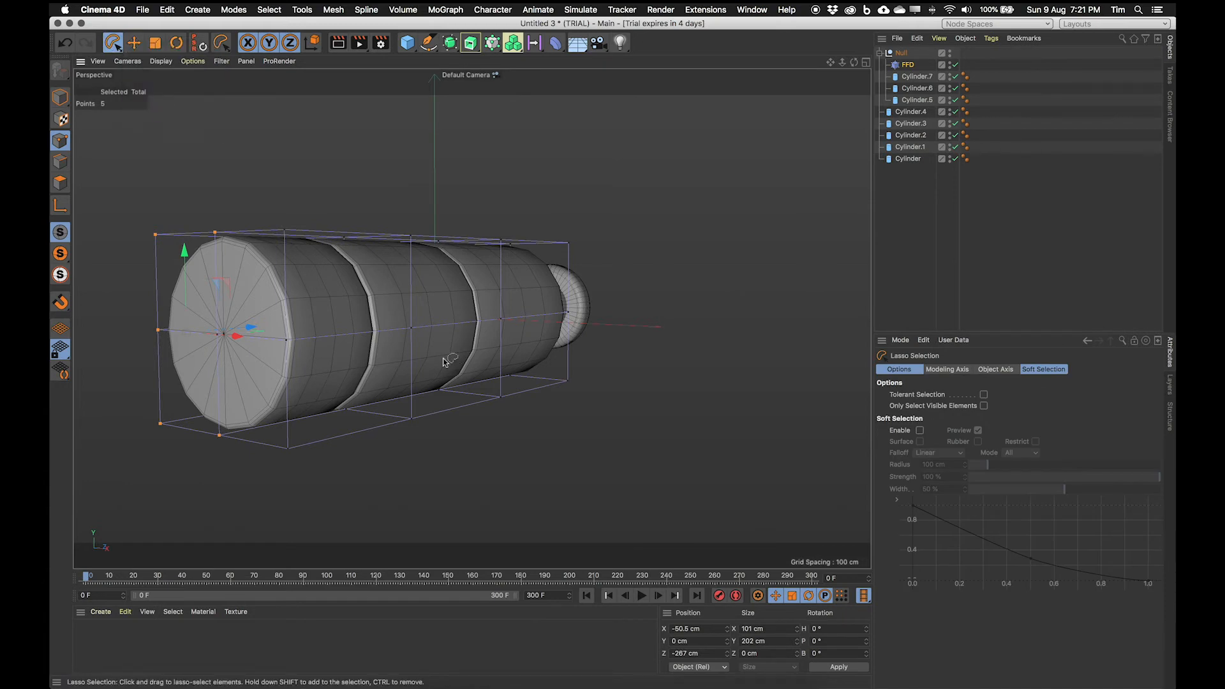
{"action": "left_click_drag", "start_coordinate": [391, 372], "coordinate": [319, 339], "text": "alt"}
{"action": "mouse_move", "coordinate": [250, 218]}
{"action": "left_mouse_down"}
{"action": "mouse_move", "coordinate": [144, 477]}
{"action": "mouse_move", "coordinate": [293, 408]}
{"action": "mouse_move", "coordinate": [265, 220]}
{"action": "left_mouse_up"}
{"action": "left_click_drag", "start_coordinate": [245, 279], "coordinate": [344, 271], "text": "alt"}
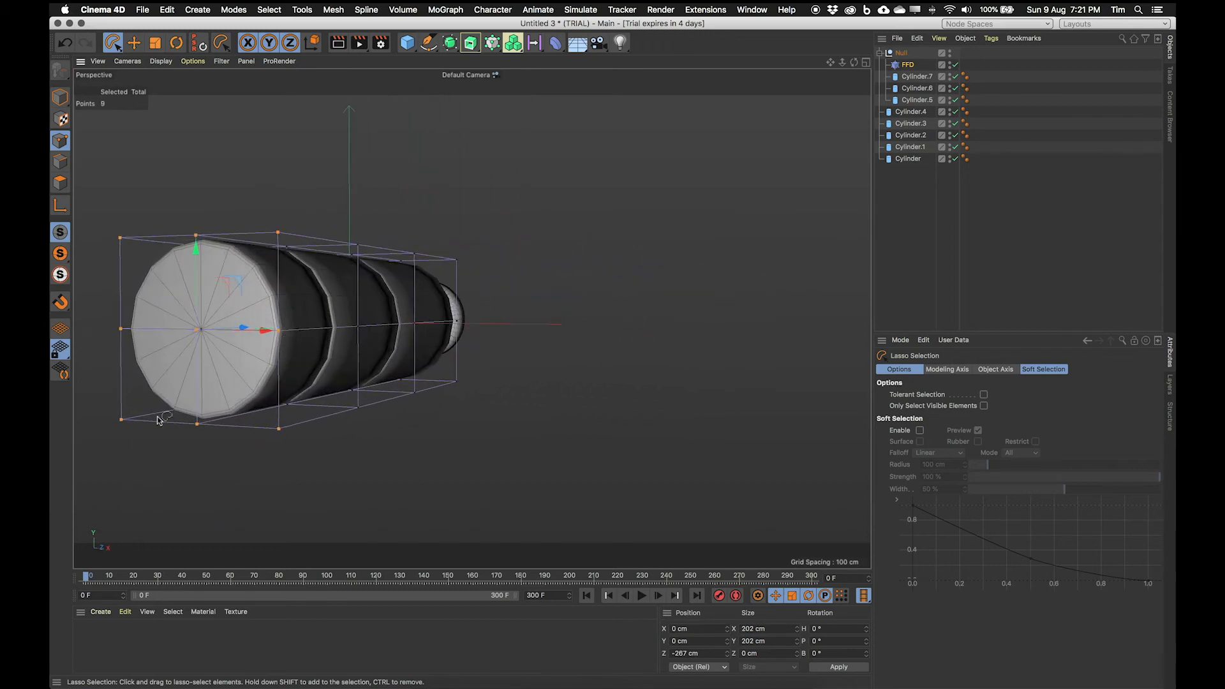
- Try lassoing the rear end's FFD points from an angled view
{"action": "mouse_move", "coordinate": [343, 343]}
{"action": "left_mouse_down", "text": "alt"}
{"action": "mouse_move", "coordinate": [376, 340]}
{"action": "mouse_move", "coordinate": [294, 345]}
{"action": "left_mouse_up", "text": "alt"}
{"action": "mouse_move", "coordinate": [185, 207]}
{"action": "left_mouse_down"}
{"action": "mouse_move", "coordinate": [108, 340]}
{"action": "mouse_move", "coordinate": [230, 491]}
{"action": "mouse_move", "coordinate": [273, 271]}
{"action": "left_mouse_up"}
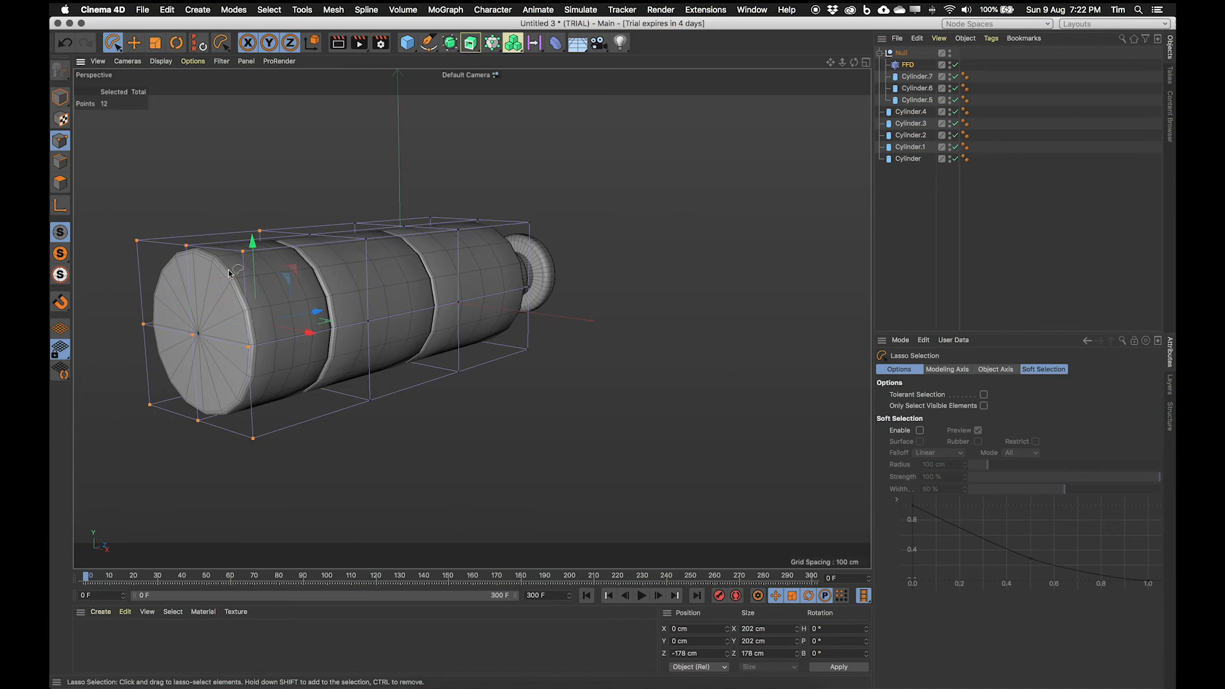
{"action": "left_click_drag", "start_coordinate": [167, 291], "coordinate": [411, 260], "text": "alt"}
{"action": "left_click_drag", "start_coordinate": [387, 351], "coordinate": [185, 348], "text": "alt"}
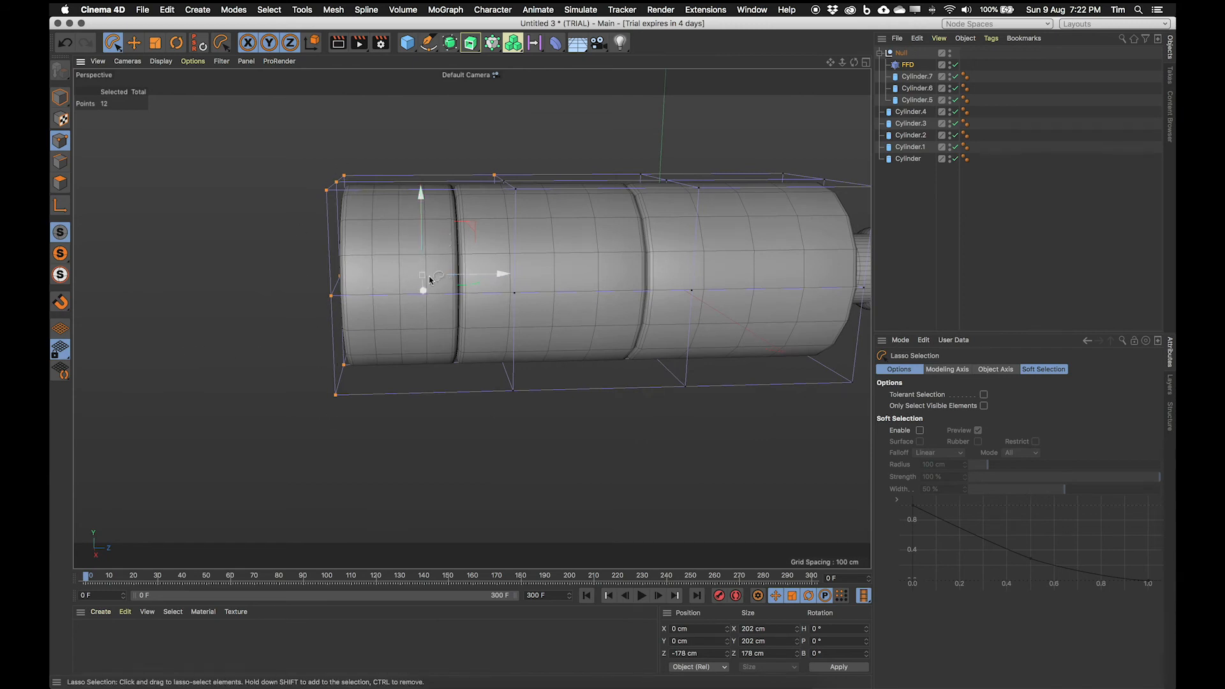
- Reselect only the nine rear end FFD points with the lasso from an edge-on side view
{"action": "left_click_drag", "start_coordinate": [418, 293], "coordinate": [421, 295], "text": "alt"}
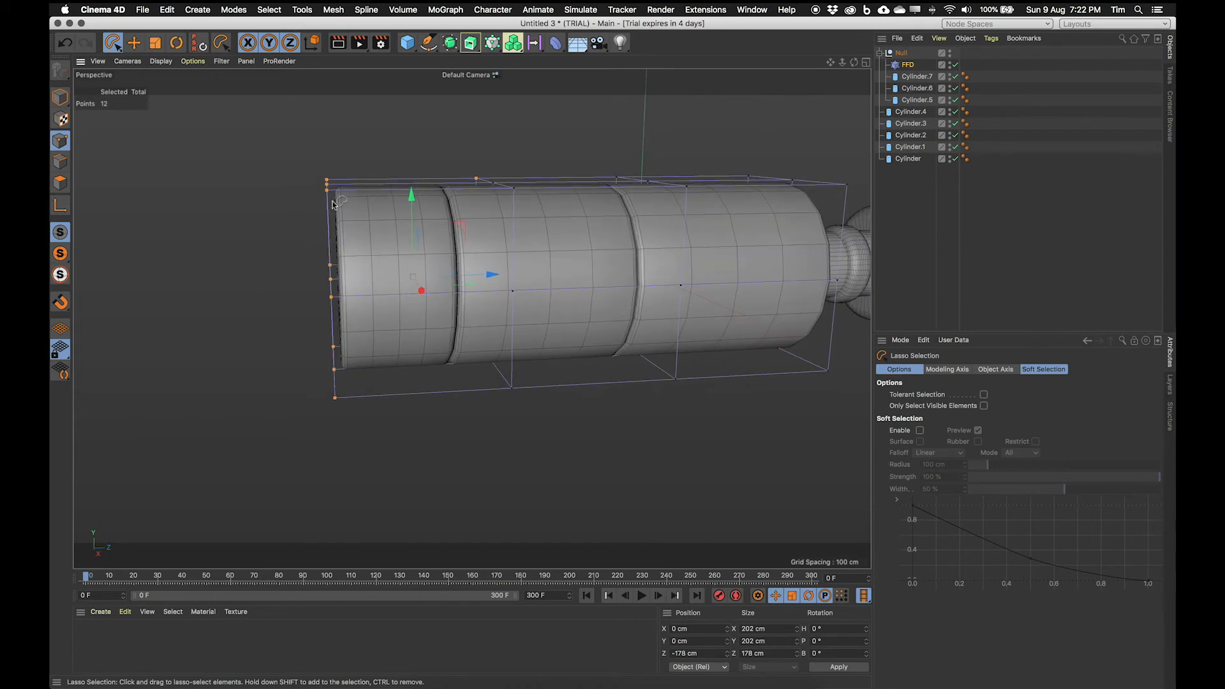
{"action": "left_click_drag", "start_coordinate": [381, 368], "coordinate": [449, 333], "text": "alt"}
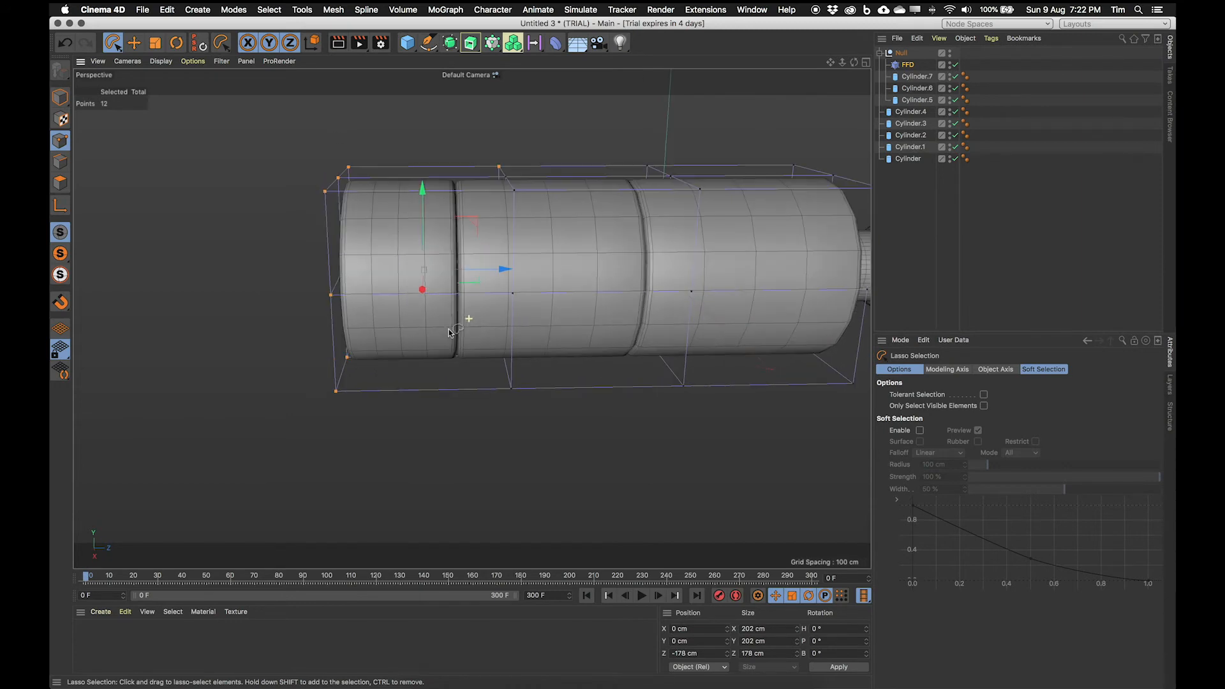
{"action": "left_click_drag", "start_coordinate": [359, 284], "coordinate": [405, 264], "text": "alt"}
{"action": "mouse_move", "coordinate": [324, 148]}
{"action": "left_mouse_down"}
{"action": "mouse_move", "coordinate": [216, 321]}
{"action": "mouse_move", "coordinate": [325, 457]}
{"action": "mouse_move", "coordinate": [347, 255]}
{"action": "mouse_move", "coordinate": [340, 137]}
{"action": "left_mouse_up"}
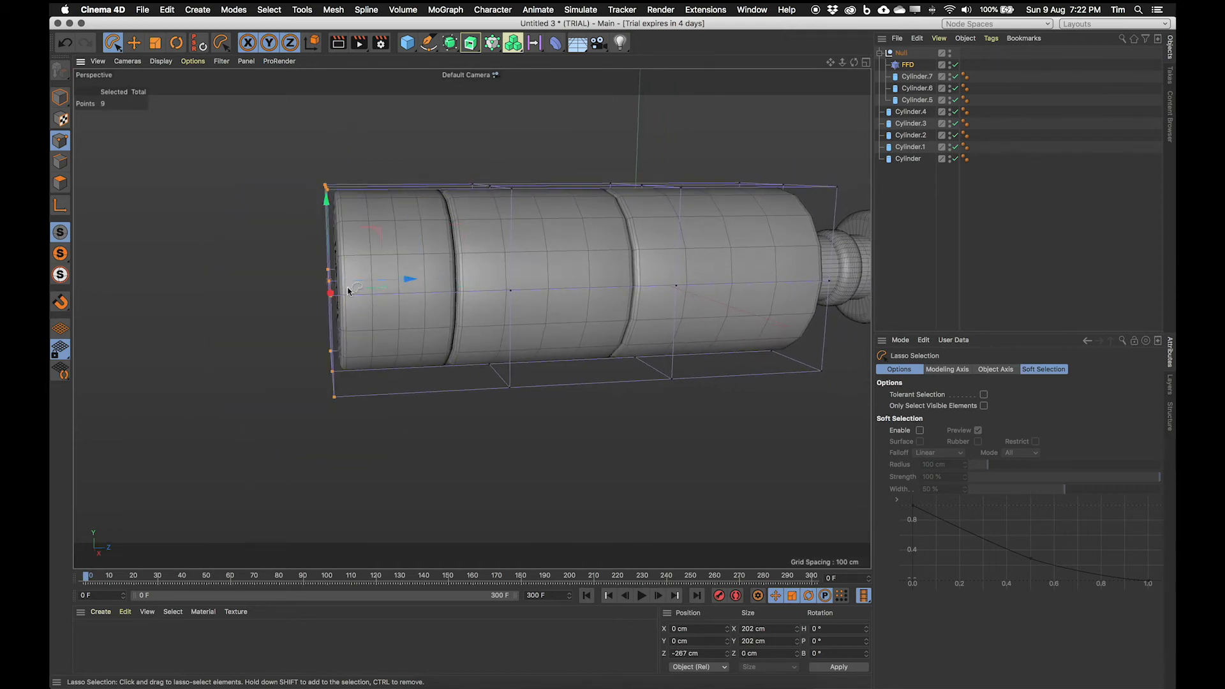
{"action": "left_click_drag", "start_coordinate": [325, 178], "coordinate": [362, 331], "text": "alt"}
{"action": "left_click_drag", "start_coordinate": [193, 394], "coordinate": [319, 368], "text": "alt"}
- Try scaling the nine selected rear FFD points and undo the scaling
{"action": "left_click", "coordinate": [155, 43]}
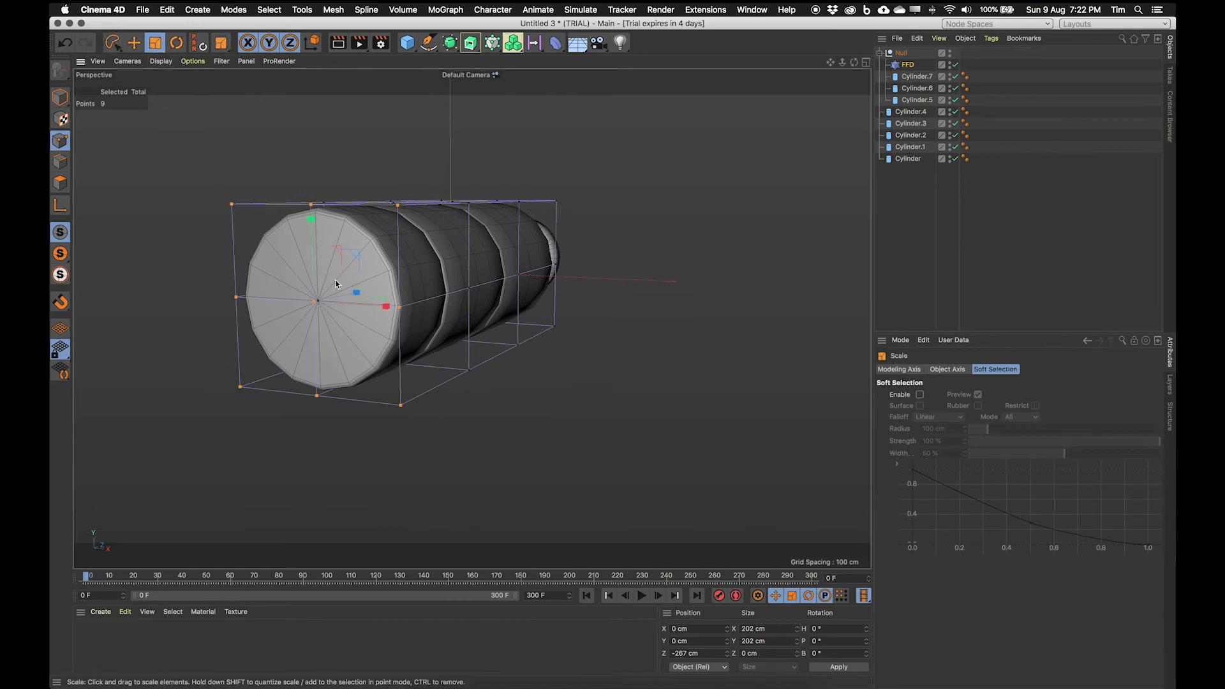
{"action": "left_click_drag", "start_coordinate": [333, 285], "coordinate": [331, 323]}
{"action": "key", "text": "super+z"}
{"action": "key", "text": "super+z"}
{"action": "key", "text": "super+z"}
{"action": "key", "text": "super+z"}
{"action": "left_click_drag", "start_coordinate": [336, 283], "coordinate": [159, 363]}
{"action": "key", "text": "super+z"}
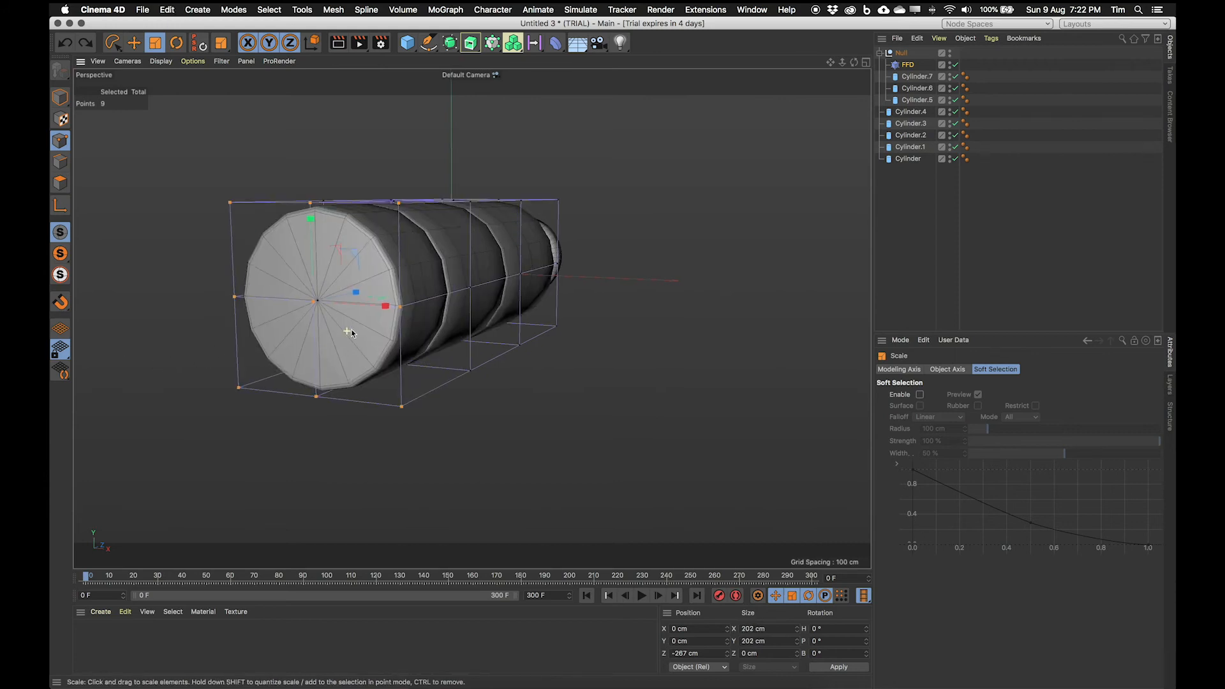
- Scale the nine selected rear FFD points down to about 26 cm to match the narrow tail in the reference image
{"action": "middle_click_drag", "start_coordinate": [357, 326], "coordinate": [465, 322], "text": "alt"}
{"action": "right_click_drag", "start_coordinate": [472, 319], "coordinate": [536, 321], "text": "alt"}
{"action": "middle_click_drag", "start_coordinate": [536, 322], "coordinate": [537, 320], "text": "alt"}
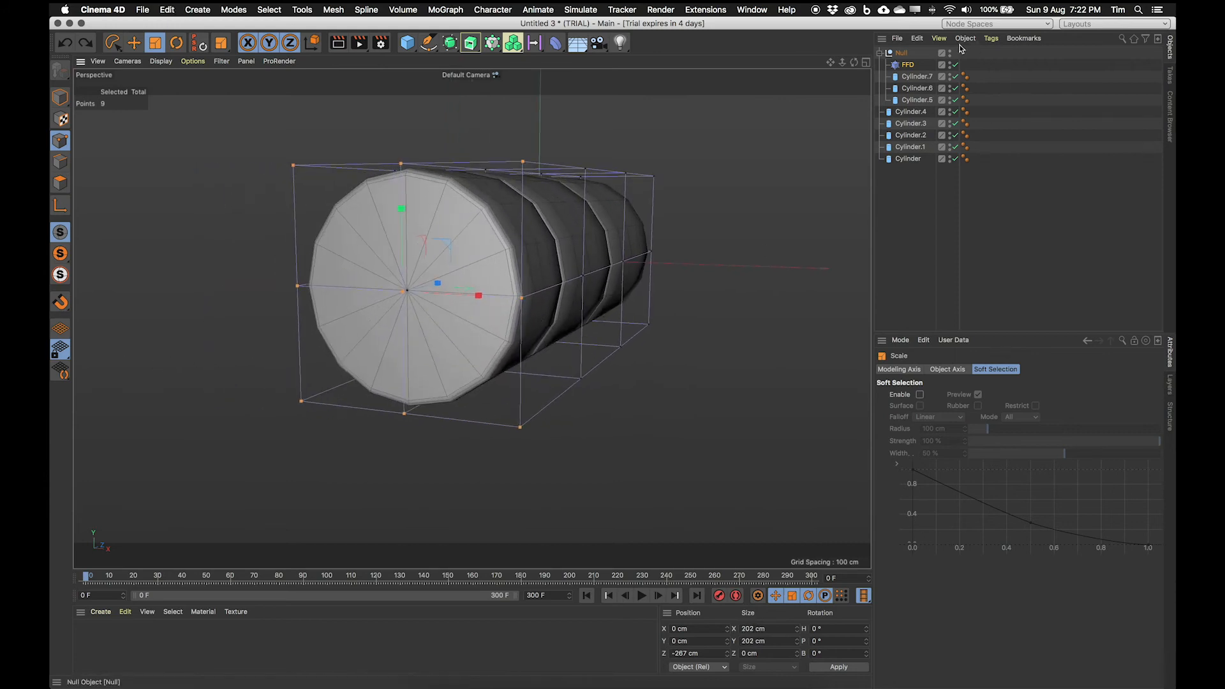
{"action": "middle_click", "coordinate": [486, 272]}
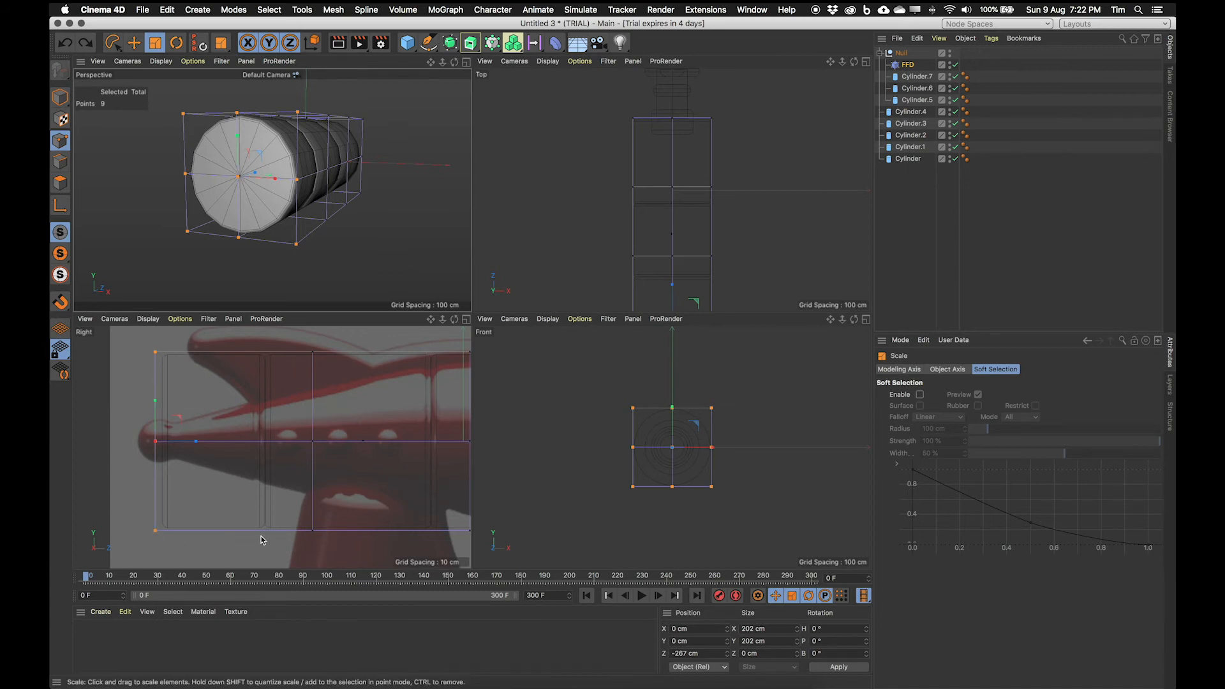
{"action": "left_click_drag", "start_coordinate": [251, 168], "coordinate": [434, 165]}
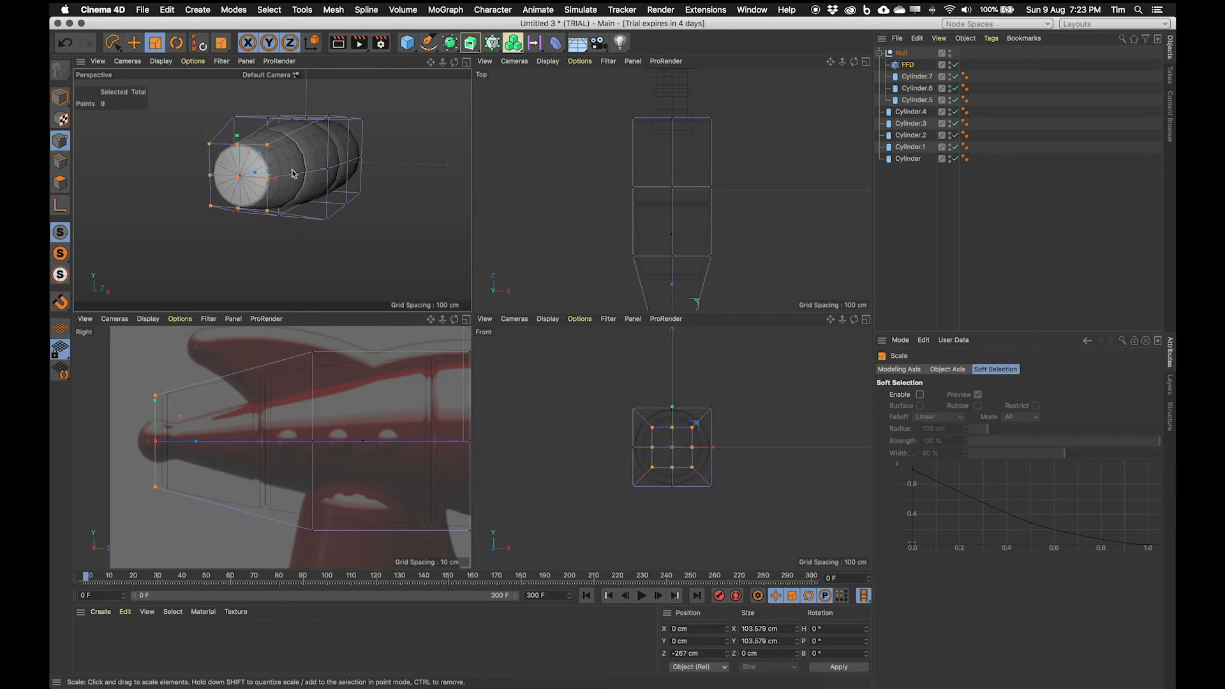
{"action": "left_click_drag", "start_coordinate": [255, 168], "coordinate": [145, 223]}
{"action": "right_click_drag", "start_coordinate": [250, 421], "coordinate": [327, 406], "text": "alt"}
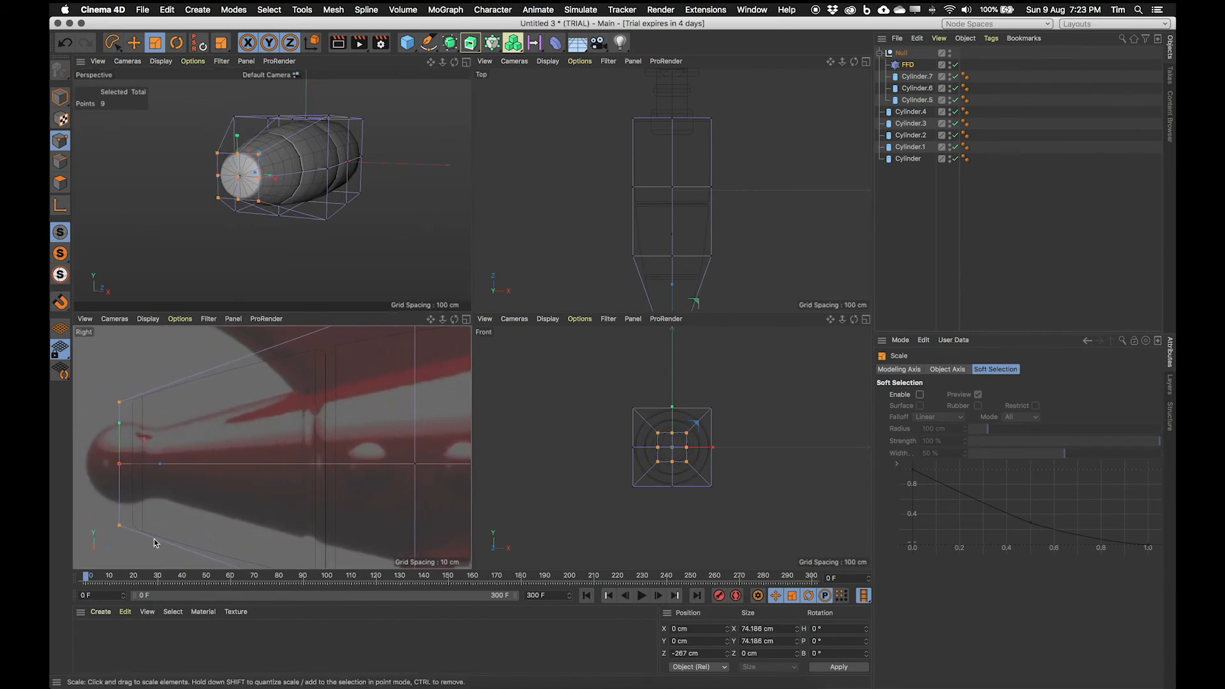
{"action": "left_click_drag", "start_coordinate": [261, 175], "coordinate": [86, 203]}
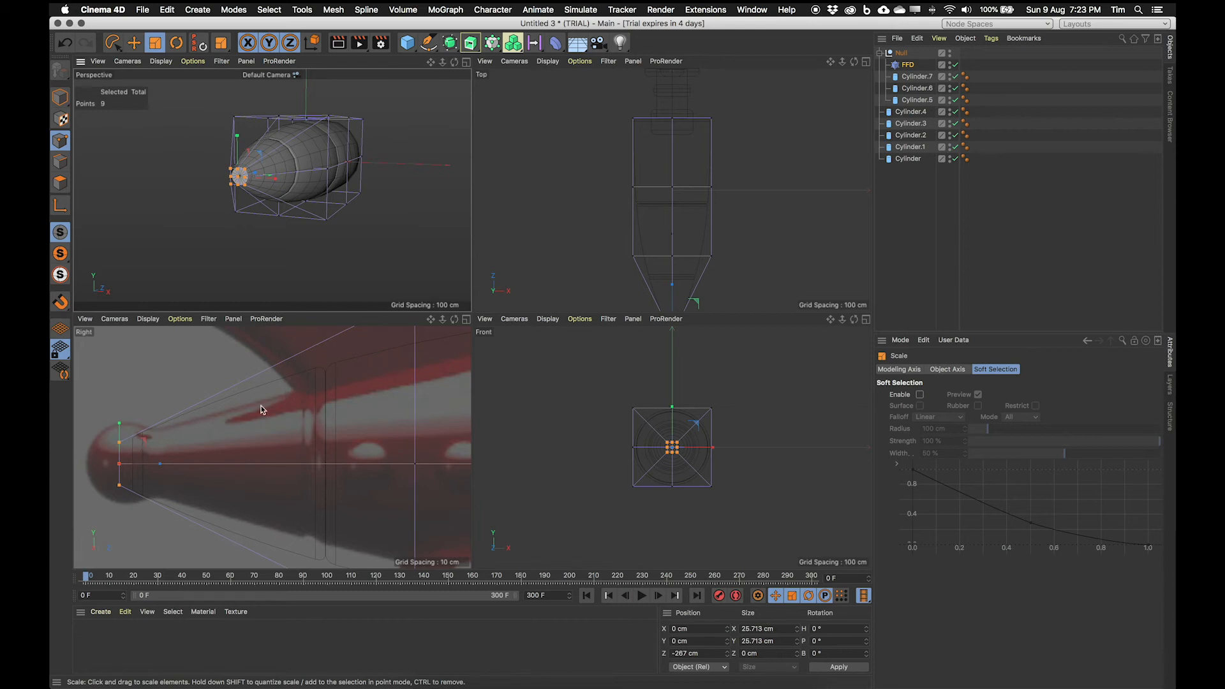
- Select the nine FFD points of the second cross-section from the tail with Lasso Selection in an edge-on side view
{"action": "left_click_drag", "start_coordinate": [305, 253], "coordinate": [302, 159], "text": "alt"}
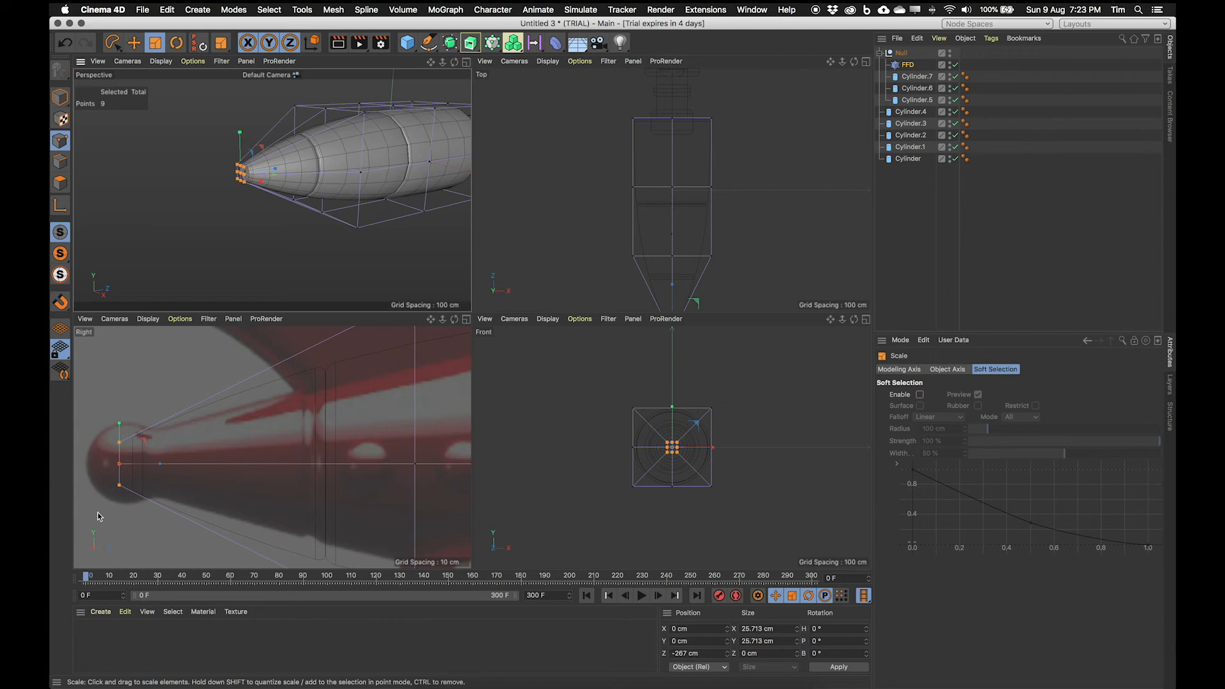
{"action": "left_click_drag", "start_coordinate": [320, 198], "coordinate": [234, 171], "text": "alt"}
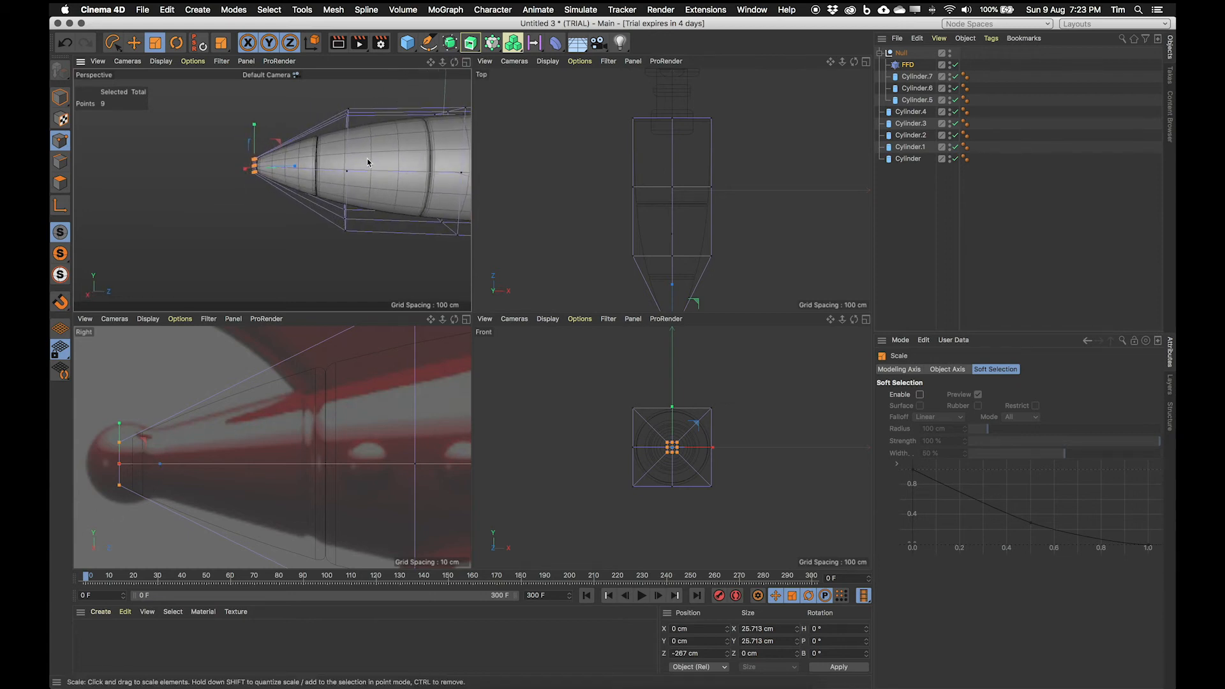
{"action": "left_click_drag", "start_coordinate": [343, 162], "coordinate": [289, 149], "text": "alt"}
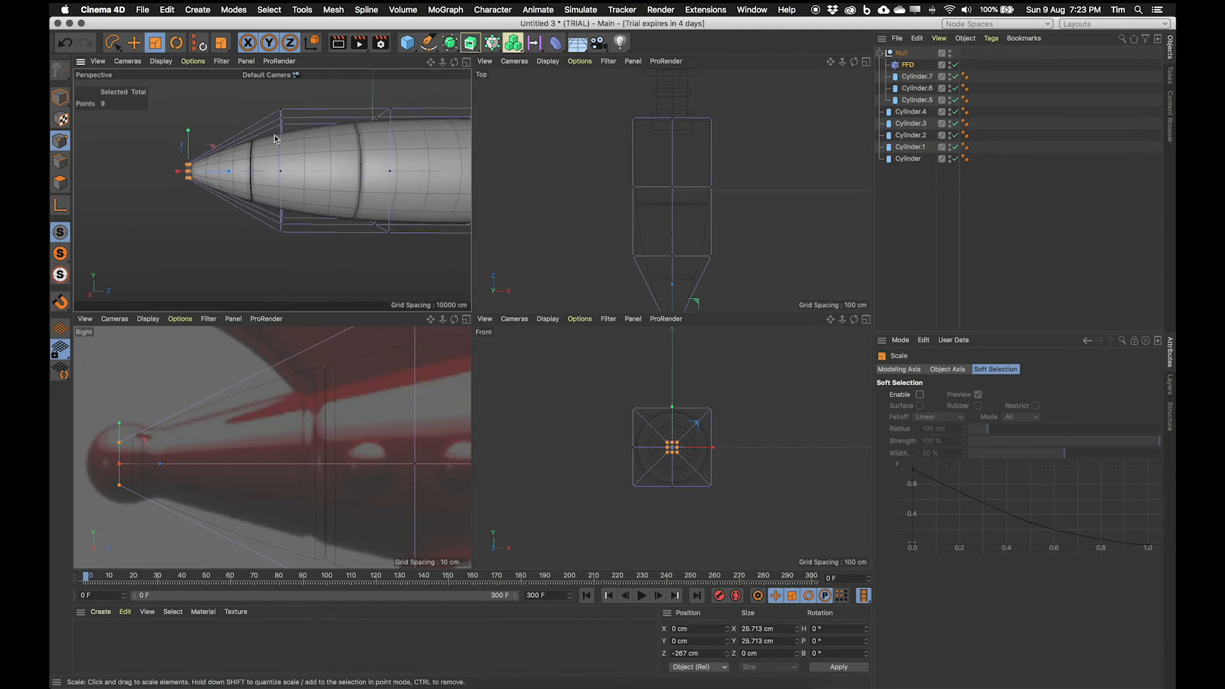
{"action": "left_click", "coordinate": [112, 42]}
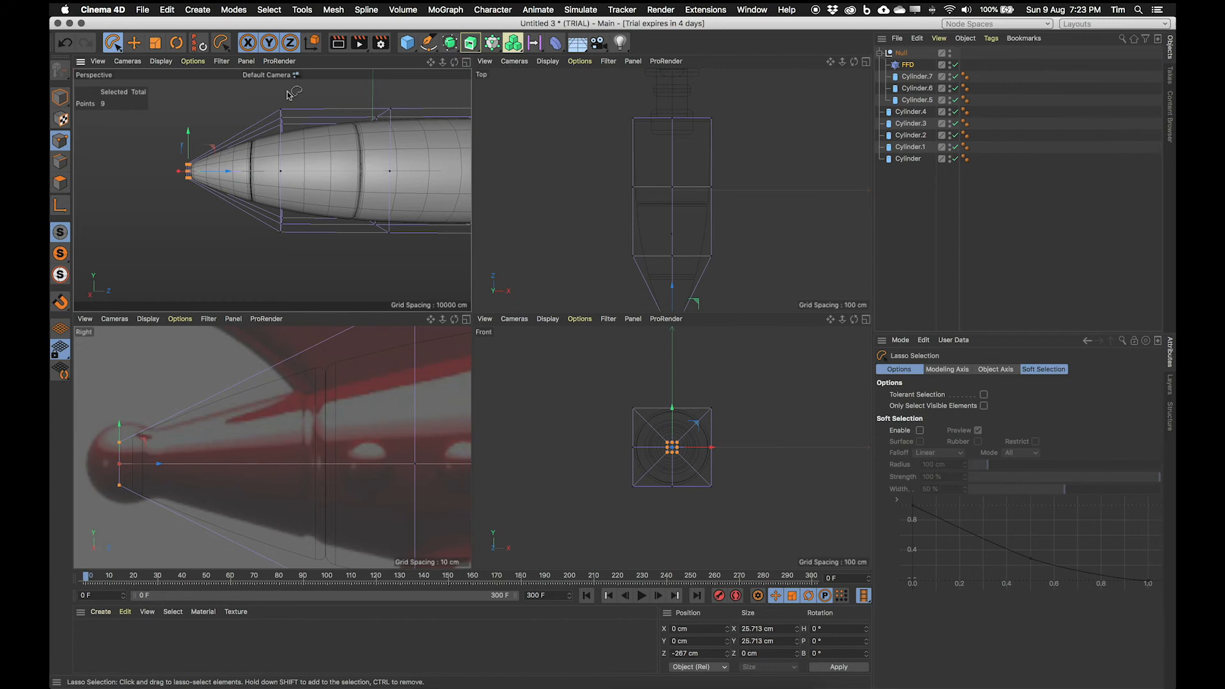
{"action": "mouse_move", "coordinate": [264, 102]}
{"action": "left_mouse_down"}
{"action": "mouse_move", "coordinate": [255, 259]}
{"action": "mouse_move", "coordinate": [301, 192]}
{"action": "mouse_move", "coordinate": [309, 105]}
{"action": "left_mouse_up"}
- Scale the second cross-section's FFD points down to about 154 cm to follow the gun outline in the reference image
{"action": "left_click_drag", "start_coordinate": [308, 171], "coordinate": [204, 153], "text": "alt"}
{"action": "key", "text": "t"}
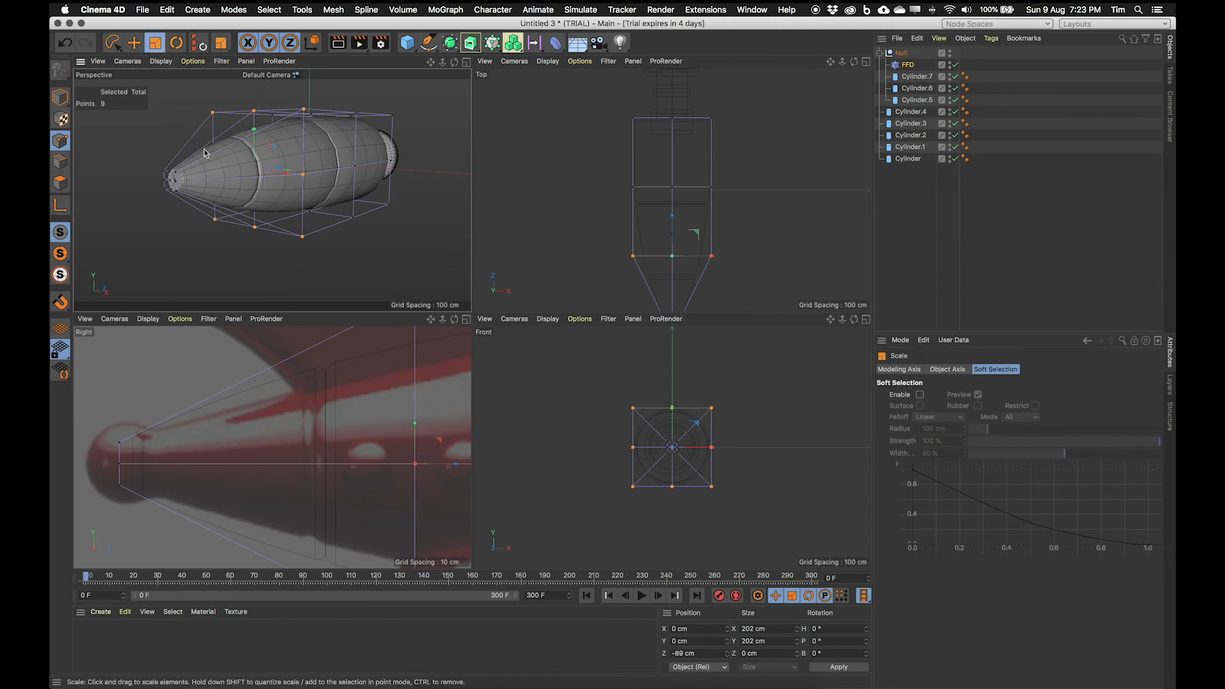
{"action": "scroll", "coordinate": [389, 379], "scroll_direction": "down", "scroll_amount": 5}
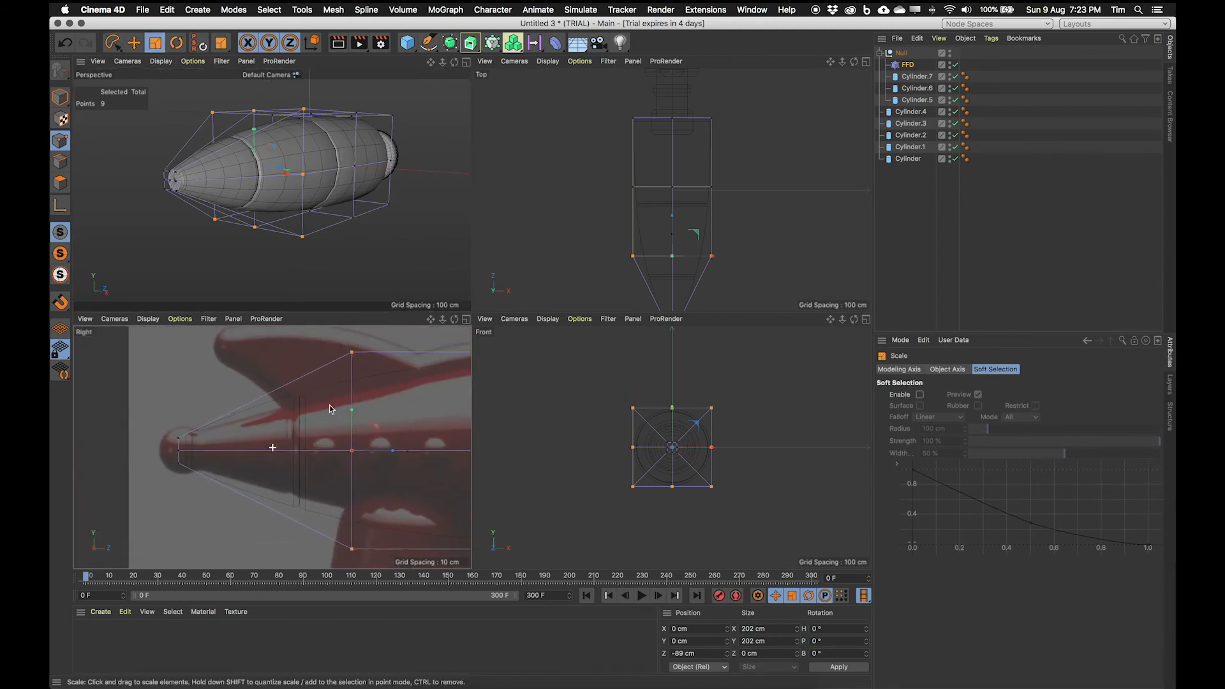
{"action": "left_click_drag", "start_coordinate": [263, 159], "coordinate": [166, 187]}
{"action": "scroll", "coordinate": [331, 402], "scroll_direction": "up", "scroll_amount": 3}
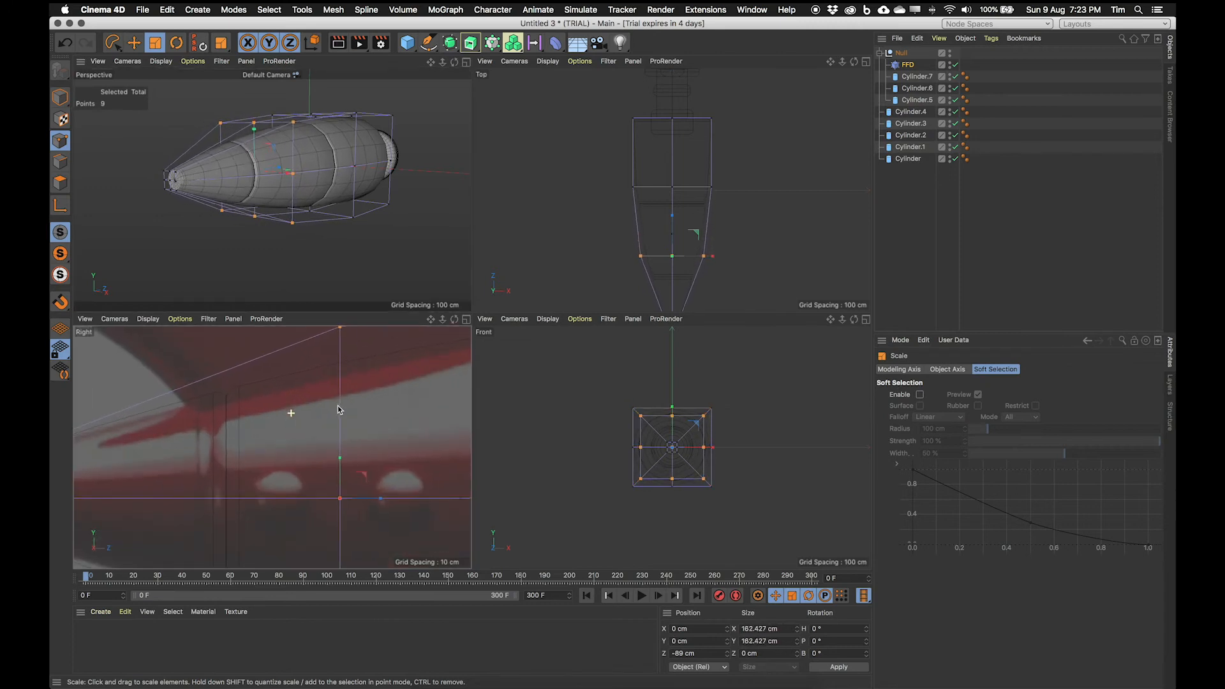
{"action": "scroll", "coordinate": [345, 390], "scroll_direction": "down", "scroll_amount": 3}
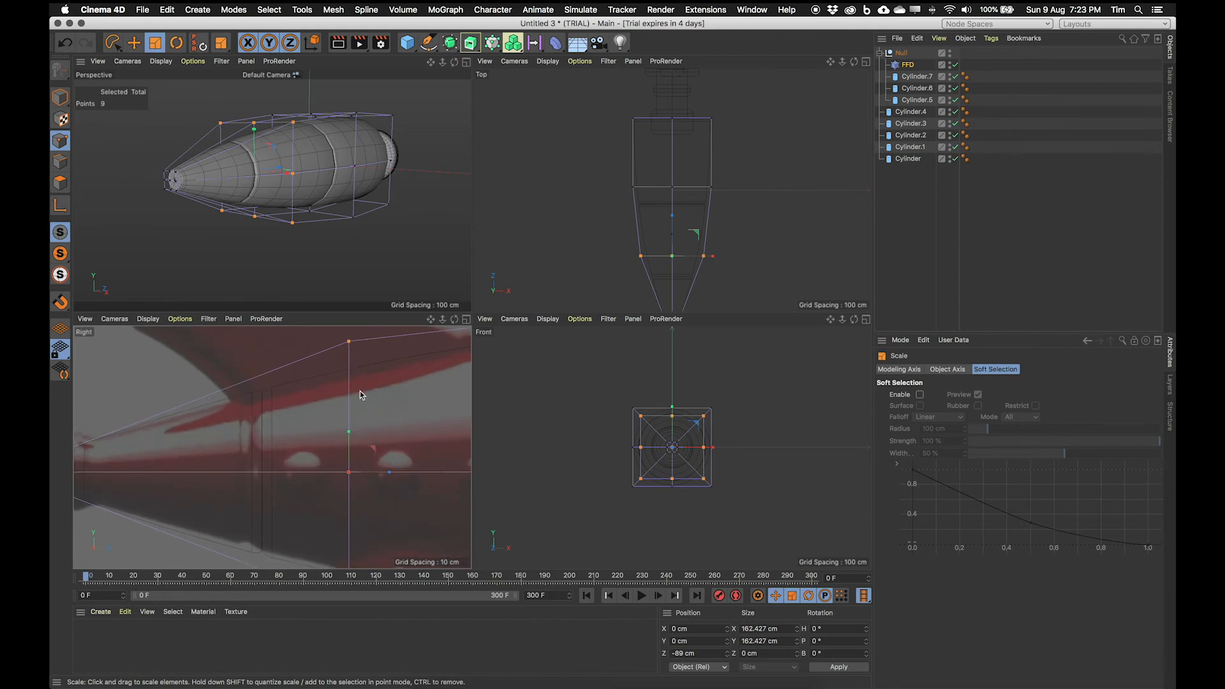
{"action": "middle_click_drag", "start_coordinate": [356, 394], "coordinate": [355, 381]}
{"action": "left_click_drag", "start_coordinate": [263, 166], "coordinate": [242, 170]}
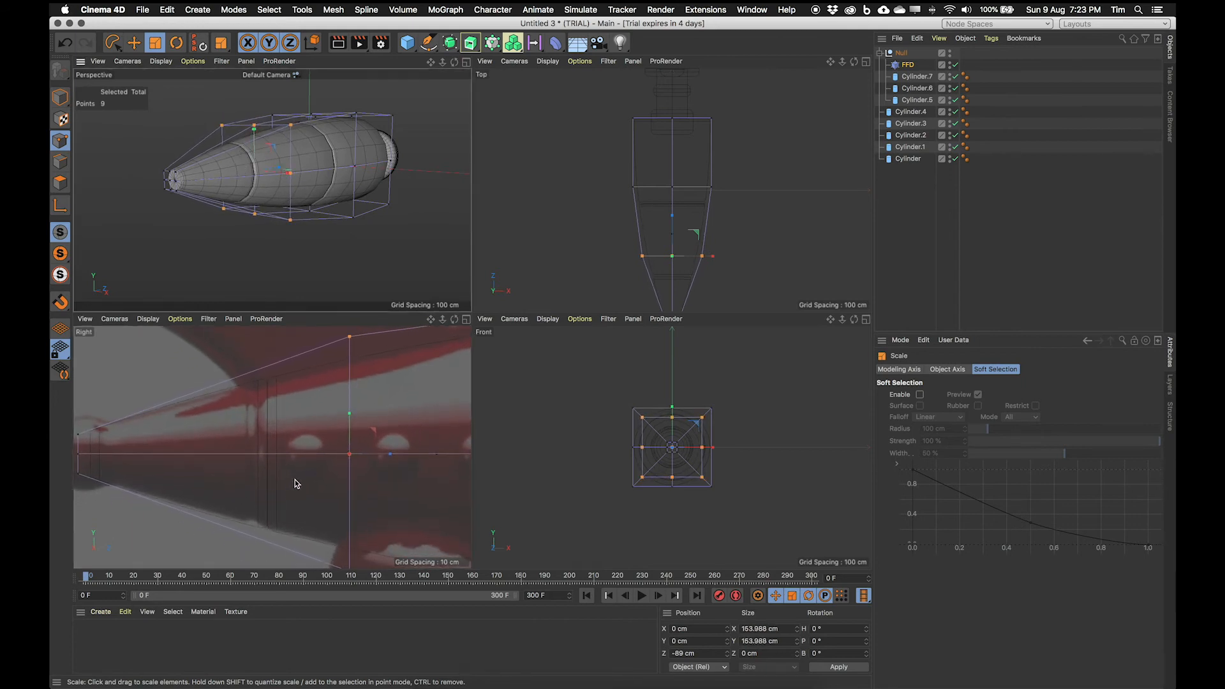
- Lasso the nine FFD points of the third cross-section from the tail and scale them down to about 197 cm
{"action": "left_click_drag", "start_coordinate": [353, 225], "coordinate": [201, 214], "text": "alt"}
{"action": "key", "text": "8"}
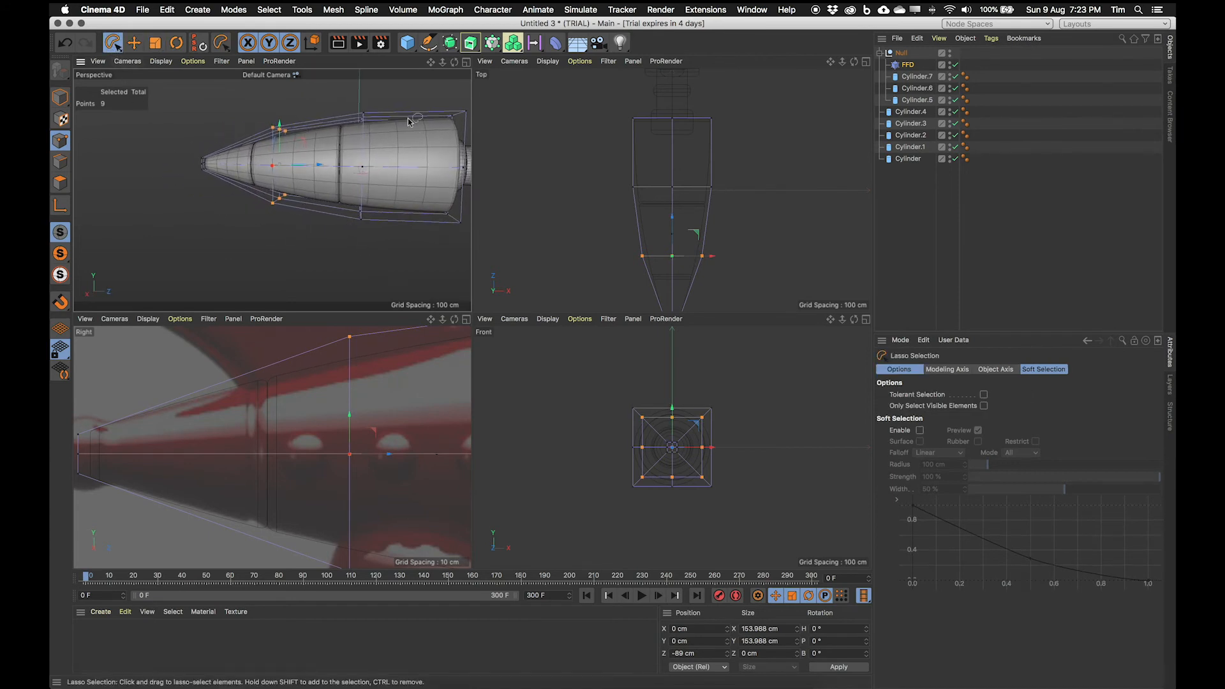
{"action": "mouse_move", "coordinate": [358, 100]}
{"action": "left_mouse_down"}
{"action": "mouse_move", "coordinate": [338, 264]}
{"action": "mouse_move", "coordinate": [399, 128]}
{"action": "mouse_move", "coordinate": [361, 102]}
{"action": "left_mouse_up"}
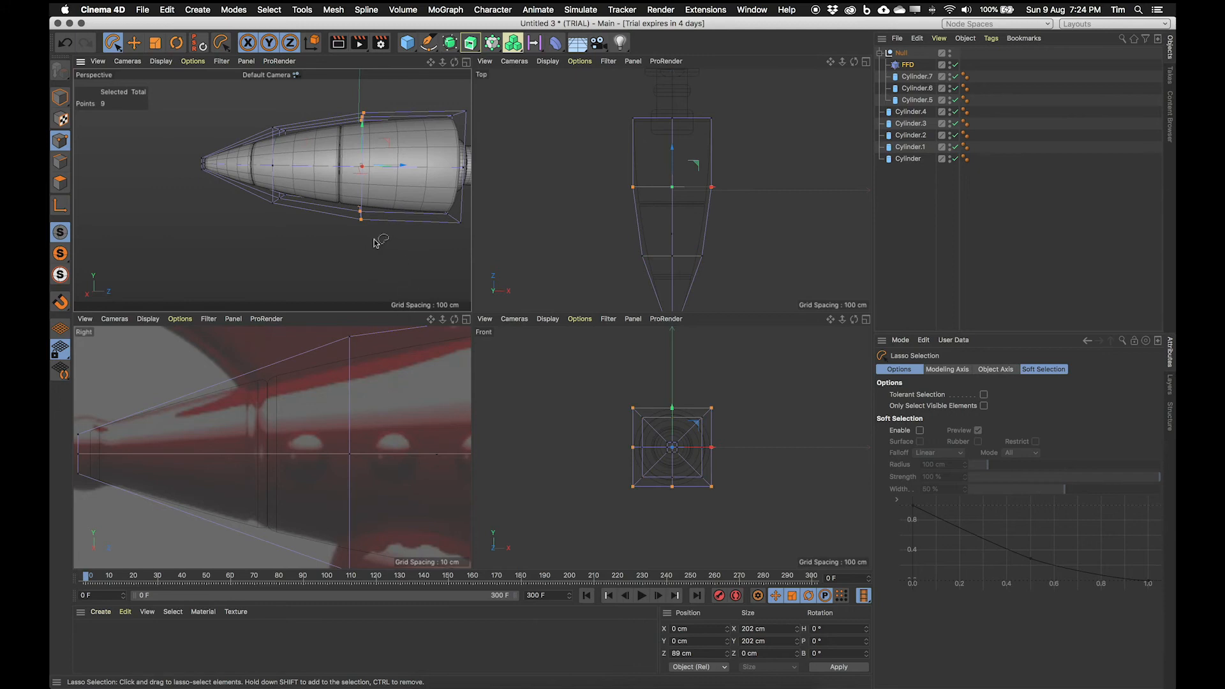
{"action": "scroll", "coordinate": [376, 412], "scroll_direction": "up", "scroll_amount": 4}
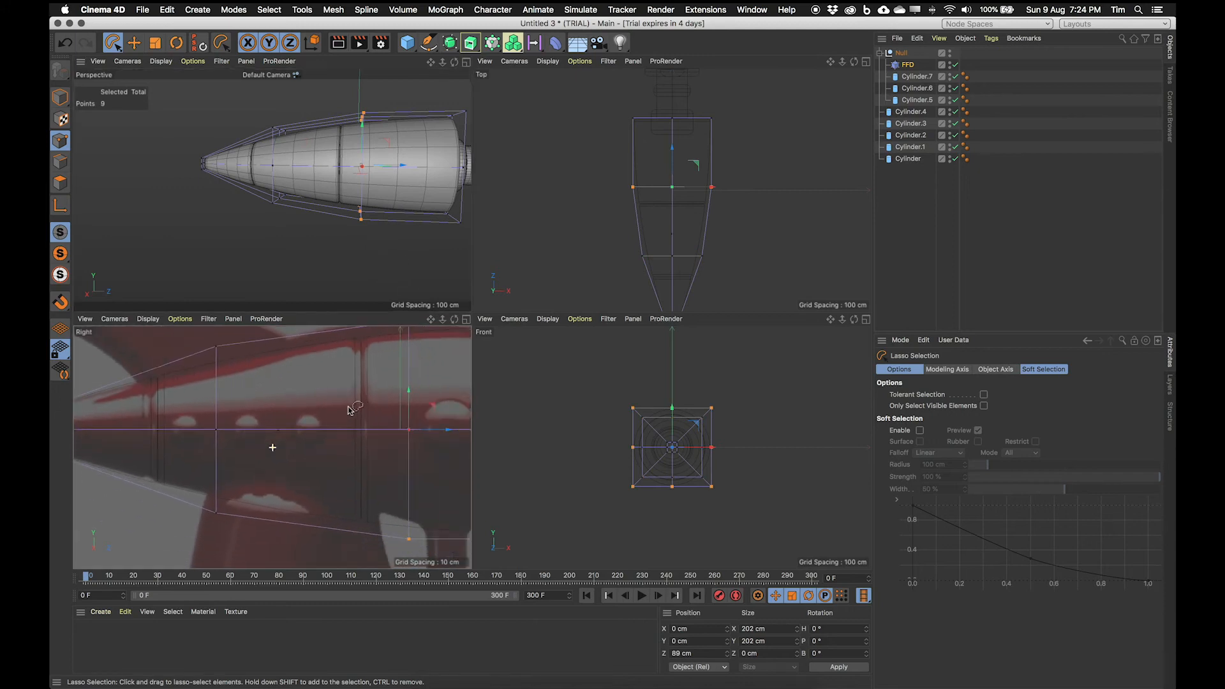
{"action": "scroll", "coordinate": [261, 416], "scroll_direction": "down", "scroll_amount": 2}
{"action": "mouse_move", "coordinate": [343, 208]}
{"action": "left_mouse_down", "text": "alt"}
{"action": "mouse_move", "coordinate": [327, 160]}
{"action": "mouse_move", "coordinate": [296, 167]}
{"action": "mouse_move", "coordinate": [324, 163]}
{"action": "left_mouse_up", "text": "alt"}
{"action": "key", "text": "t"}
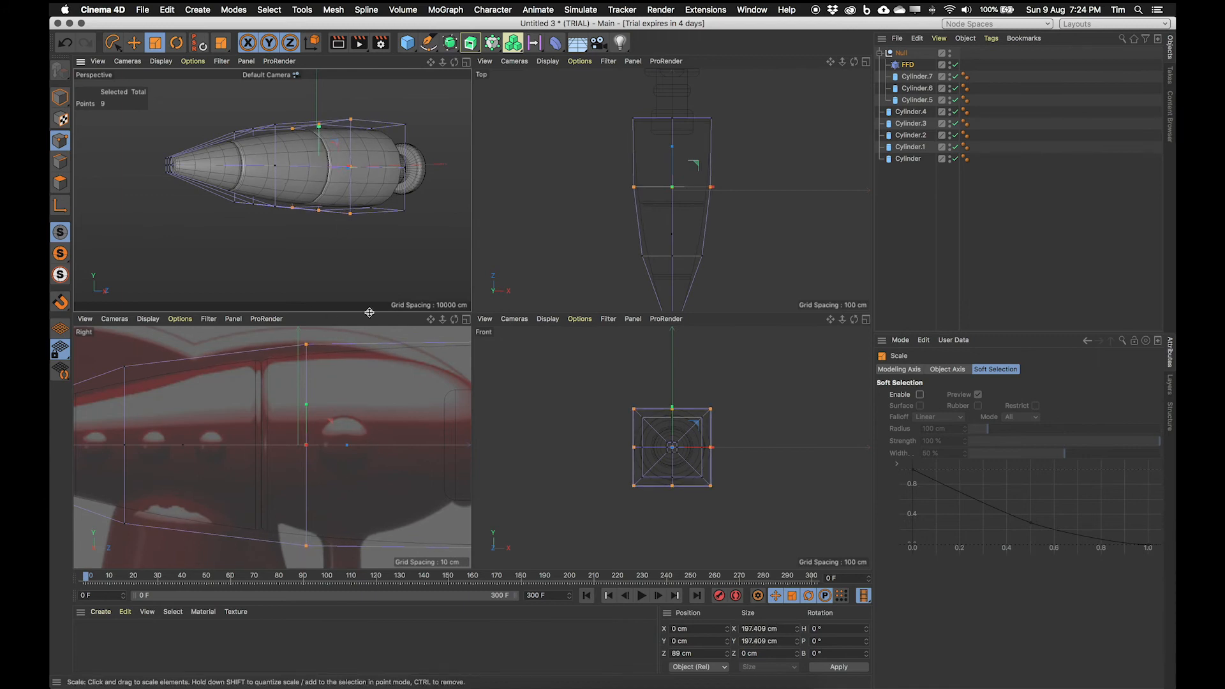
- Select the nine FFD points of the front end face, beside the barrel rings, with Lasso Selection
{"action": "left_click_drag", "start_coordinate": [394, 184], "coordinate": [252, 154], "text": "alt"}
{"action": "middle_click_drag", "start_coordinate": [395, 402], "coordinate": [257, 406], "text": "alt"}
{"action": "left_click_drag", "start_coordinate": [391, 226], "coordinate": [308, 190], "text": "alt"}
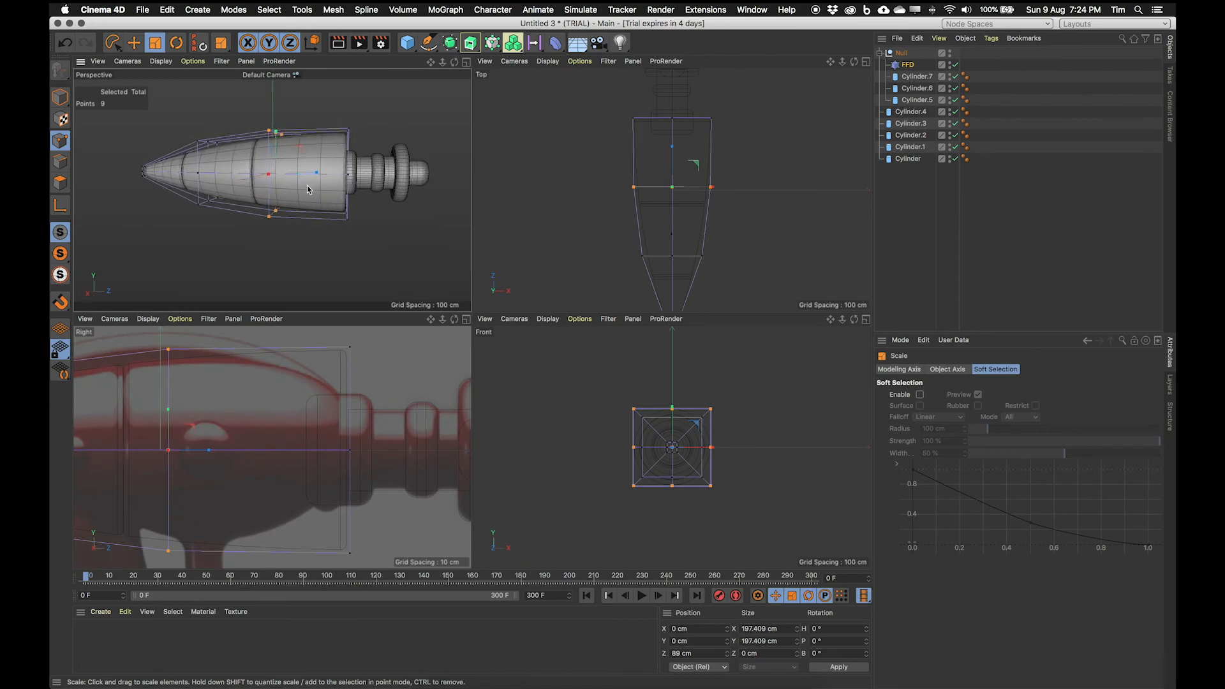
{"action": "left_click", "coordinate": [112, 42]}
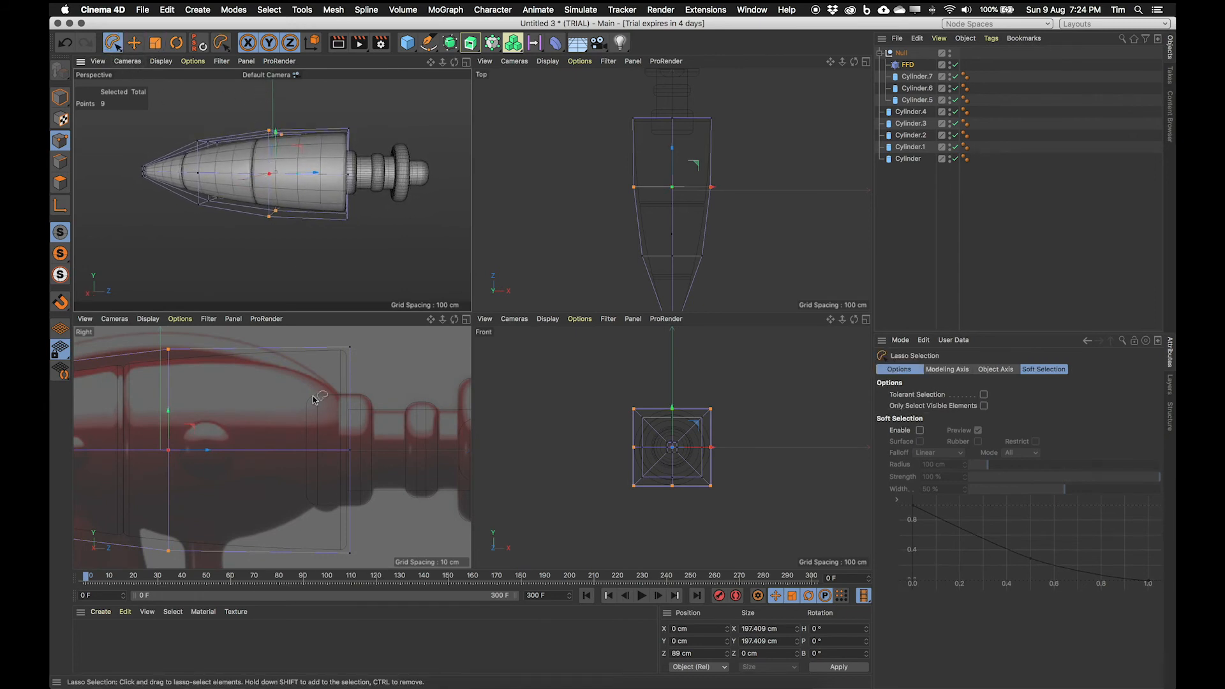
{"action": "mouse_move", "coordinate": [278, 127]}
{"action": "left_mouse_down", "text": "alt"}
{"action": "mouse_move", "coordinate": [328, 254]}
{"action": "mouse_move", "coordinate": [386, 266]}
{"action": "mouse_move", "coordinate": [414, 185]}
{"action": "mouse_move", "coordinate": [390, 206]}
{"action": "mouse_move", "coordinate": [415, 271]}
{"action": "left_mouse_up", "text": "alt"}
- Scale the front end face's FFD points down to about 102 cm so the body tapers towards the barrel rings
{"action": "left_click_drag", "start_coordinate": [386, 229], "coordinate": [385, 217], "text": "alt"}
{"action": "left_click", "coordinate": [155, 42]}
{"action": "left_click_drag", "start_coordinate": [347, 160], "coordinate": [139, 243]}
- Reselect the nine FFD points of the third cross-section, at the widest part of the body, with Lasso Selection
{"action": "scroll", "coordinate": [338, 481], "scroll_direction": "up", "scroll_amount": 10}
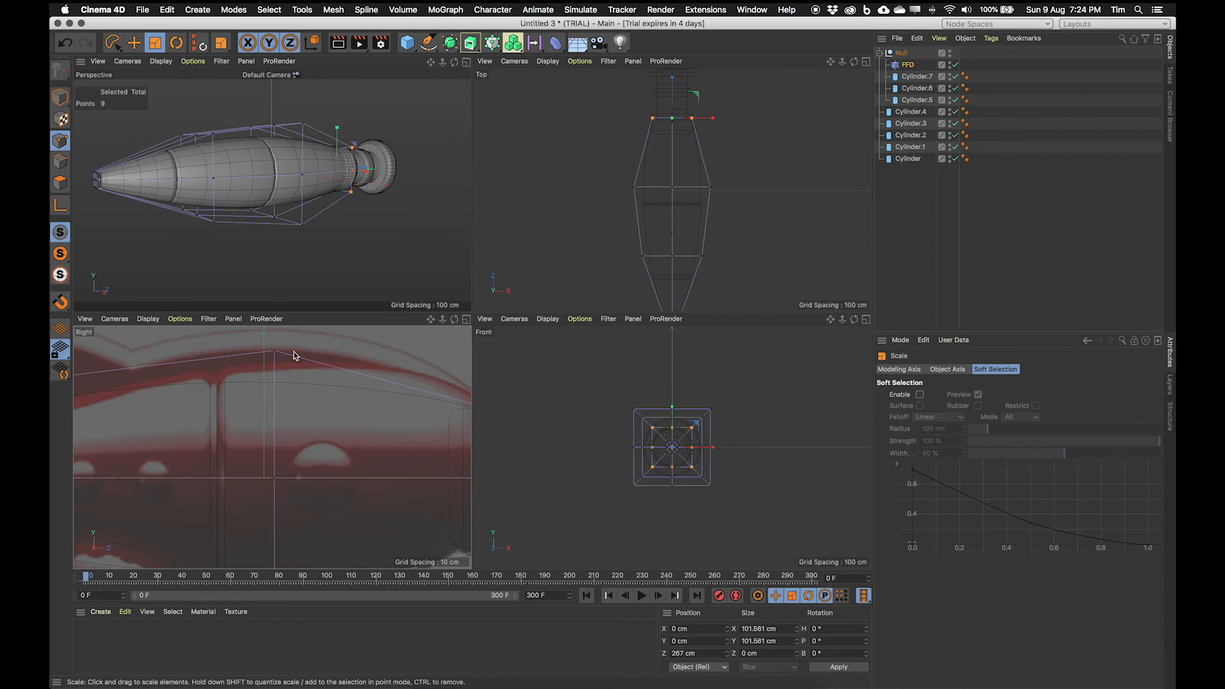
{"action": "scroll", "coordinate": [358, 470], "scroll_direction": "down", "scroll_amount": 3}
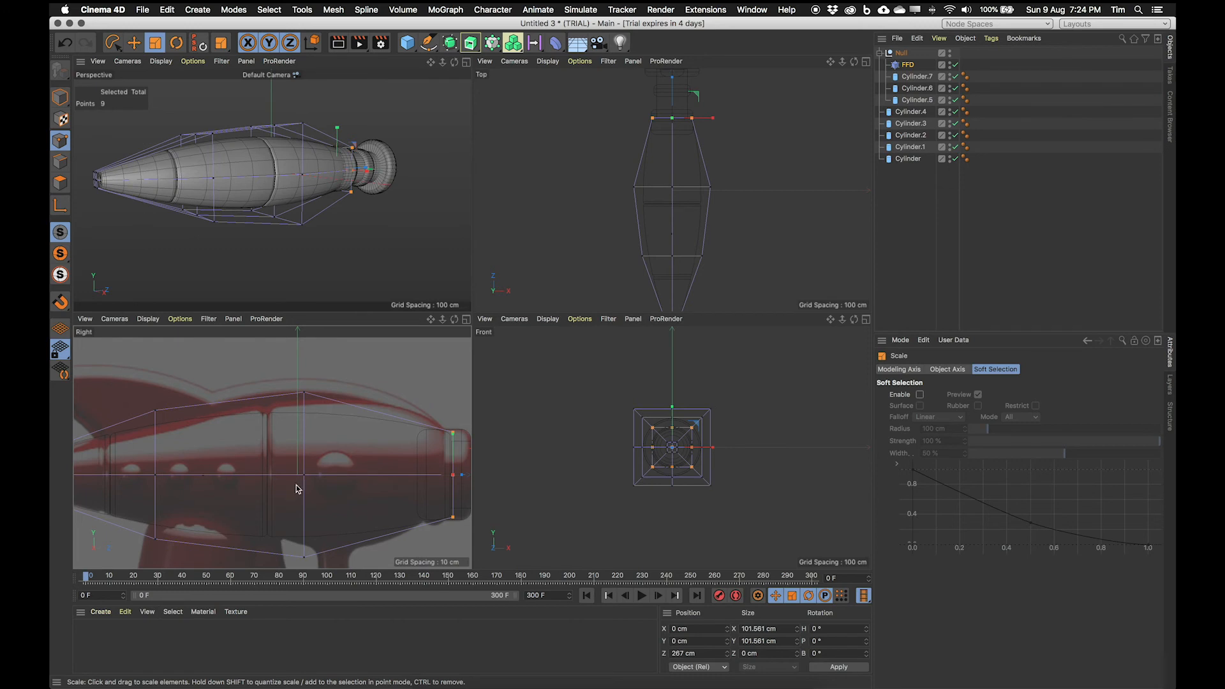
{"action": "left_click_drag", "start_coordinate": [320, 162], "coordinate": [268, 156], "text": "alt"}
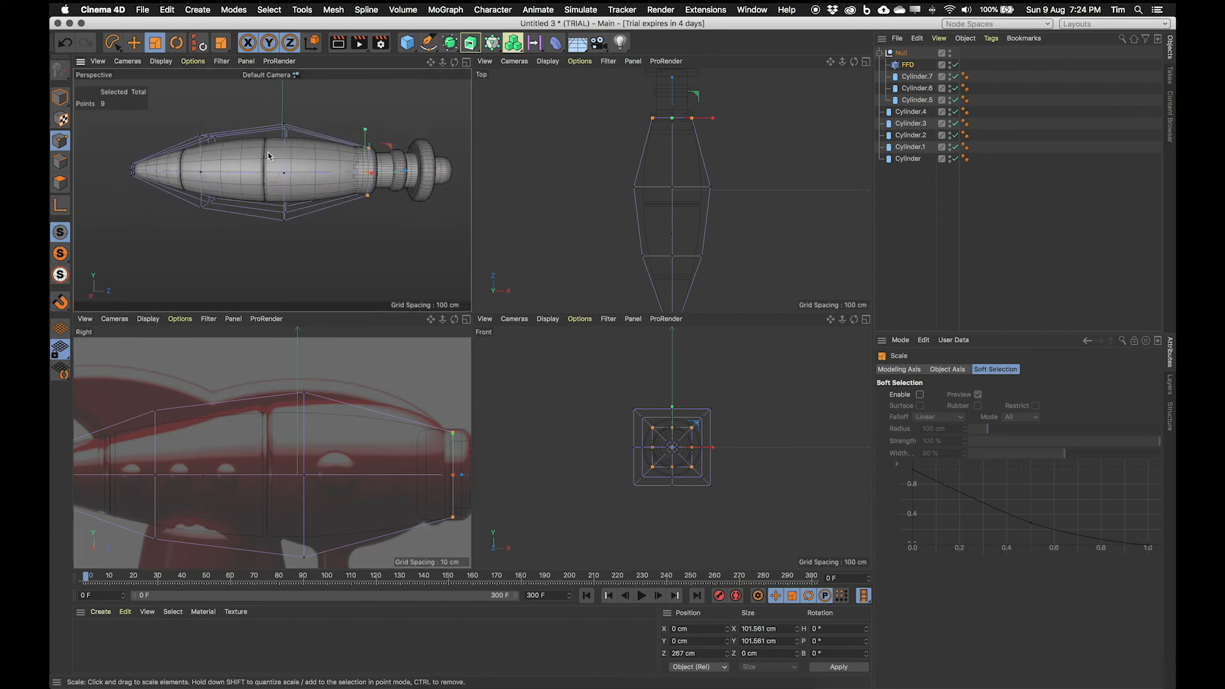
{"action": "left_click", "coordinate": [112, 43]}
{"action": "mouse_move", "coordinate": [305, 106]}
{"action": "left_mouse_down"}
{"action": "mouse_move", "coordinate": [262, 214]}
{"action": "mouse_move", "coordinate": [296, 254]}
{"action": "left_mouse_up"}
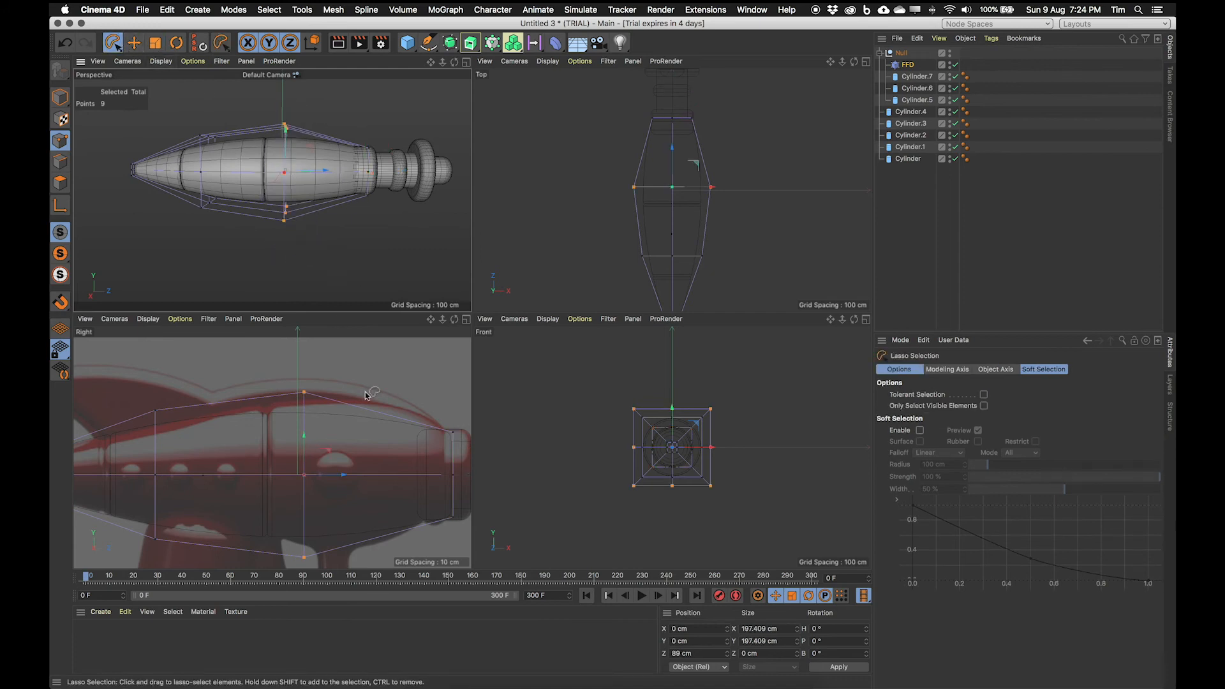
- Scale the third cross-section's FFD points up to about 360 cm so the body bulges out to the reference outline
{"action": "left_click_drag", "start_coordinate": [296, 195], "coordinate": [366, 185], "text": "alt"}
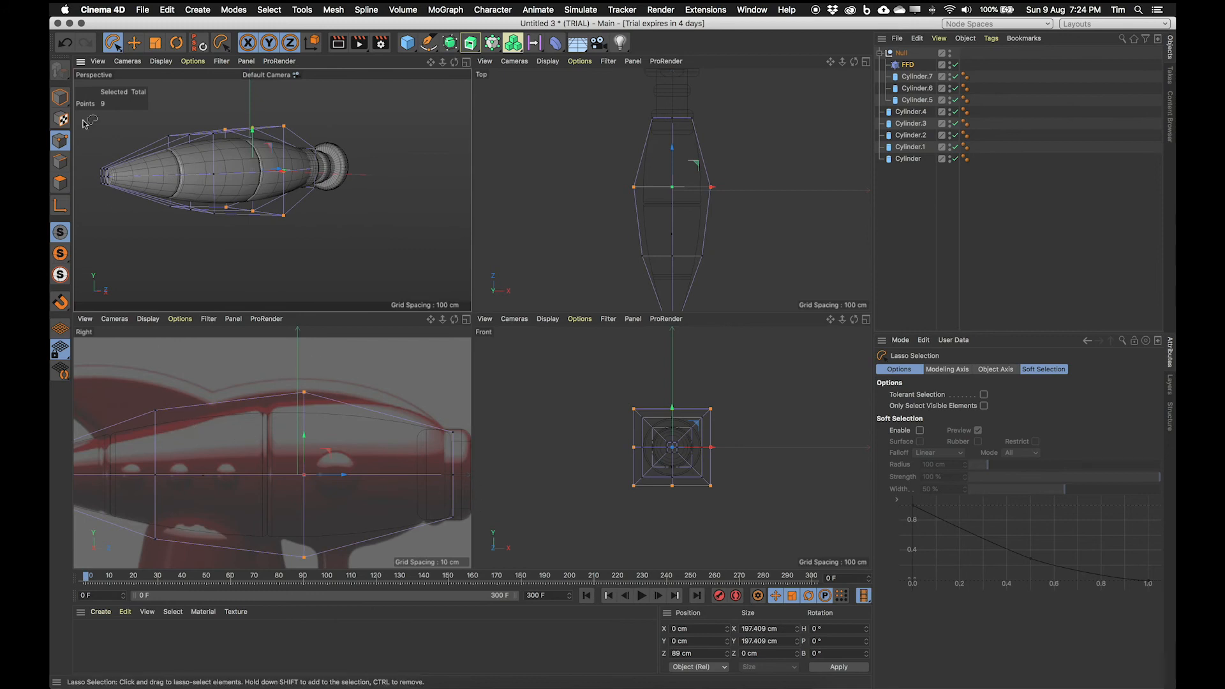
{"action": "left_click", "coordinate": [155, 42]}
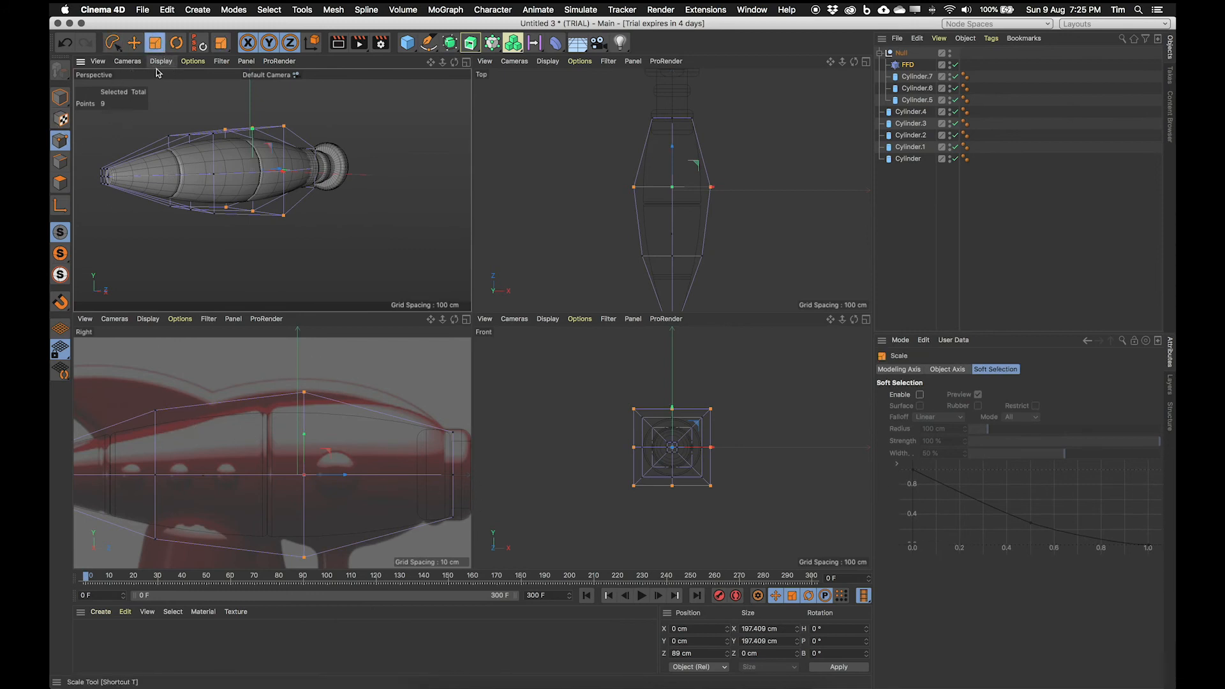
{"action": "mouse_move", "coordinate": [335, 201]}
{"action": "left_mouse_down"}
{"action": "mouse_move", "coordinate": [359, 118]}
{"action": "mouse_move", "coordinate": [428, 95]}
{"action": "mouse_move", "coordinate": [285, 202]}
{"action": "mouse_move", "coordinate": [251, 204]}
{"action": "mouse_move", "coordinate": [320, 214]}
{"action": "left_mouse_up"}
{"action": "left_click_drag", "start_coordinate": [239, 202], "coordinate": [343, 203], "text": "alt"}
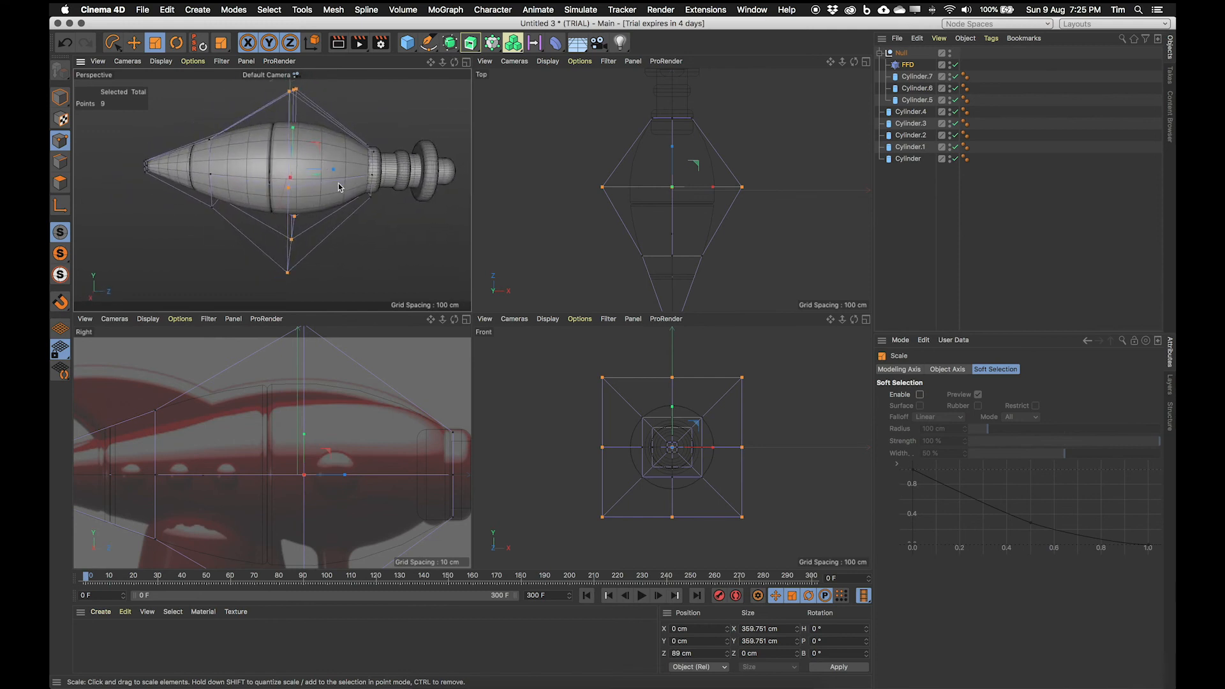
{"action": "left_click_drag", "start_coordinate": [286, 239], "coordinate": [348, 222], "text": "alt"}
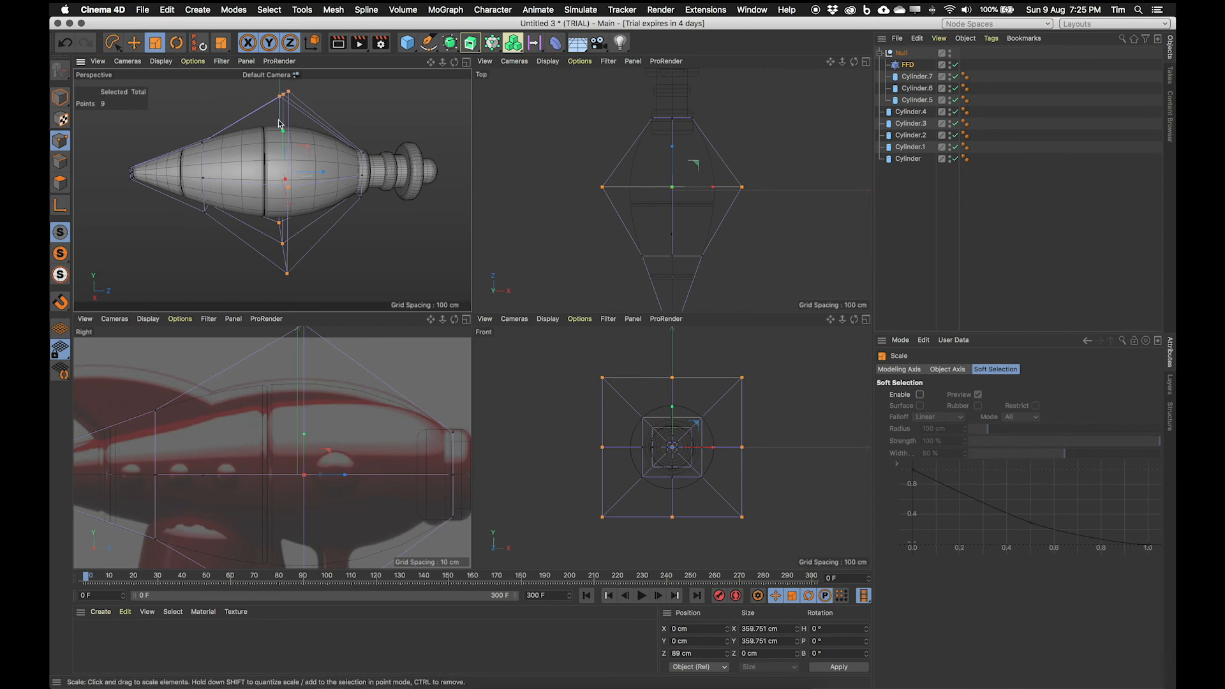
- Return to Model mode and examine the deformed body from several angles in a maximised perspective view
{"action": "left_click", "coordinate": [60, 97]}
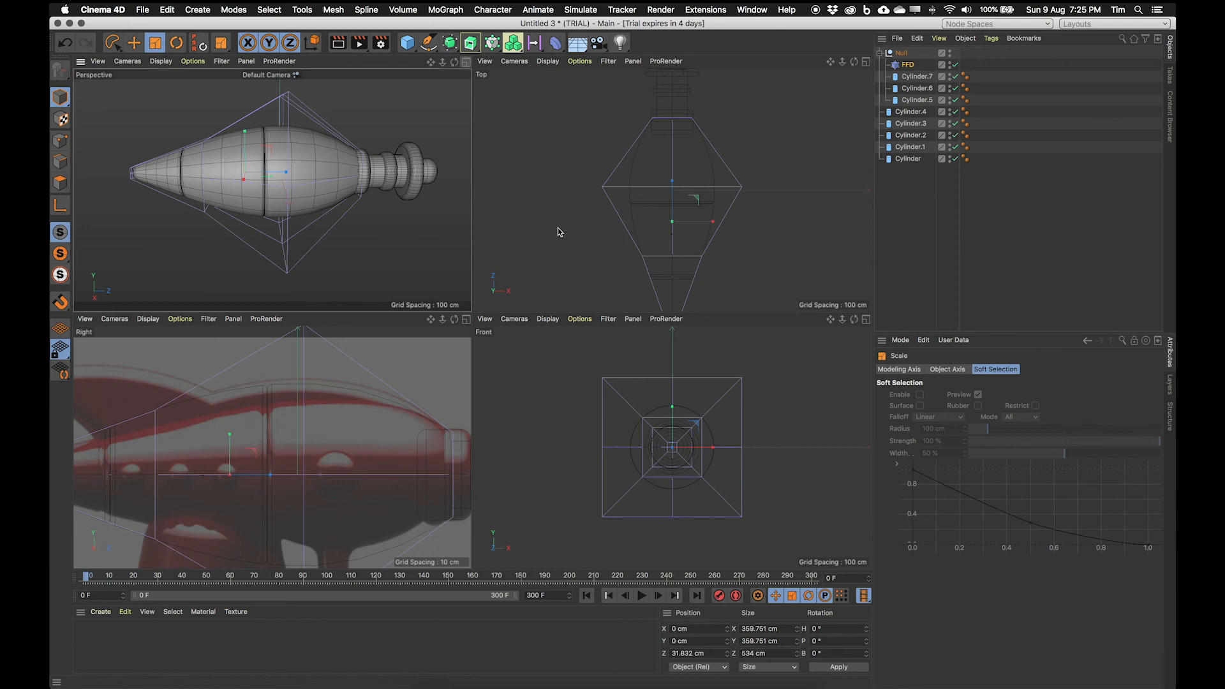
{"action": "key", "text": "F1"}
{"action": "left_click_drag", "start_coordinate": [614, 376], "coordinate": [618, 300], "text": "alt"}
{"action": "left_click_drag", "start_coordinate": [234, 307], "coordinate": [238, 342], "text": "alt"}
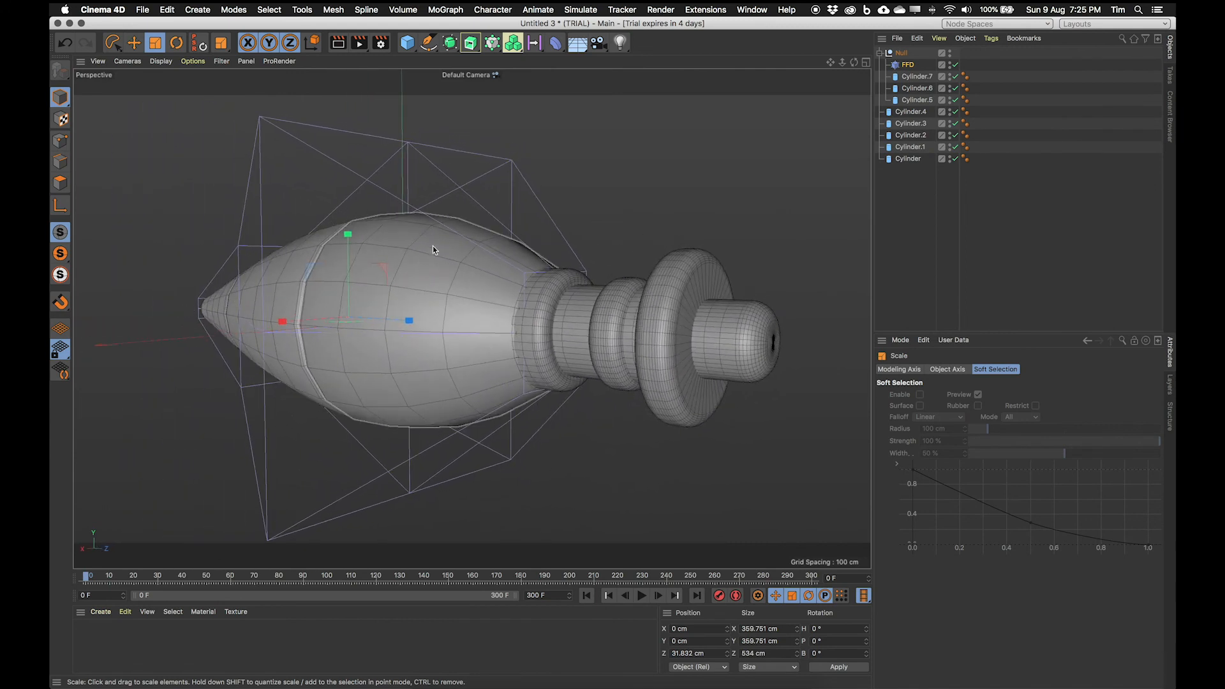
{"action": "left_click_drag", "start_coordinate": [419, 390], "coordinate": [425, 249], "text": "alt"}
{"action": "left_click_drag", "start_coordinate": [355, 358], "coordinate": [492, 261], "text": "alt"}
{"action": "left_click_drag", "start_coordinate": [362, 349], "coordinate": [335, 319], "text": "alt"}
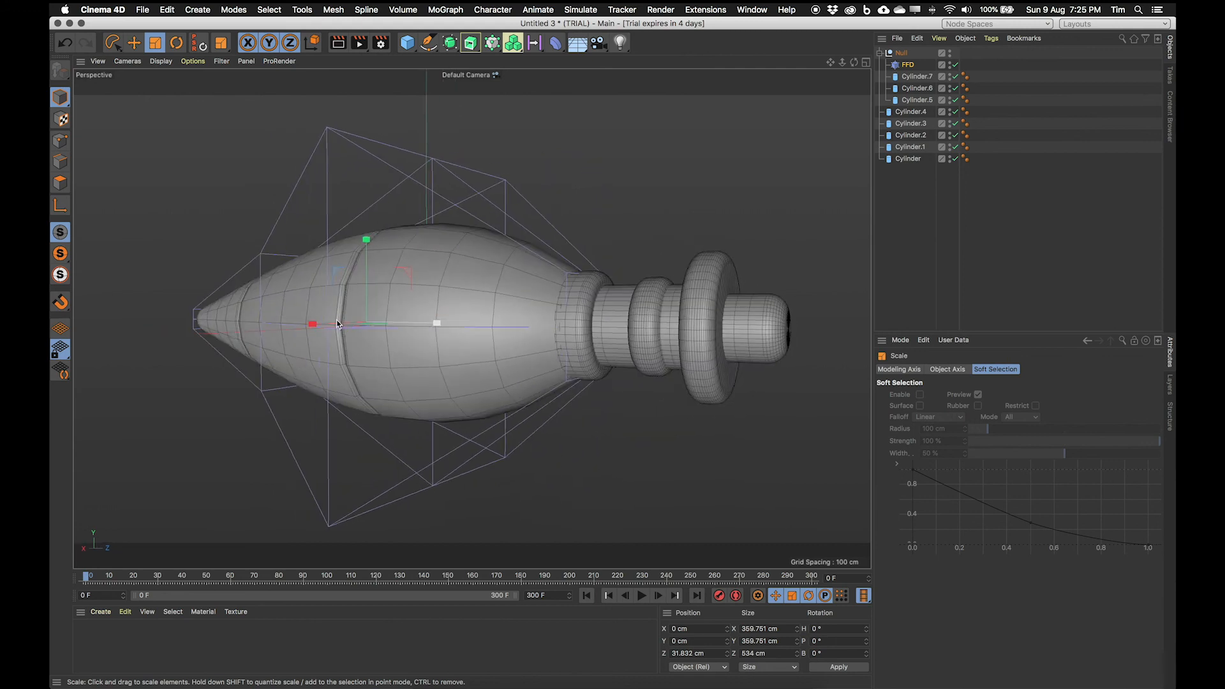
{"action": "left_click_drag", "start_coordinate": [398, 349], "coordinate": [409, 361], "text": "alt"}
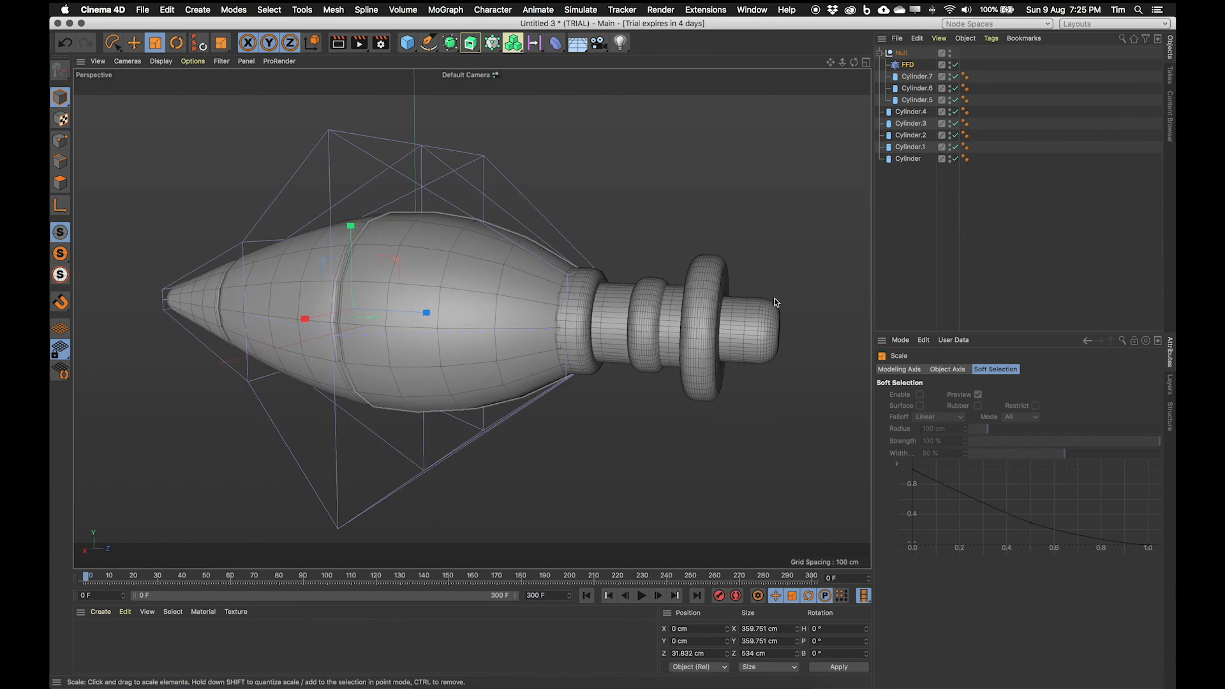
- Set the rotation segments of all three cylinders grouped under the null to 48
{"action": "left_click", "coordinate": [916, 76]}
{"action": "left_click", "coordinate": [918, 99], "text": "shift"}
{"action": "left_click", "coordinate": [963, 432]}
{"action": "key", "text": "Return"}
- Scale the three selected body cylinders slightly to a radius of about 97.3 cm
{"action": "scroll", "coordinate": [618, 418], "scroll_direction": "up", "scroll_amount": 3}
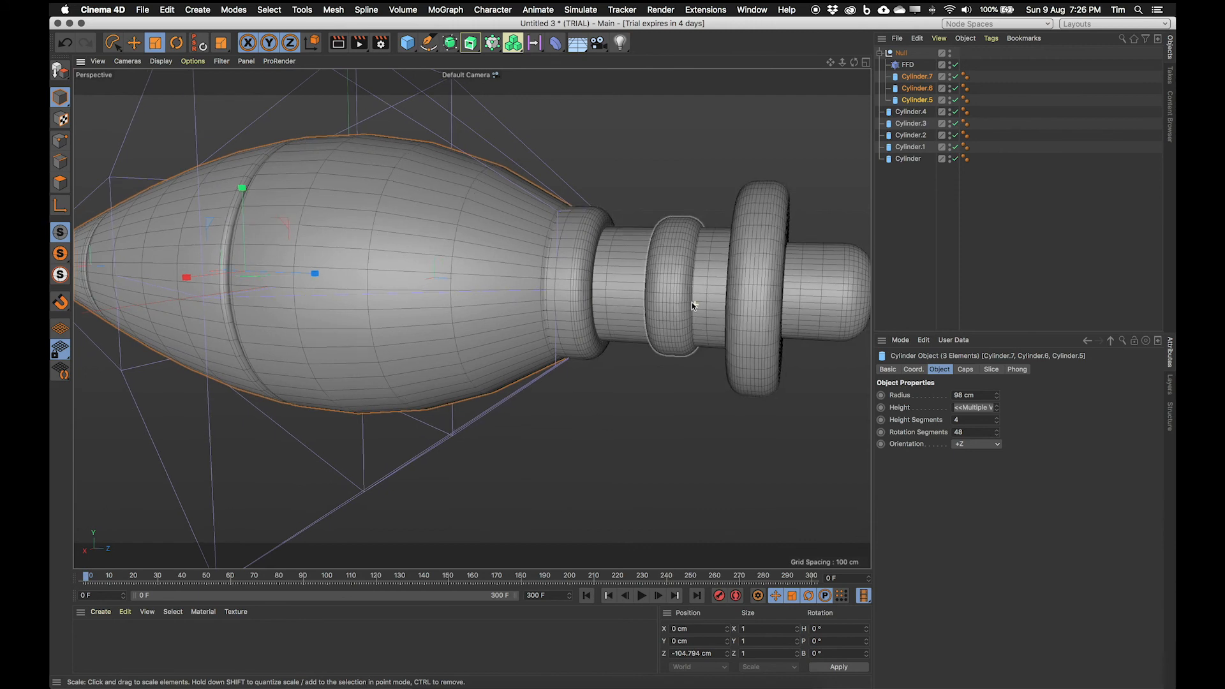
{"action": "scroll", "coordinate": [691, 300], "scroll_direction": "up", "scroll_amount": 5}
{"action": "scroll", "coordinate": [622, 293], "scroll_direction": "up", "scroll_amount": 1}
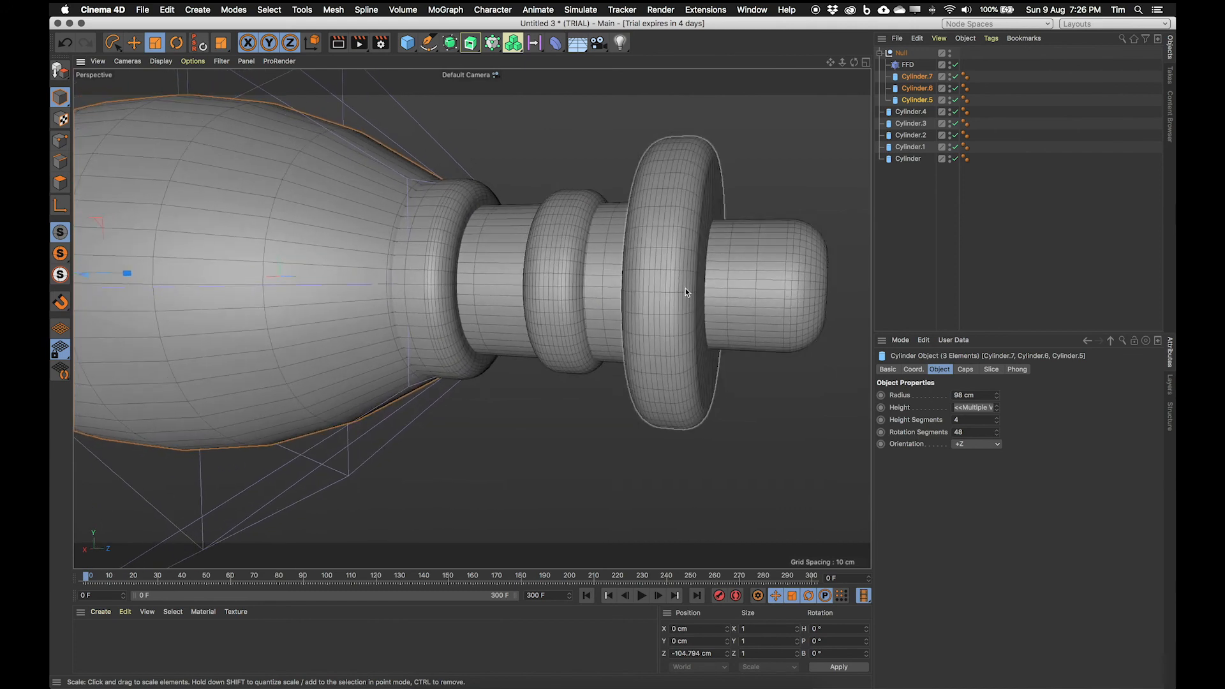
{"action": "left_click_drag", "start_coordinate": [801, 291], "coordinate": [792, 292]}
{"action": "scroll", "coordinate": [645, 293], "scroll_direction": "up", "scroll_amount": 3}
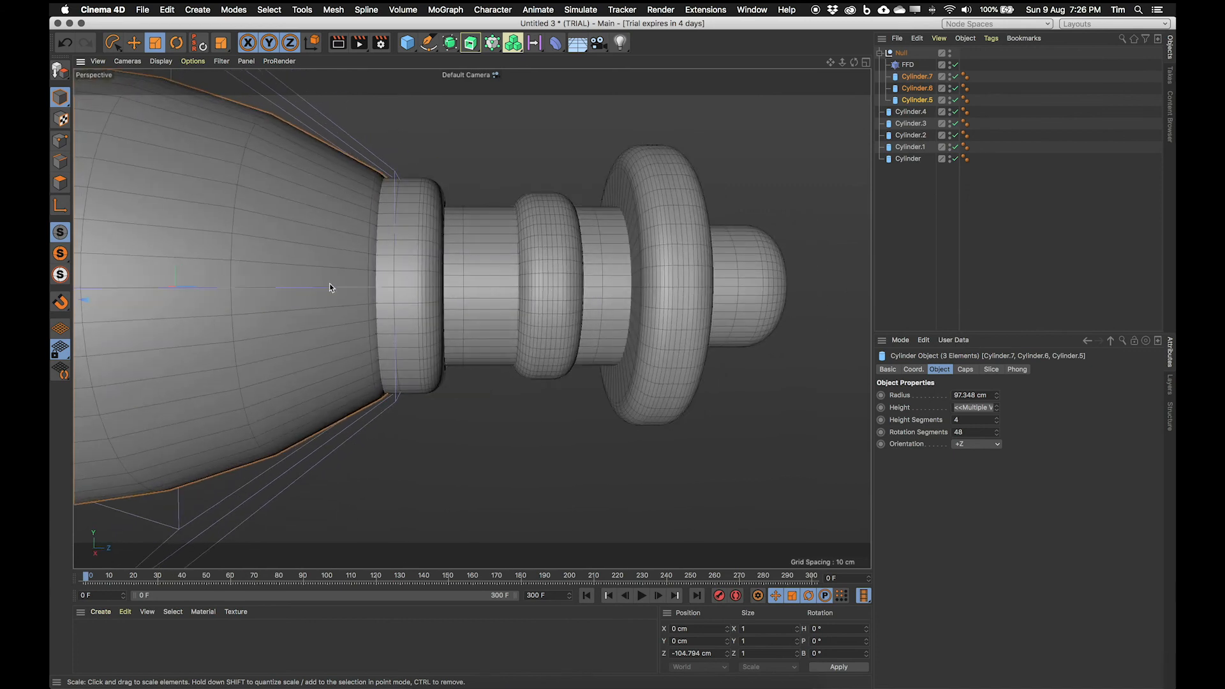
- Examine the deformed body's surface and the seams between its cylinders from several angles and distances
{"action": "left_click_drag", "start_coordinate": [293, 282], "coordinate": [675, 407], "text": "alt"}
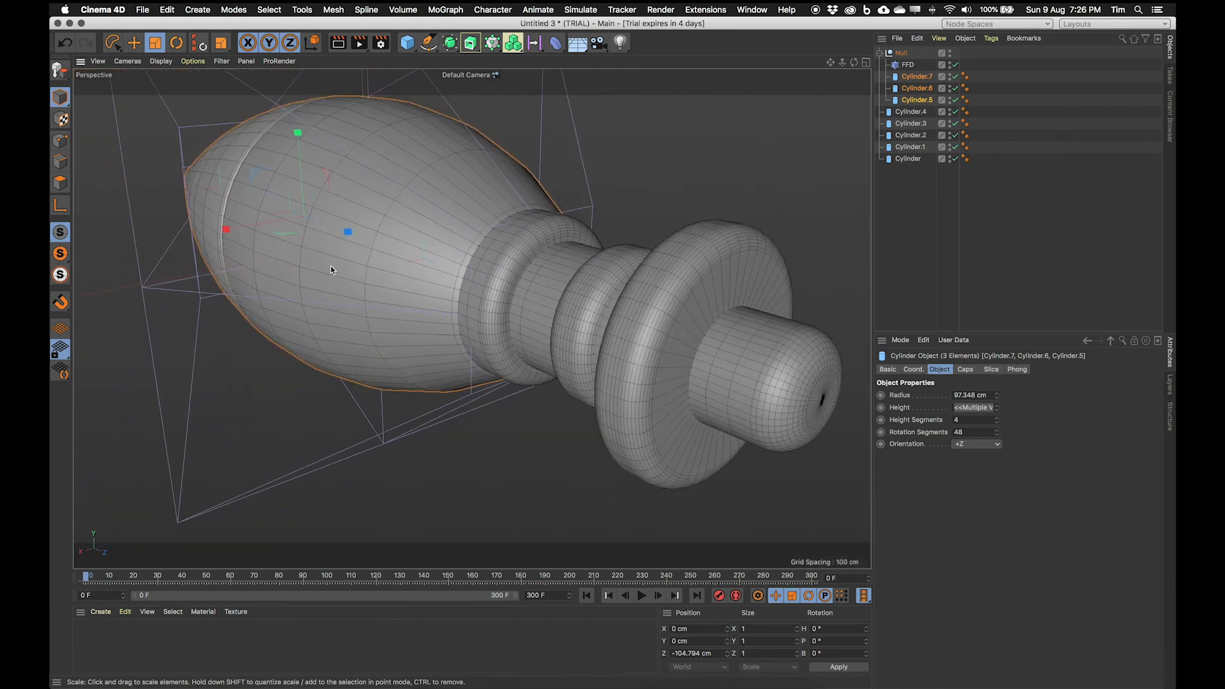
{"action": "scroll", "coordinate": [606, 339], "scroll_direction": "up", "scroll_amount": 2}
{"action": "left_click_drag", "start_coordinate": [327, 350], "coordinate": [597, 361], "text": "alt"}
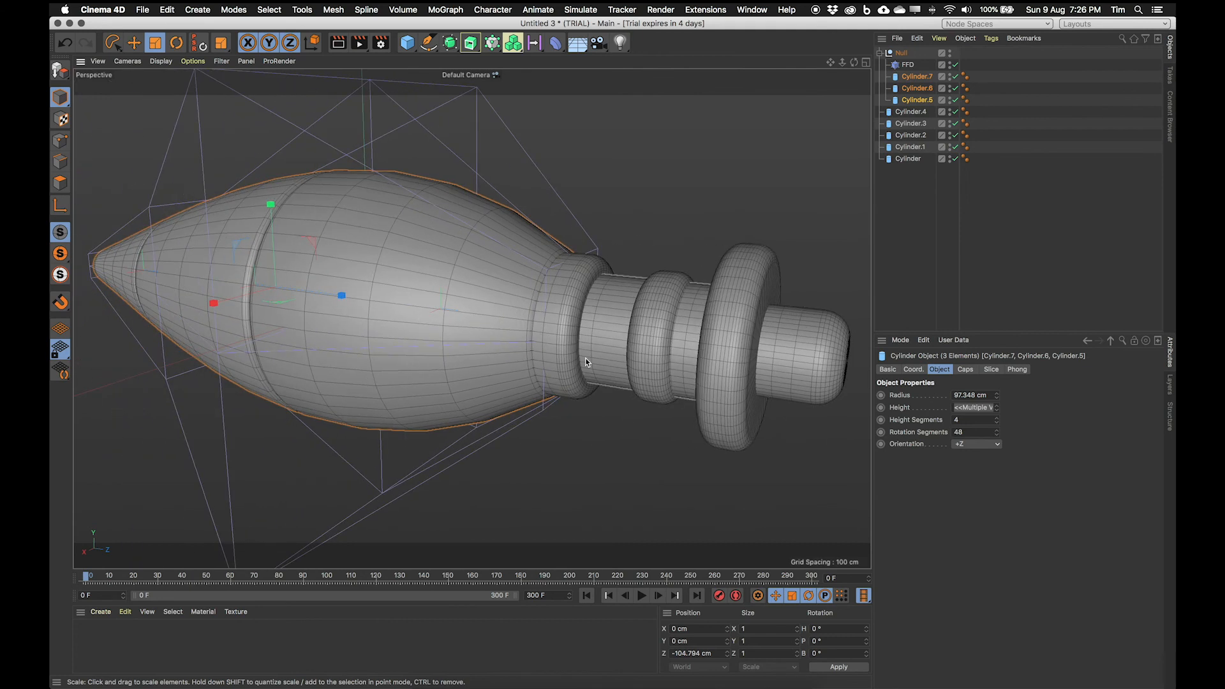
{"action": "mouse_move", "coordinate": [541, 354]}
{"action": "left_mouse_down", "text": "alt"}
{"action": "mouse_move", "coordinate": [545, 315]}
{"action": "mouse_move", "coordinate": [541, 348]}
{"action": "left_mouse_up", "text": "alt"}
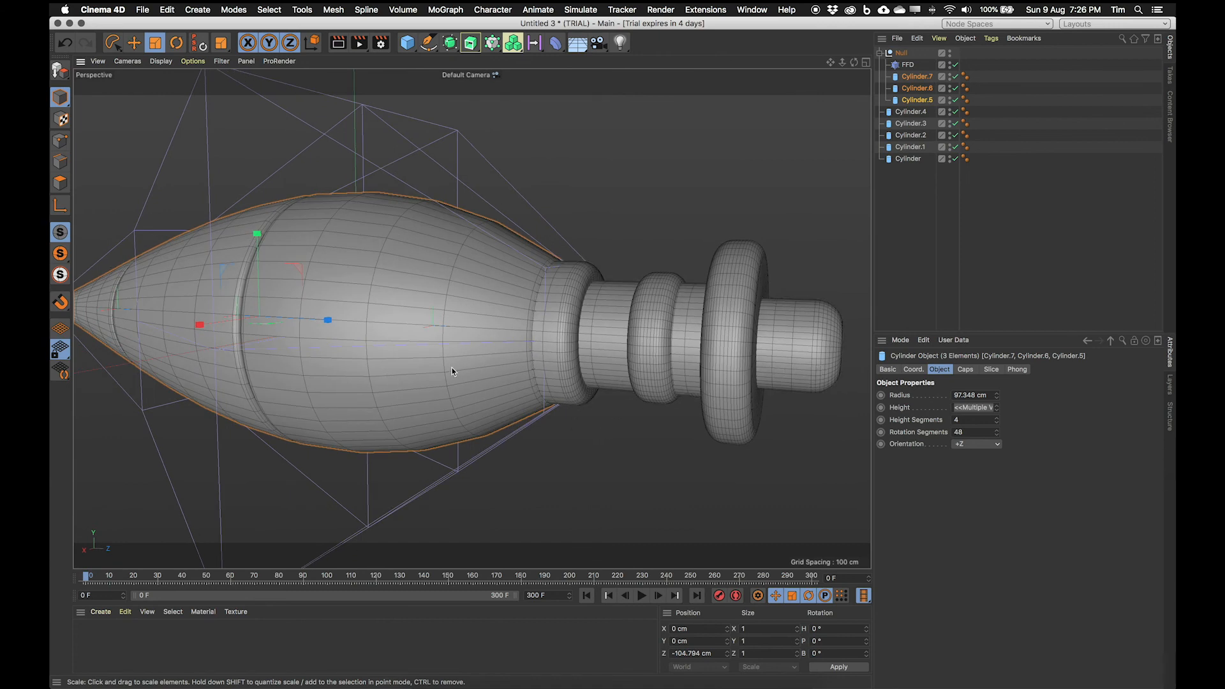
{"action": "left_click_drag", "start_coordinate": [504, 297], "coordinate": [474, 328], "text": "alt"}
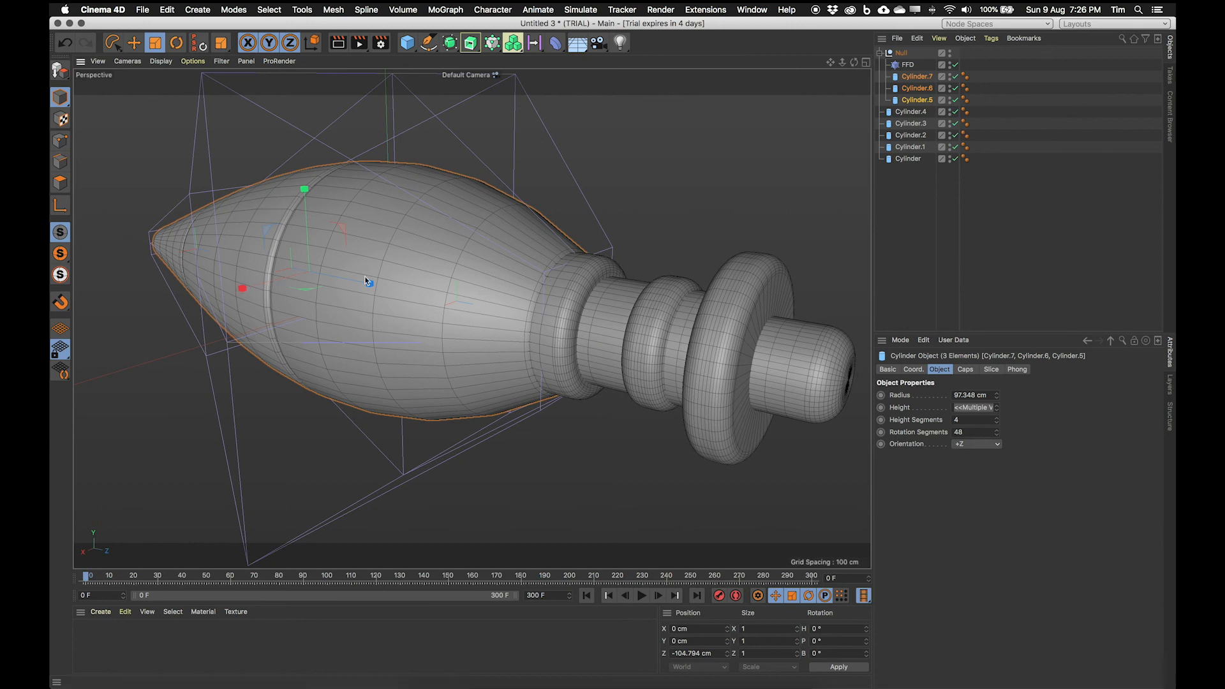
{"action": "left_click_drag", "start_coordinate": [573, 340], "coordinate": [436, 220], "text": "alt"}
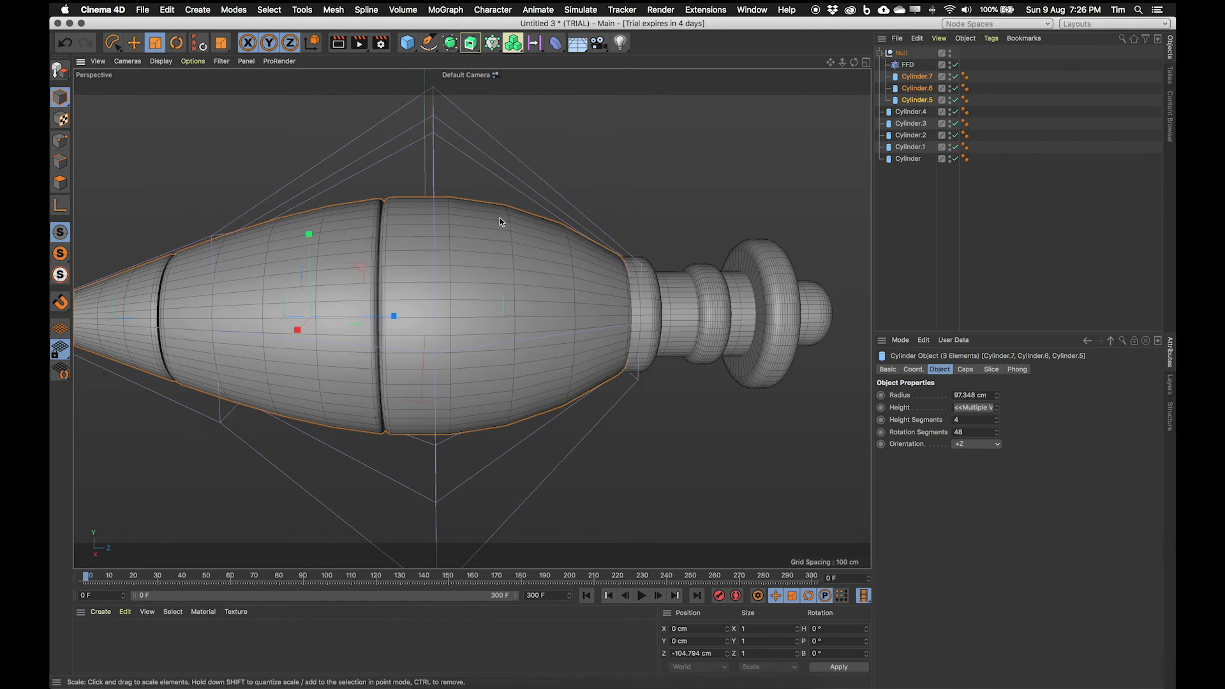
{"action": "left_click_drag", "start_coordinate": [599, 255], "coordinate": [565, 288], "text": "alt"}
- Set the height segments of Cylinder.5, the widest body section next to the collar, to 14
{"action": "left_click", "coordinate": [916, 100]}
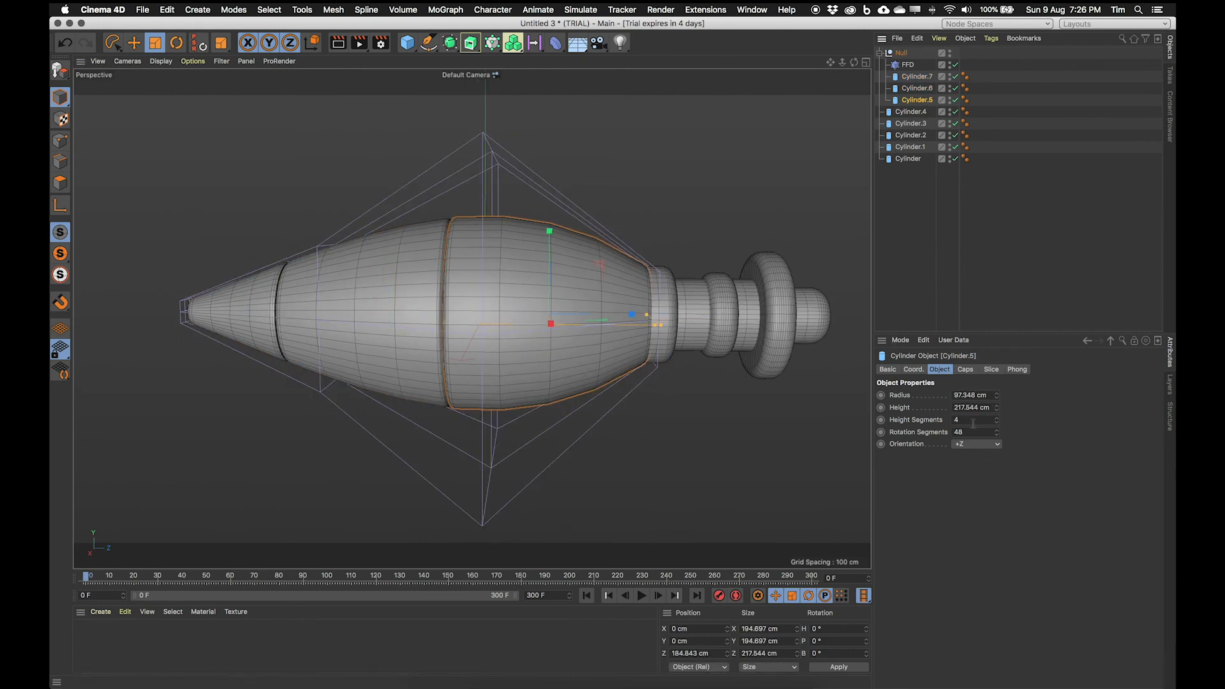
{"action": "left_click_drag", "start_coordinate": [996, 420], "coordinate": [996, 402]}
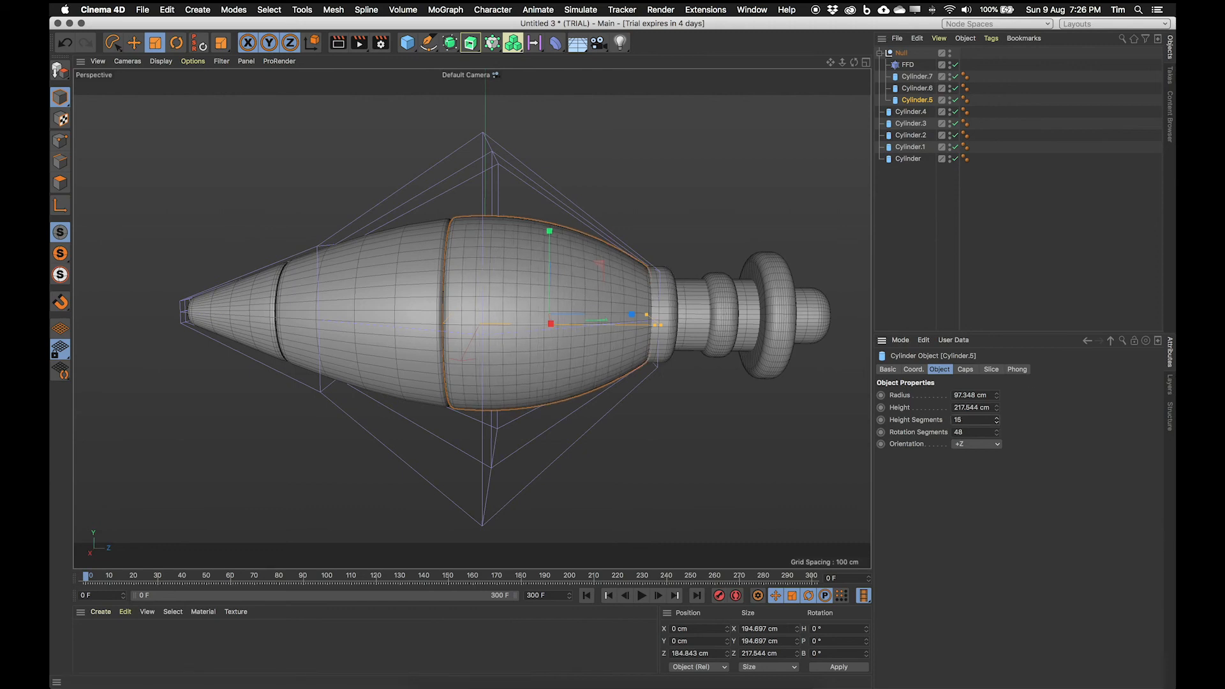
{"action": "scroll", "coordinate": [586, 292], "scroll_direction": "up", "scroll_amount": 5}
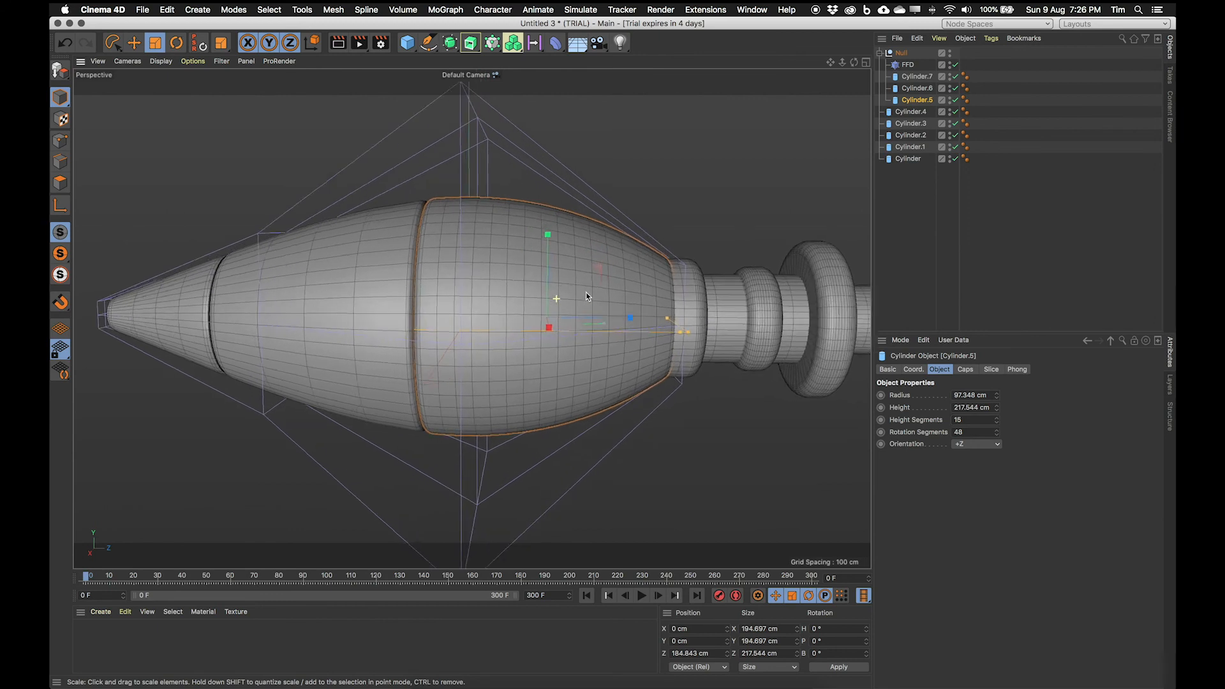
{"action": "left_click_drag", "start_coordinate": [996, 421], "coordinate": [996, 440]}
{"action": "left_click", "coordinate": [996, 419]}
{"action": "left_click", "coordinate": [995, 418]}
{"action": "left_click", "coordinate": [996, 418]}
{"action": "left_click", "coordinate": [995, 419]}
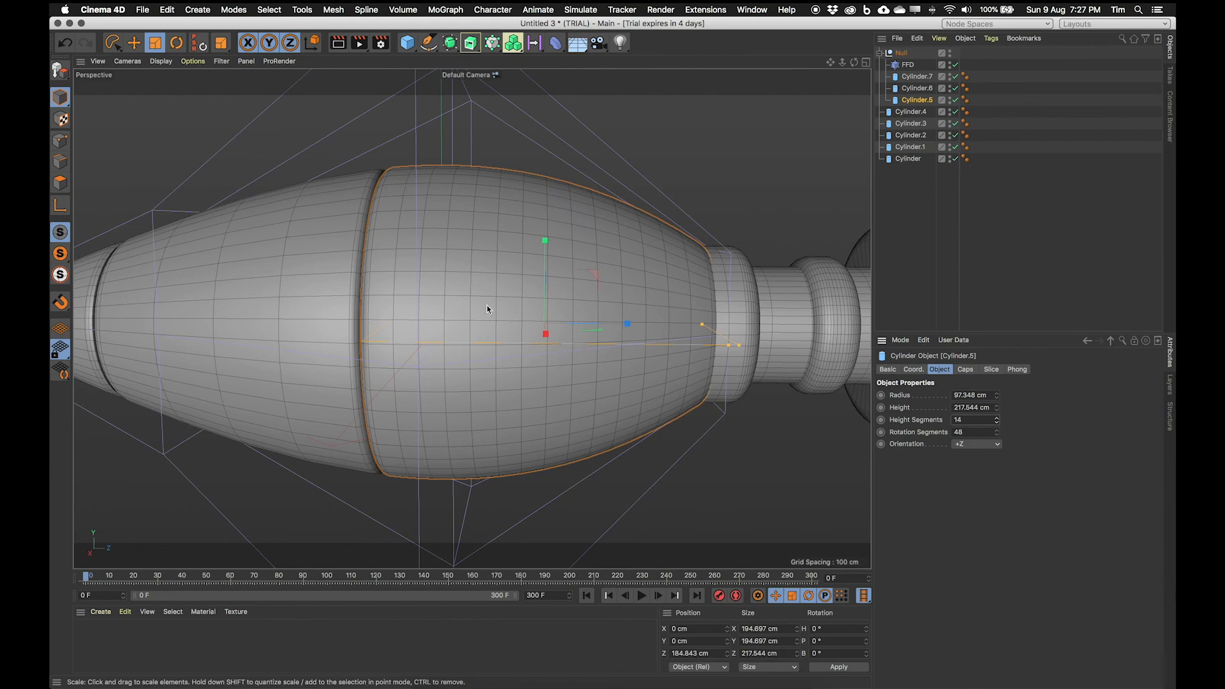
- Set the height segments of Cylinder.6, the middle section of the body, to 11
{"action": "left_click_drag", "start_coordinate": [419, 312], "coordinate": [507, 313], "text": "alt"}
{"action": "left_click", "coordinate": [916, 88]}
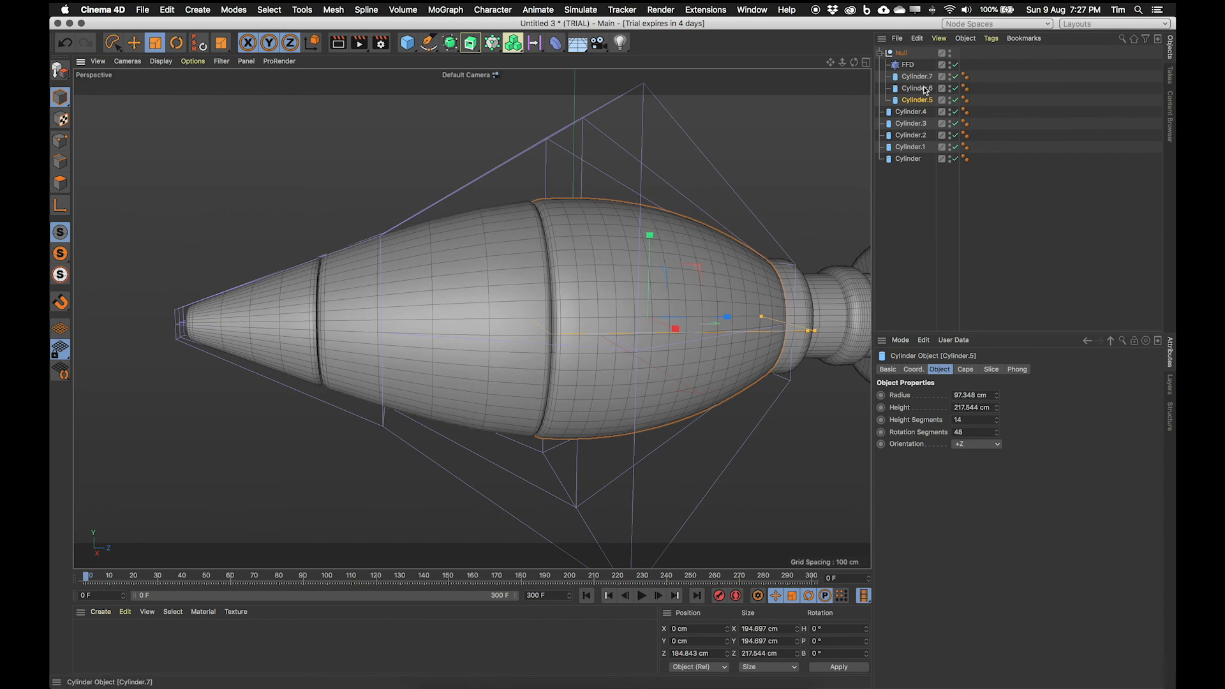
{"action": "left_click_drag", "start_coordinate": [996, 420], "coordinate": [996, 412]}
{"action": "left_click", "coordinate": [996, 422]}
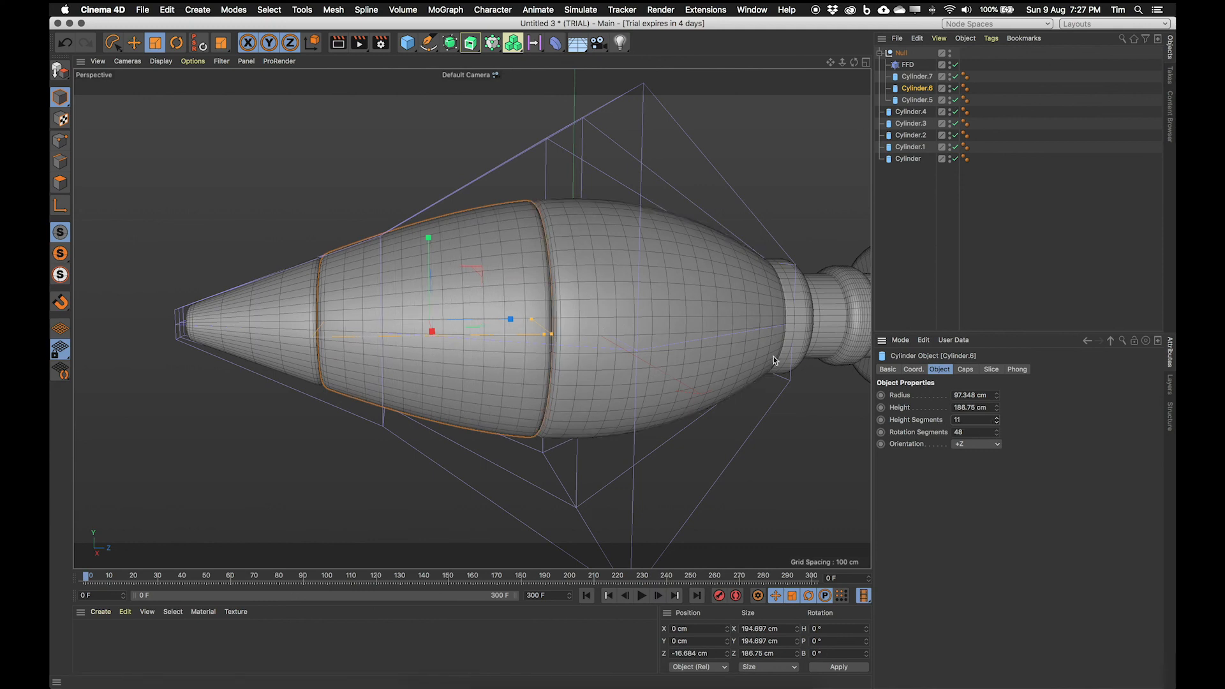
- Set the height segments of Cylinder.7, the tapered tip of the body, to 10
{"action": "left_click", "coordinate": [917, 76]}
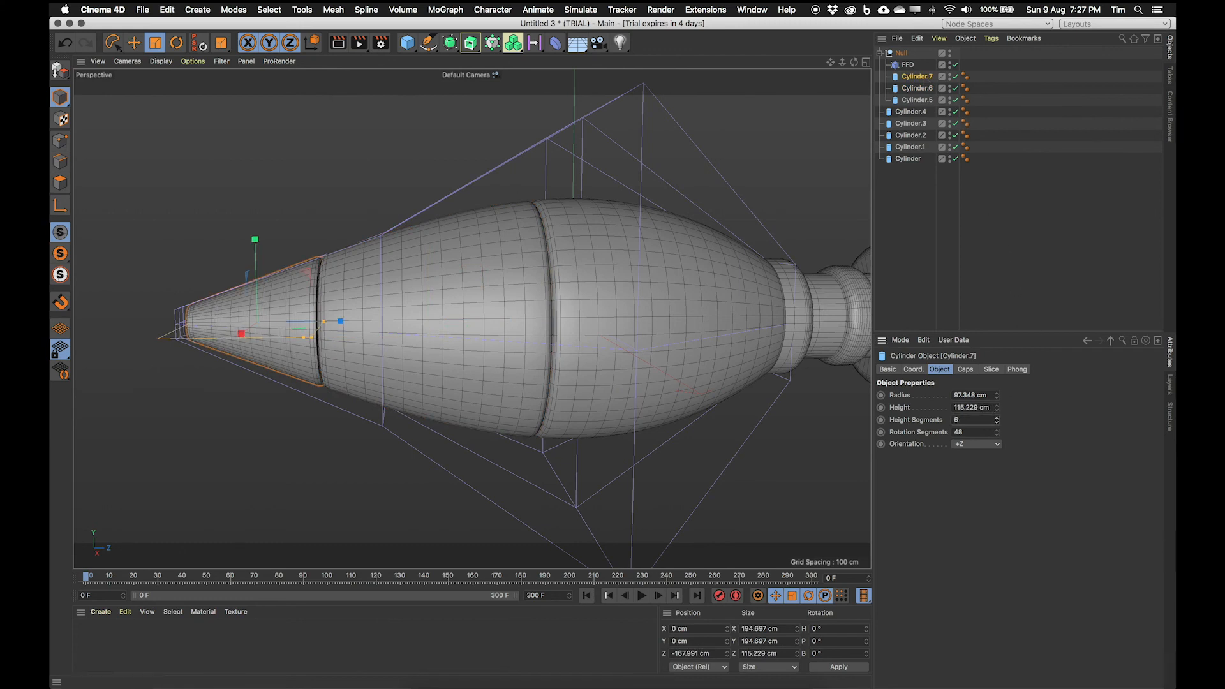
{"action": "left_click_drag", "start_coordinate": [996, 419], "coordinate": [997, 408]}
{"action": "left_click_drag", "start_coordinate": [453, 323], "coordinate": [540, 323], "text": "alt"}
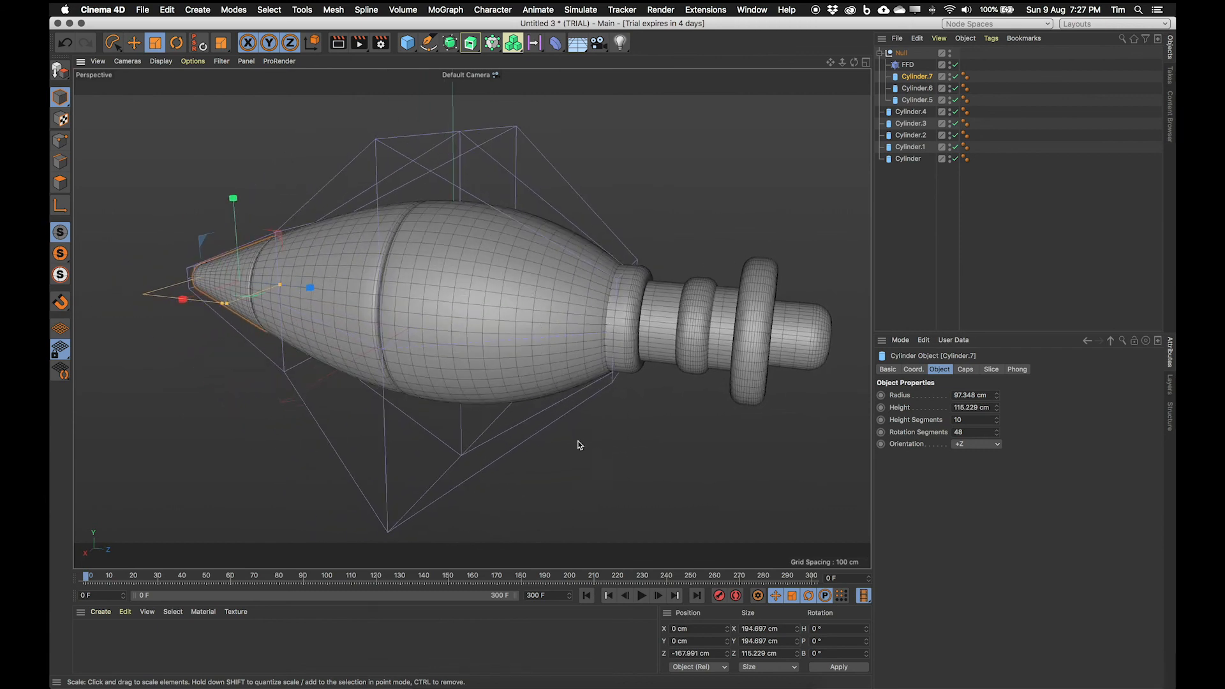